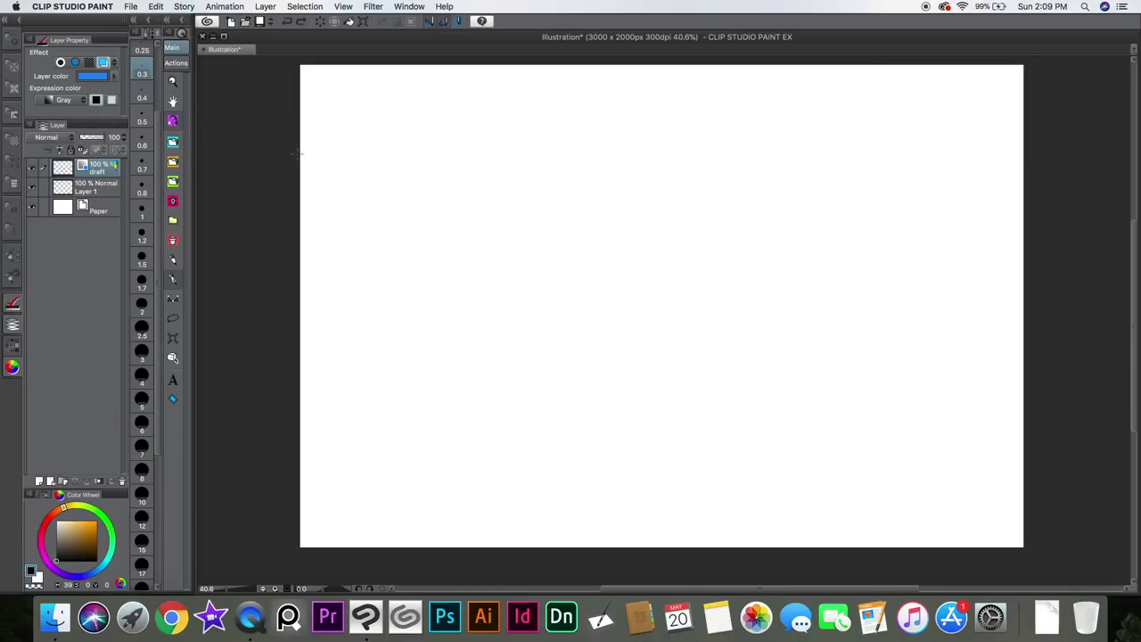
# Step: Hide the Quick Access palette and show it again
pyautogui.click(409, 6)
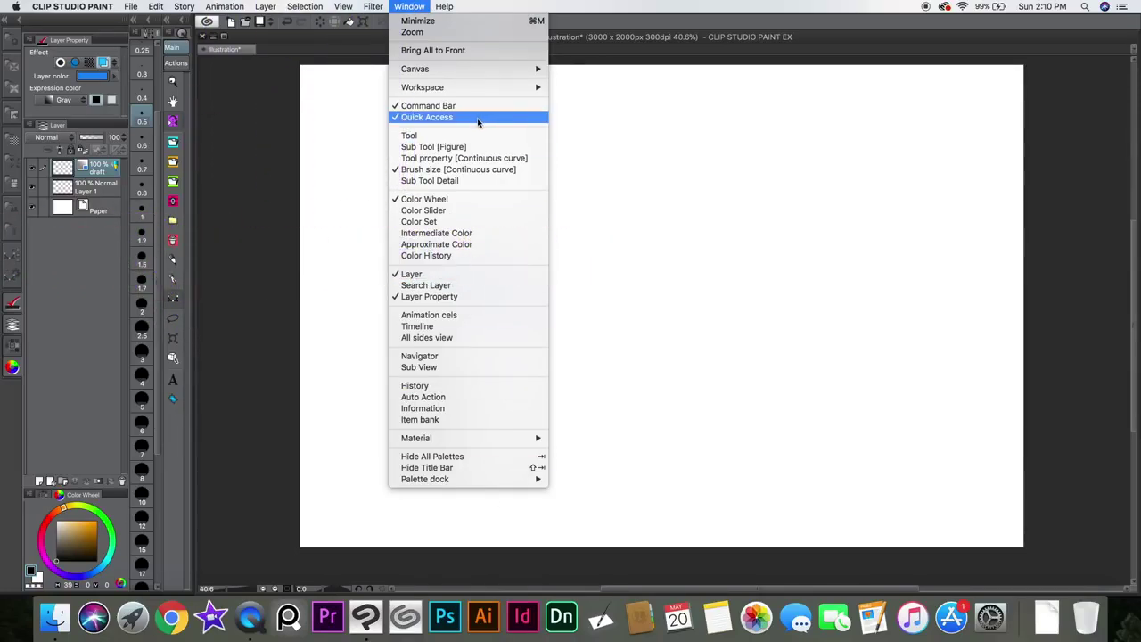
pyautogui.click(409, 120)
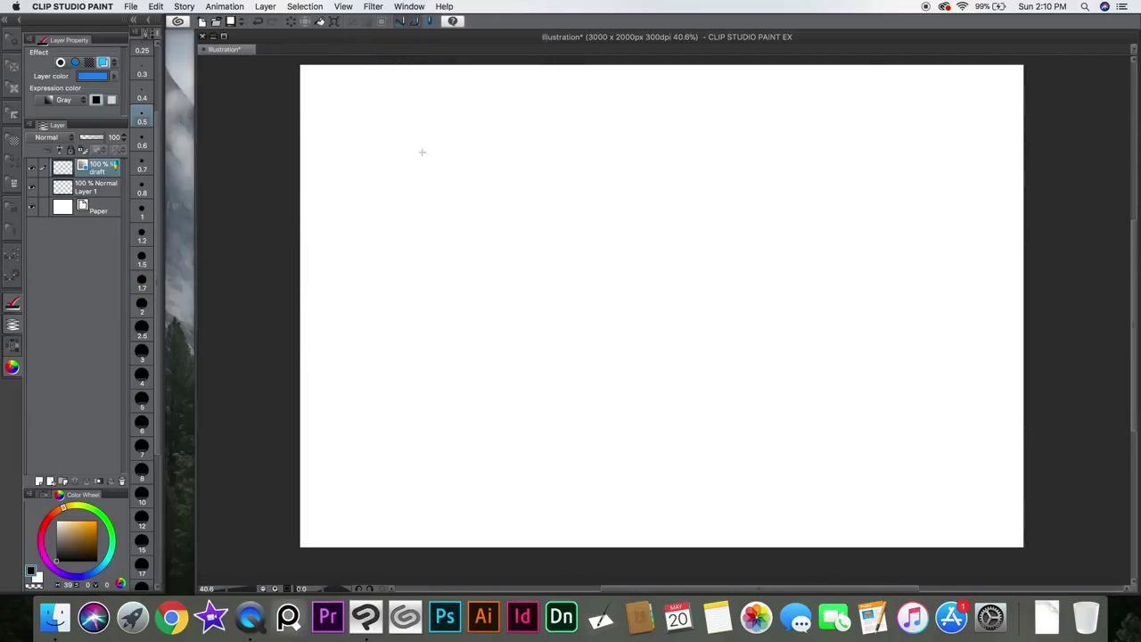
pyautogui.click(409, 7)
pyautogui.click(450, 116)
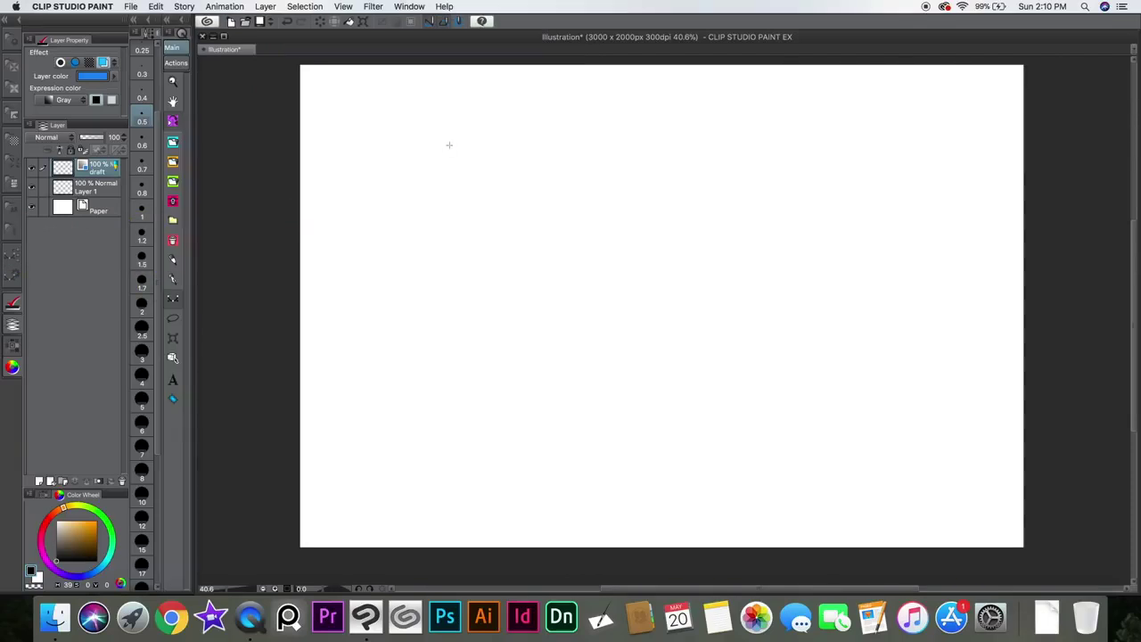
# Step: Undock the Quick Access palette onto the canvas, widened, and display its commands as Tile 8 Columns
pyautogui.moveTo(177, 16); pyautogui.dragTo(432, 123)
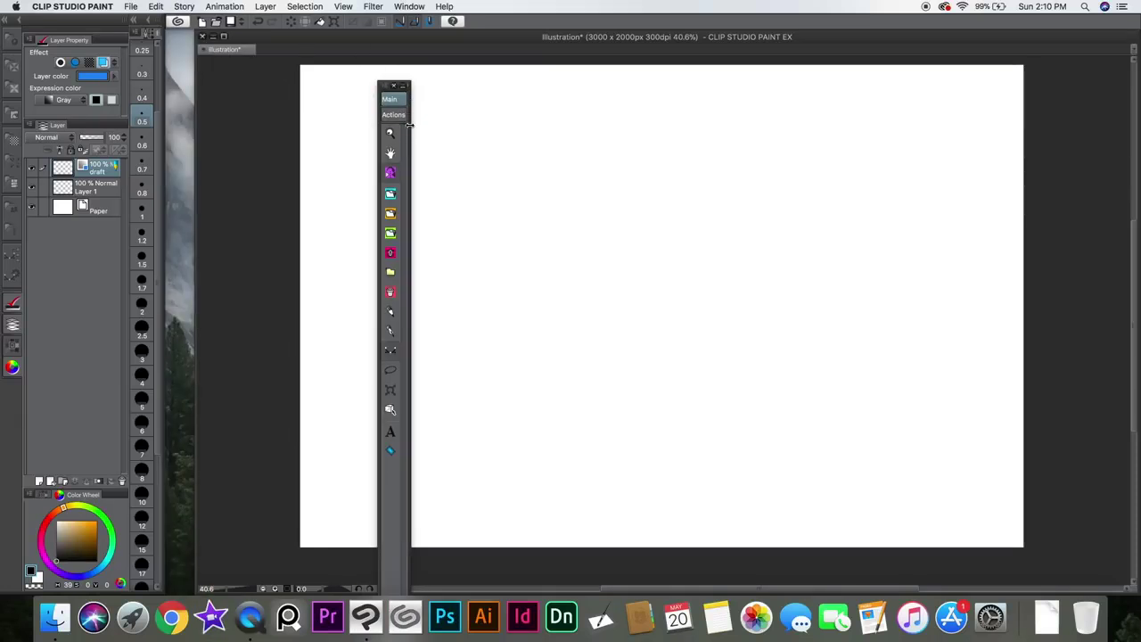
pyautogui.moveTo(412, 123); pyautogui.dragTo(543, 120)
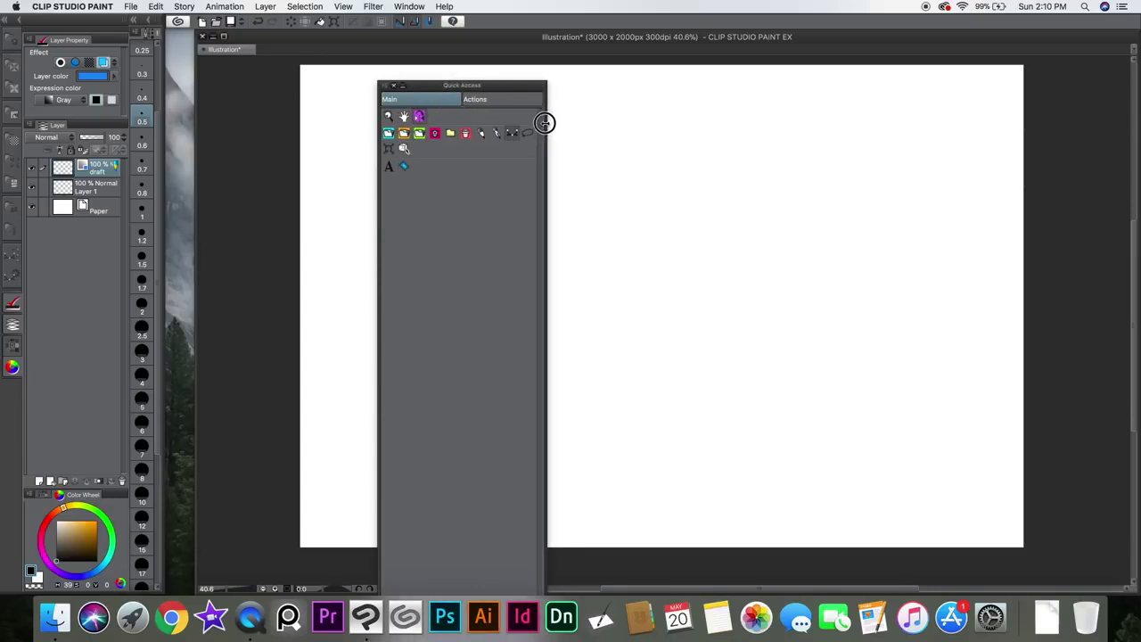
pyautogui.click(385, 86)
pyautogui.moveTo(462, 192)
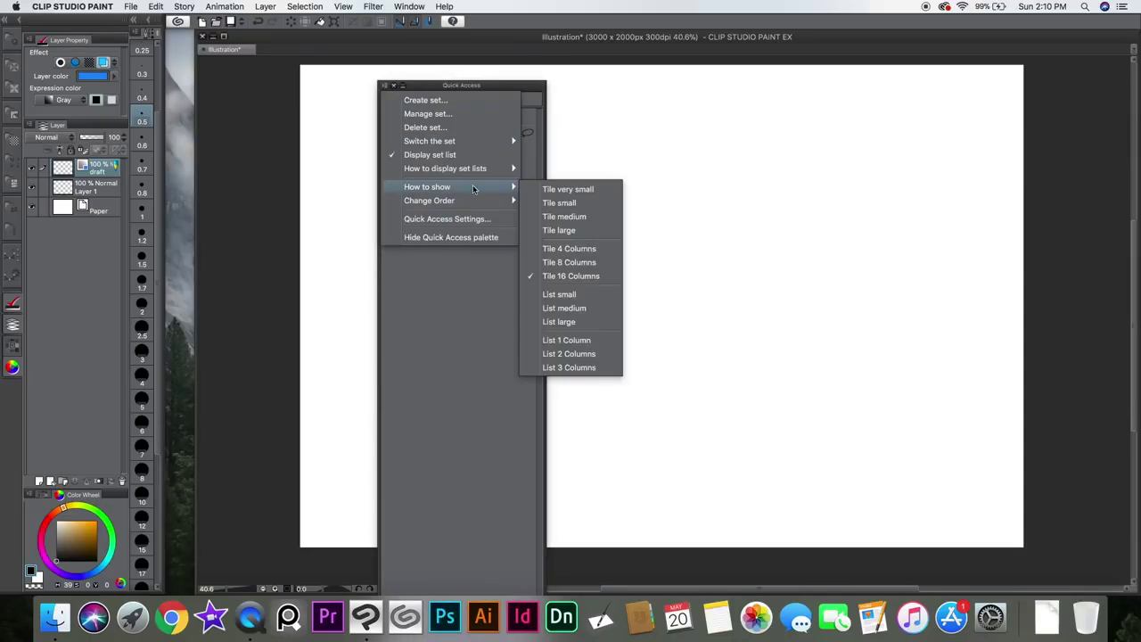
pyautogui.click(592, 263)
# Step: Display the Quick Access commands as Tile medium and narrow the floating palette to a single column
pyautogui.click(385, 86)
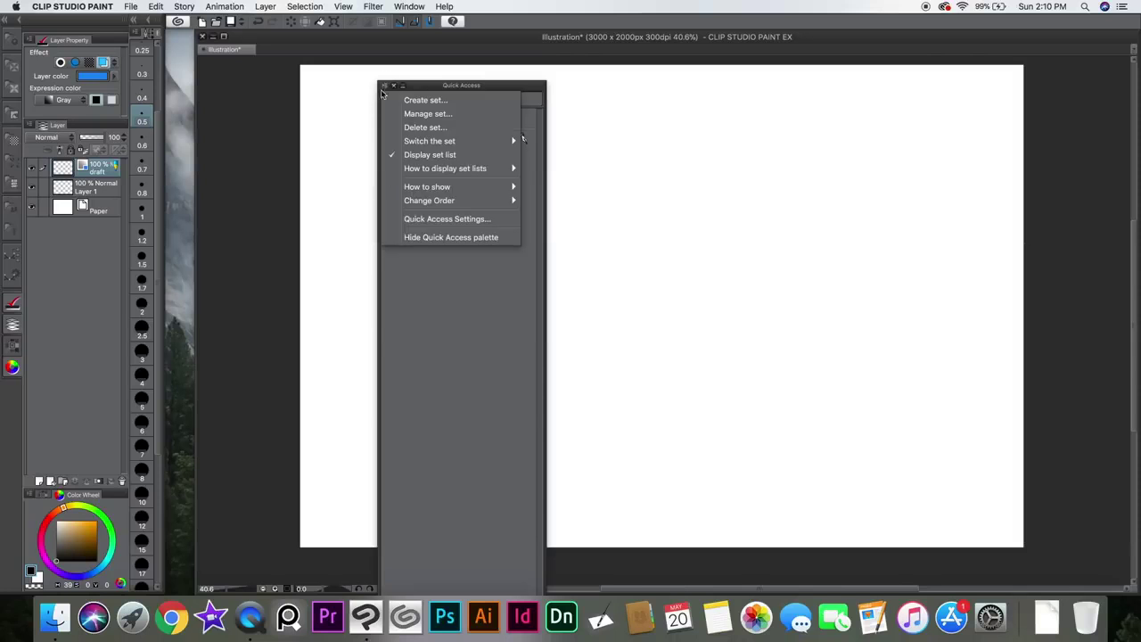
pyautogui.moveTo(517, 190)
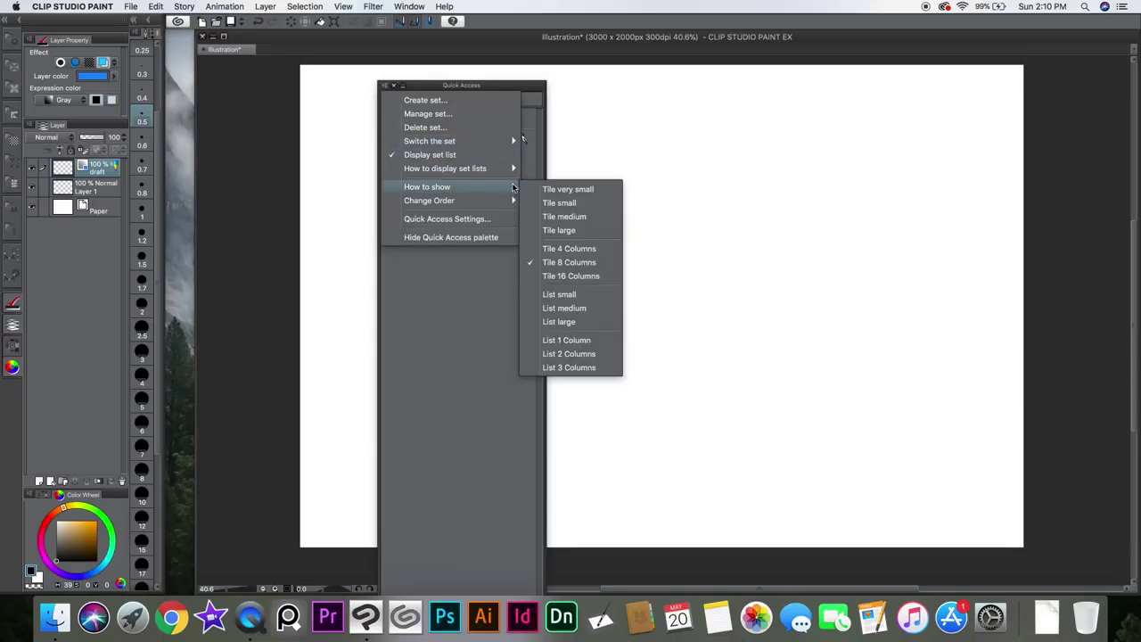
pyautogui.click(581, 215)
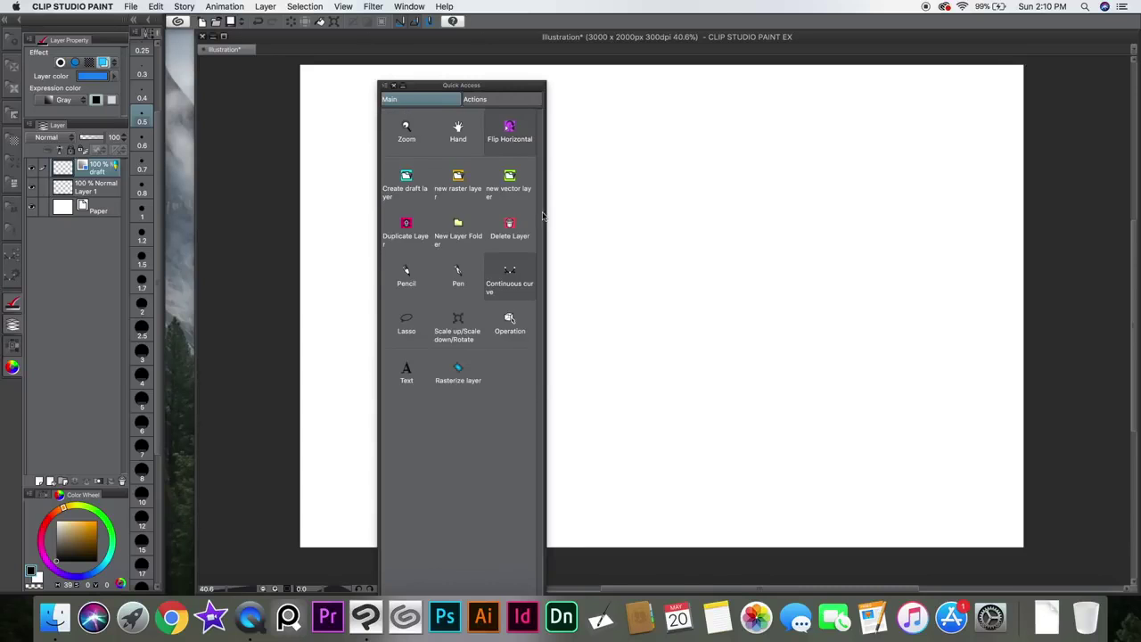
pyautogui.moveTo(544, 212); pyautogui.dragTo(453, 243)
pyautogui.moveTo(433, 81); pyautogui.dragTo(424, 55)
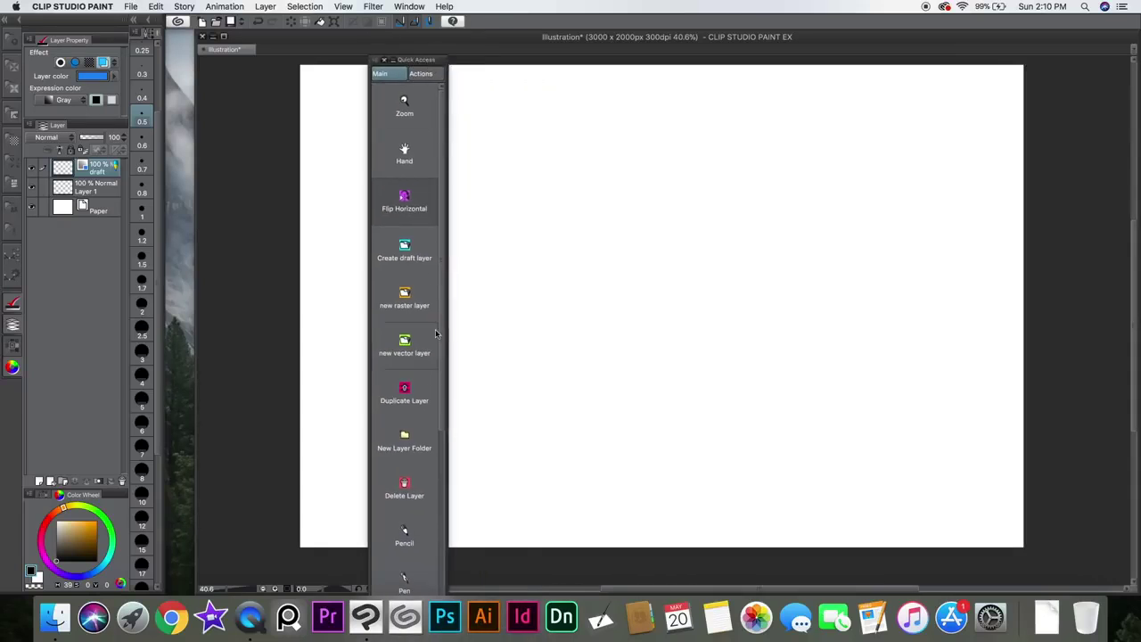
# Step: Create an additional Quick Access set named New Set and shift the floating palette slightly up
pyautogui.click(421, 73)
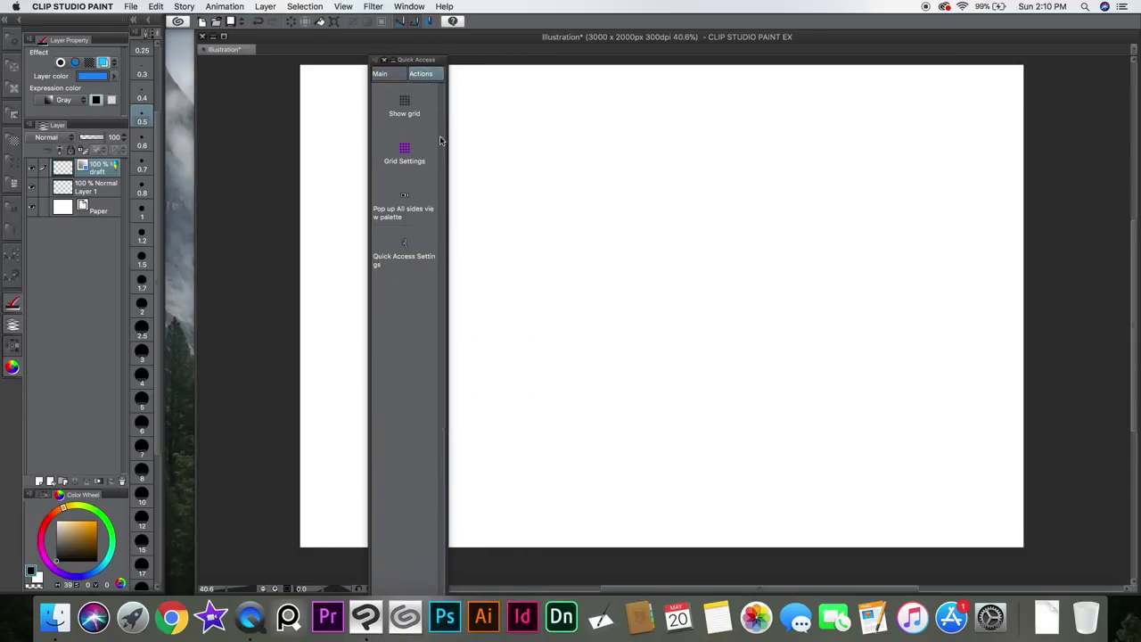
pyautogui.click(379, 63)
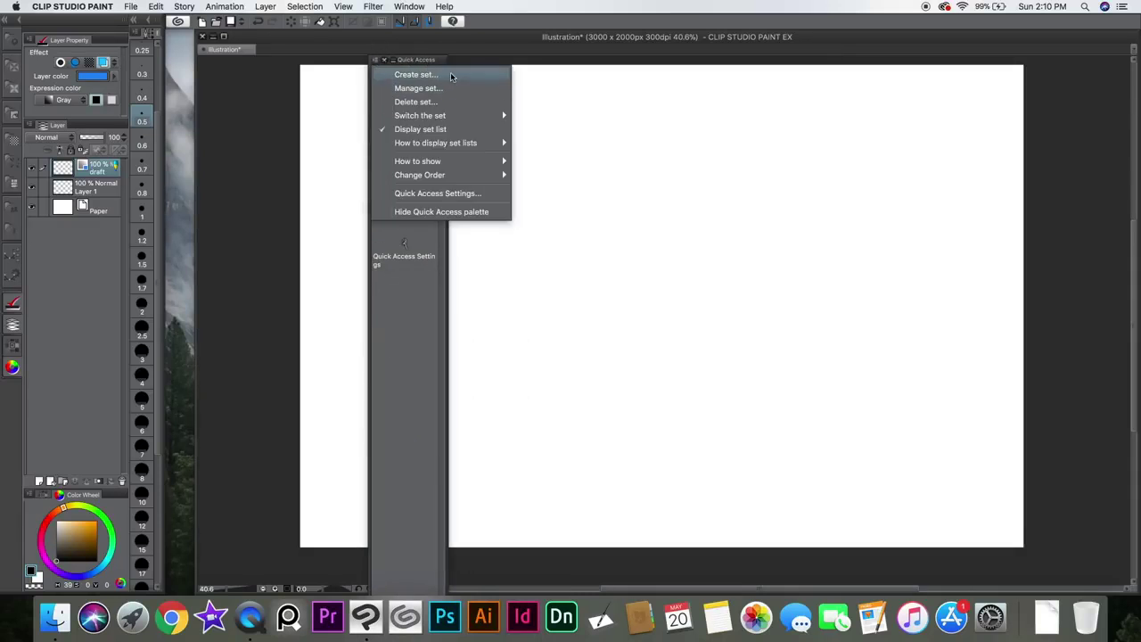
pyautogui.click(445, 76)
pyautogui.click(544, 256)
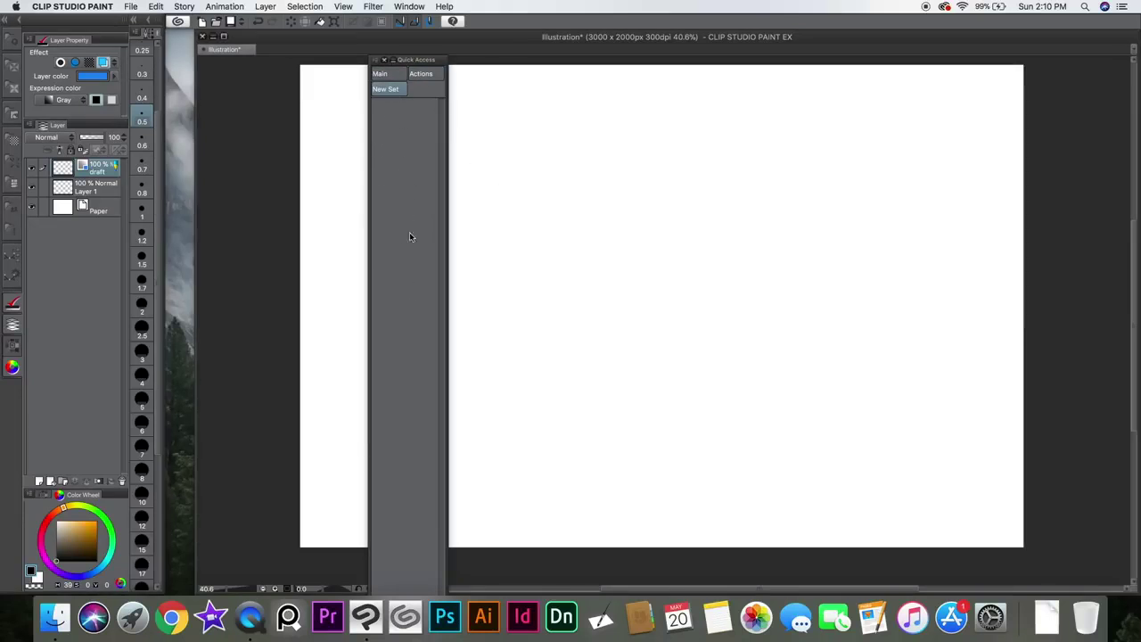
pyautogui.moveTo(410, 59); pyautogui.dragTo(389, 35)
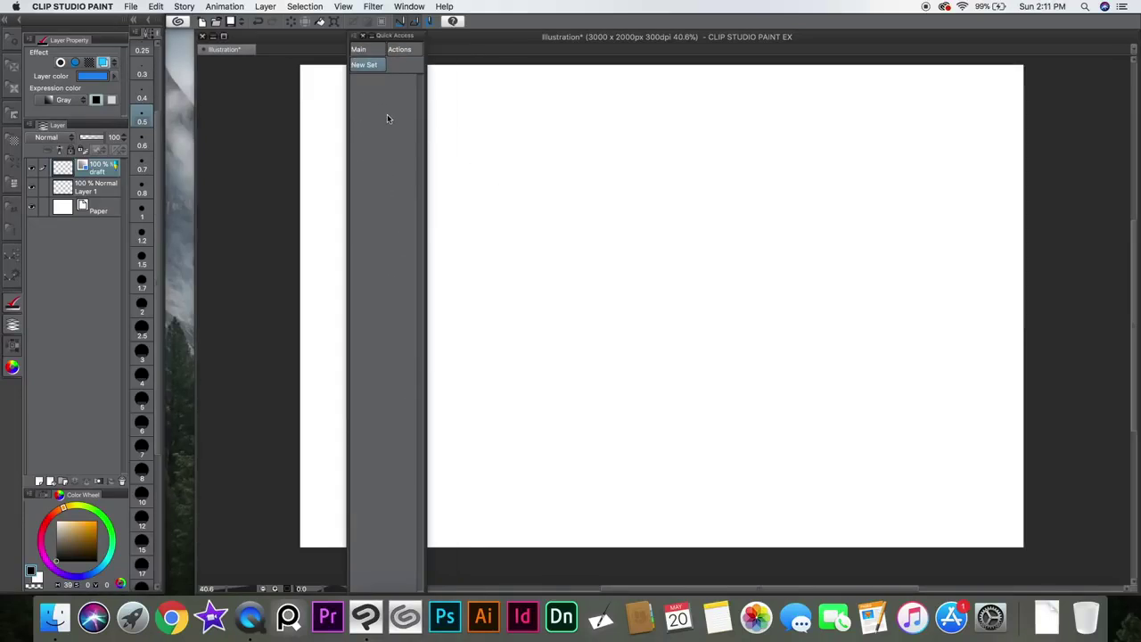
# Step: Sketch a rough head on the draft layer with the Pencil from the Main set: skull oval, curved centre line, two eyes and jaw
pyautogui.click(362, 51)
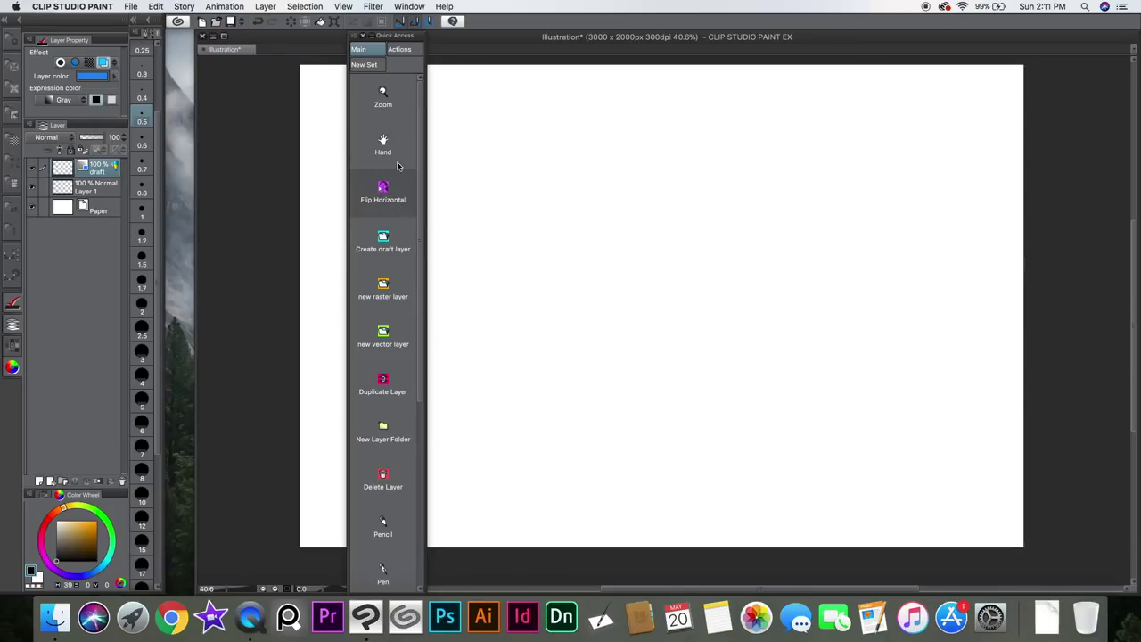
pyautogui.moveTo(670, 166)
pyautogui.mouseDown()
pyautogui.moveTo(688, 306)
pyautogui.moveTo(677, 343)
pyautogui.mouseUp()
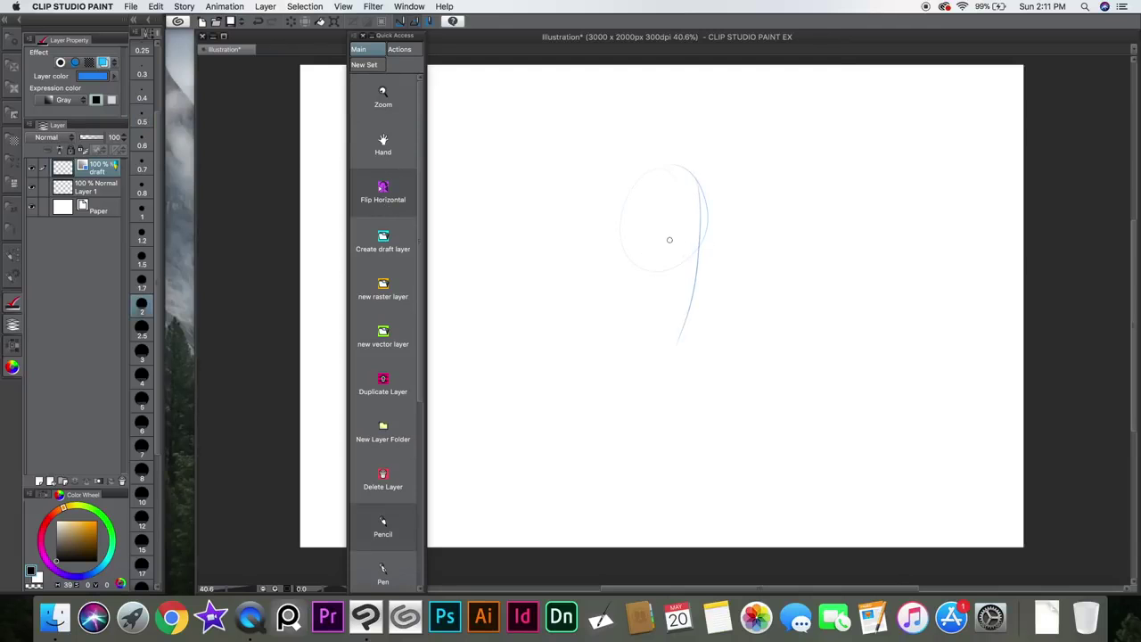
pyautogui.moveTo(718, 240); pyautogui.dragTo(716, 253)
pyautogui.moveTo(636, 290); pyautogui.dragTo(727, 199)
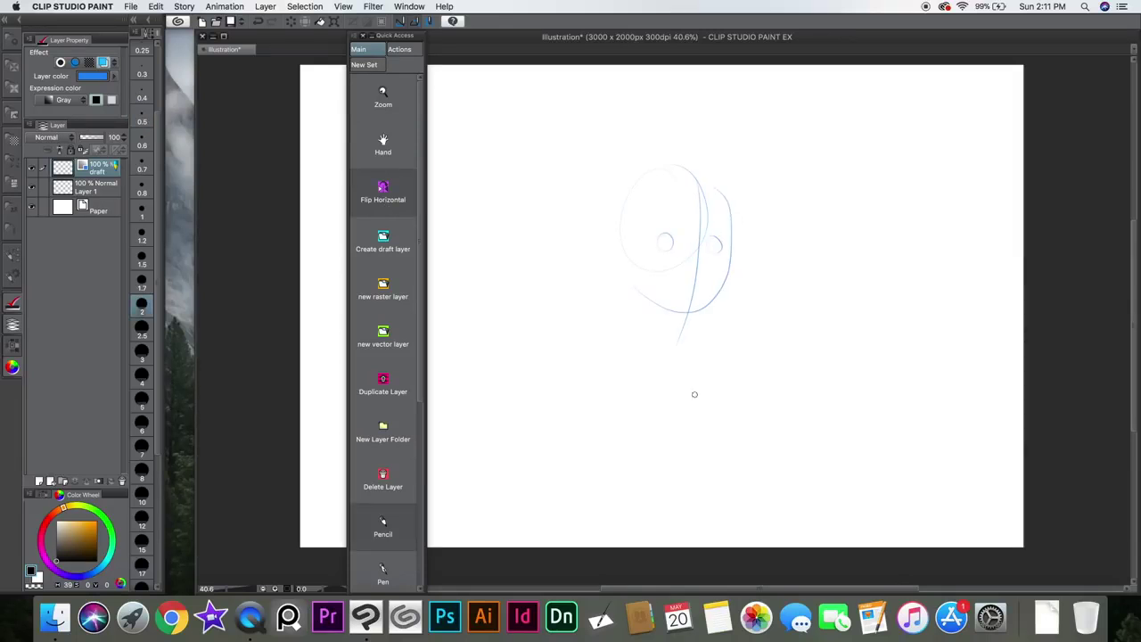
# Step: Flip the canvas view horizontally several times to check the head sketch, leaving it mirrored
pyautogui.press('h')
pyautogui.click(395, 210)
pyautogui.click(388, 210)
pyautogui.click(378, 207)
pyautogui.click(372, 214)
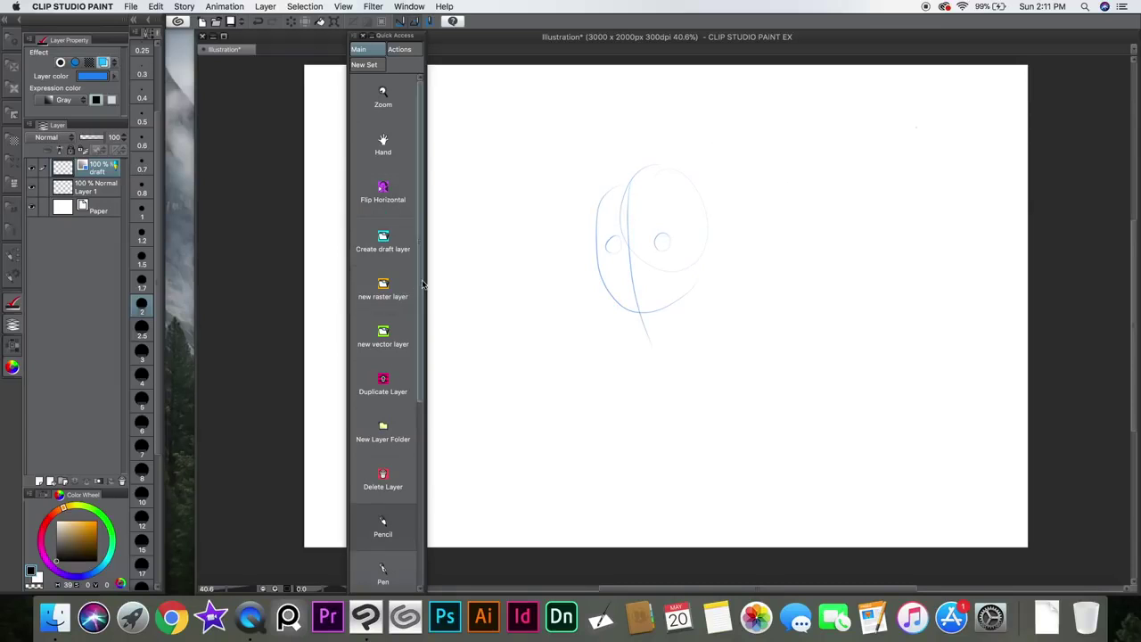
# Step: Duplicate the draft layer using the Quick Access command
pyautogui.scroll(-3, 401, 320)
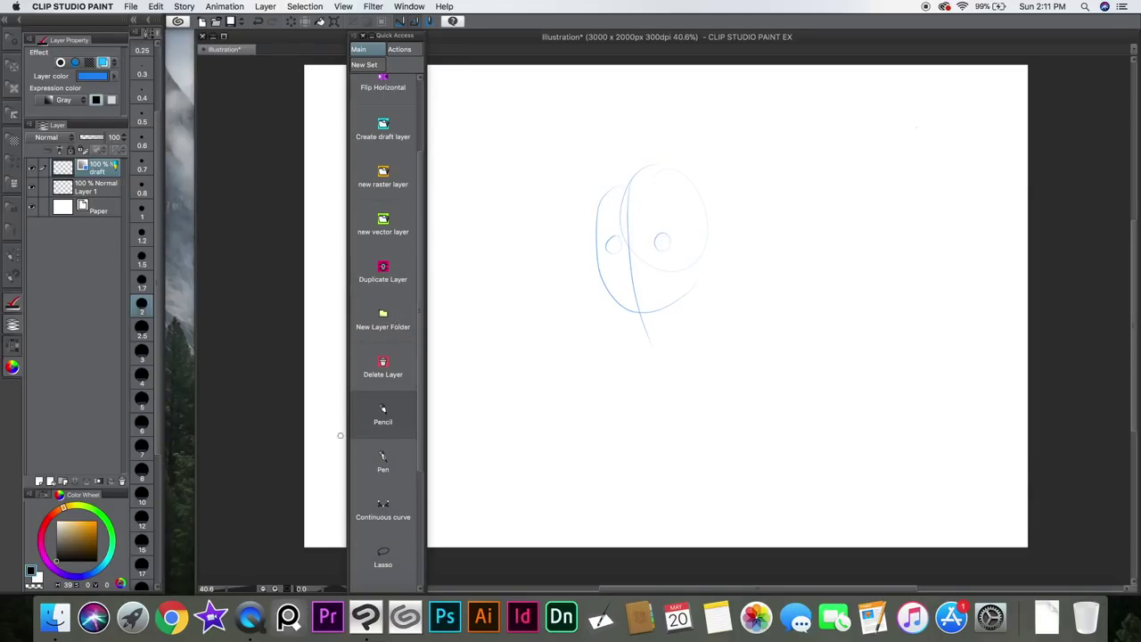
pyautogui.click(382, 277)
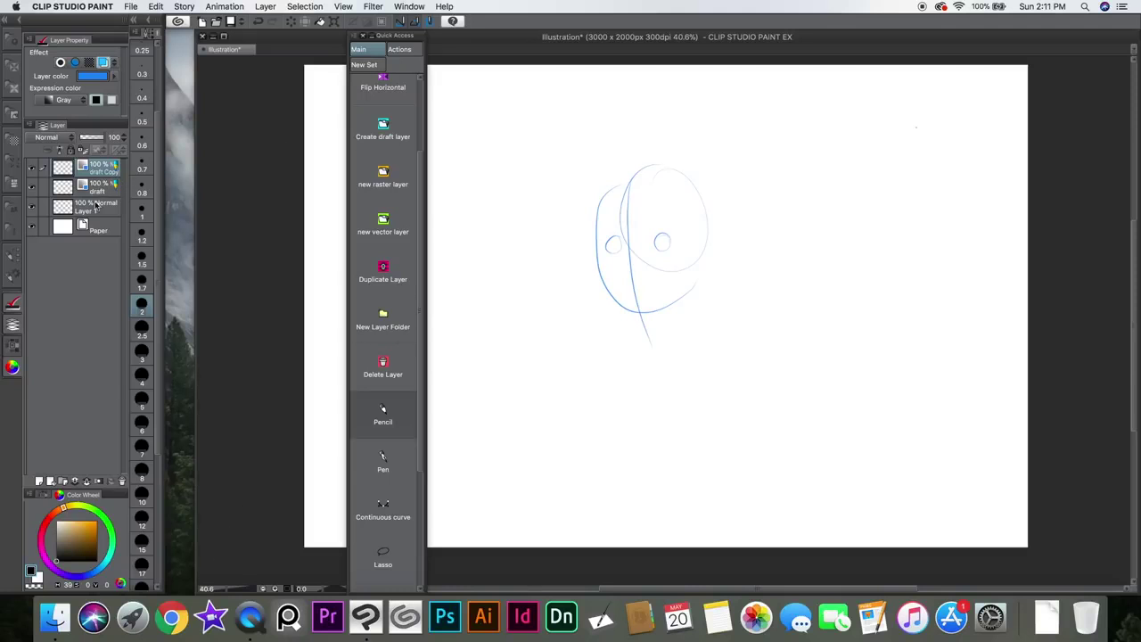
# Step: Examine the duplicated layer's context commands and the remaining commands of the Quick Access Main set
pyautogui.rightClick(103, 167)
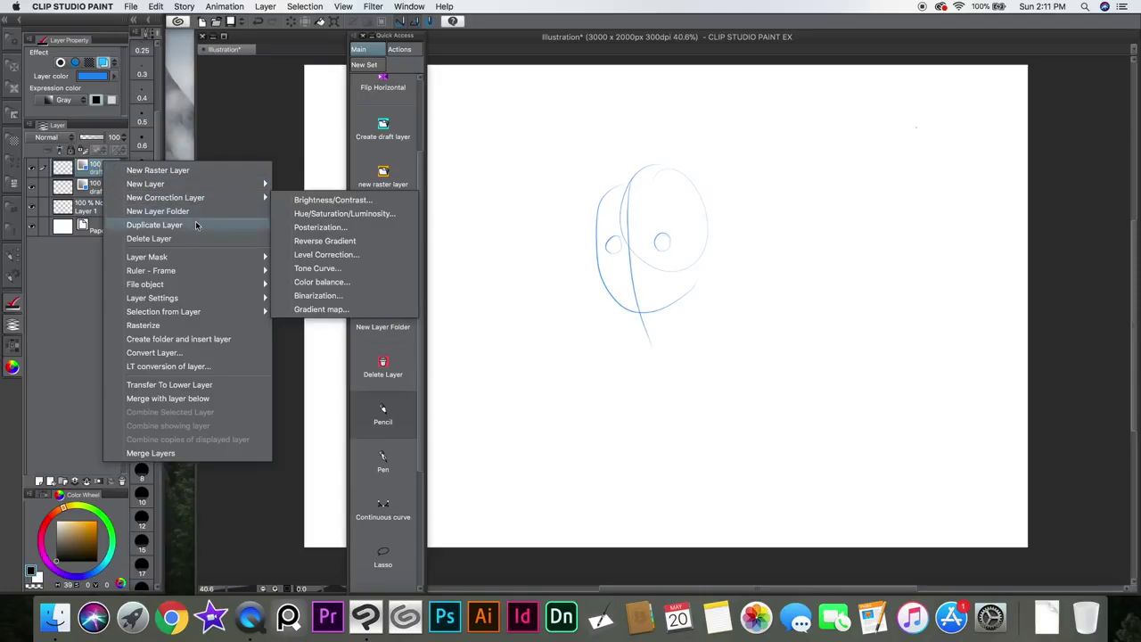
pyautogui.moveTo(190, 255)
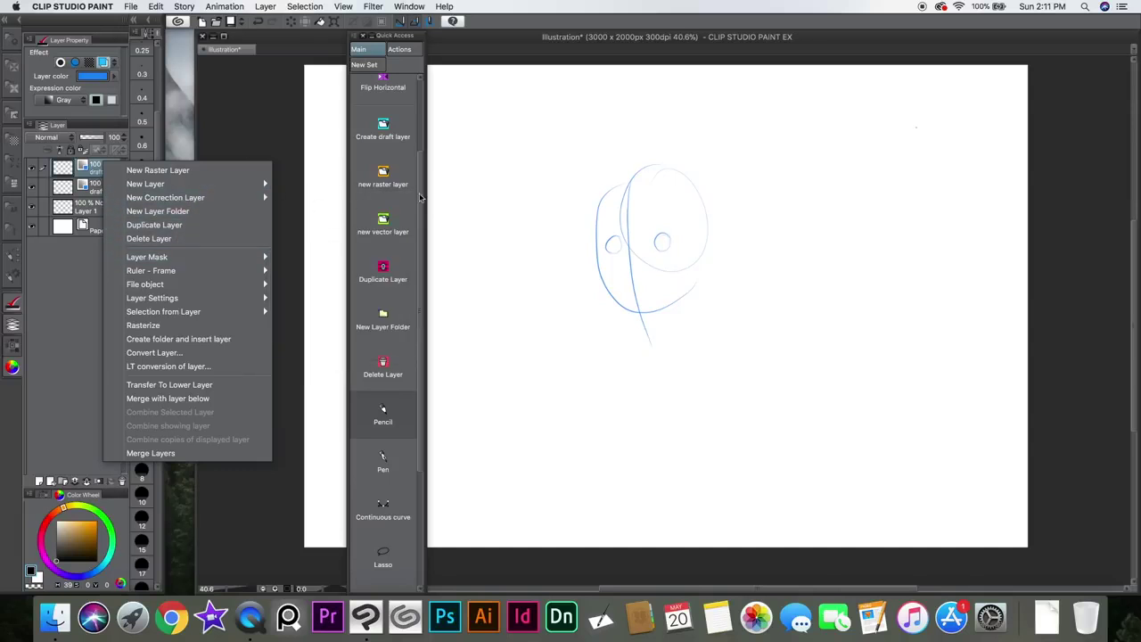
pyautogui.click(532, 213)
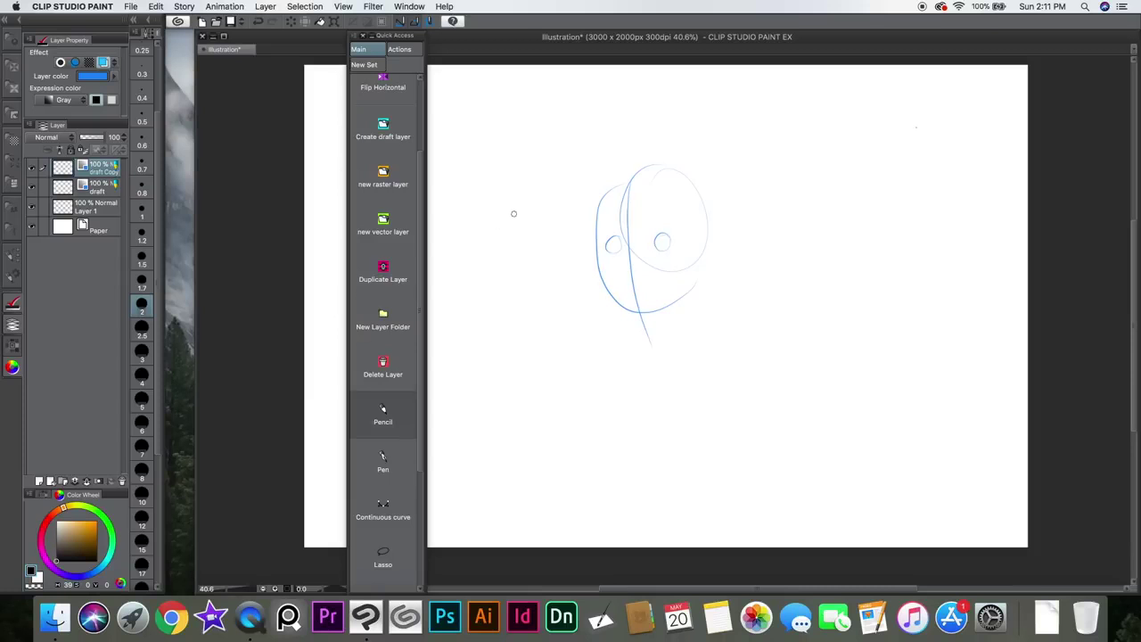
pyautogui.scroll(-4, 415, 318)
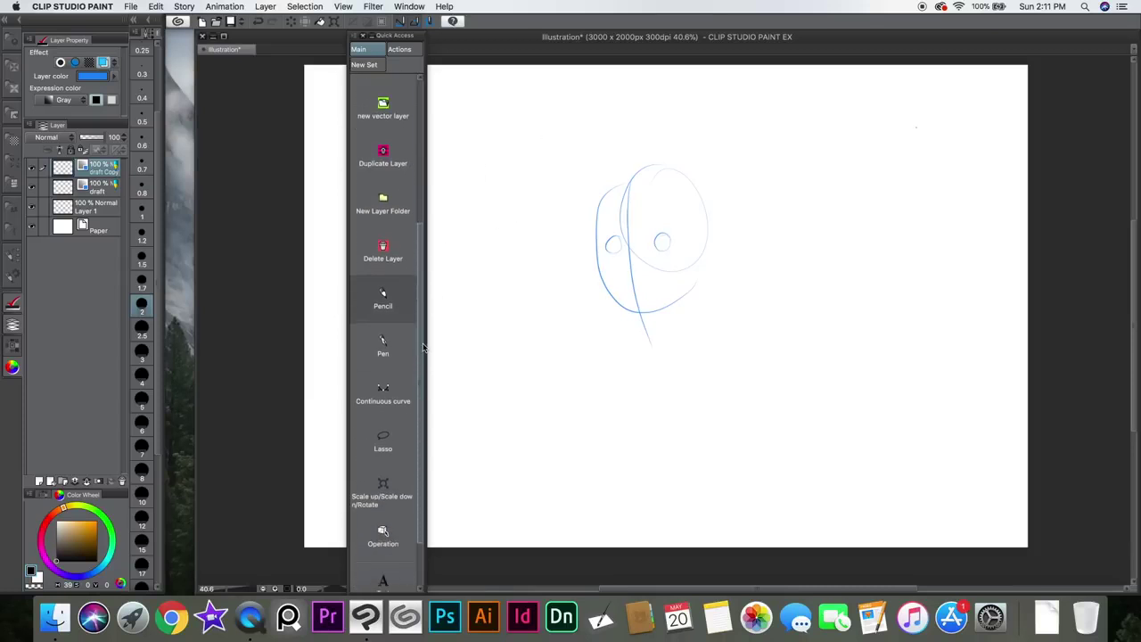
pyautogui.scroll(-2, 421, 347)
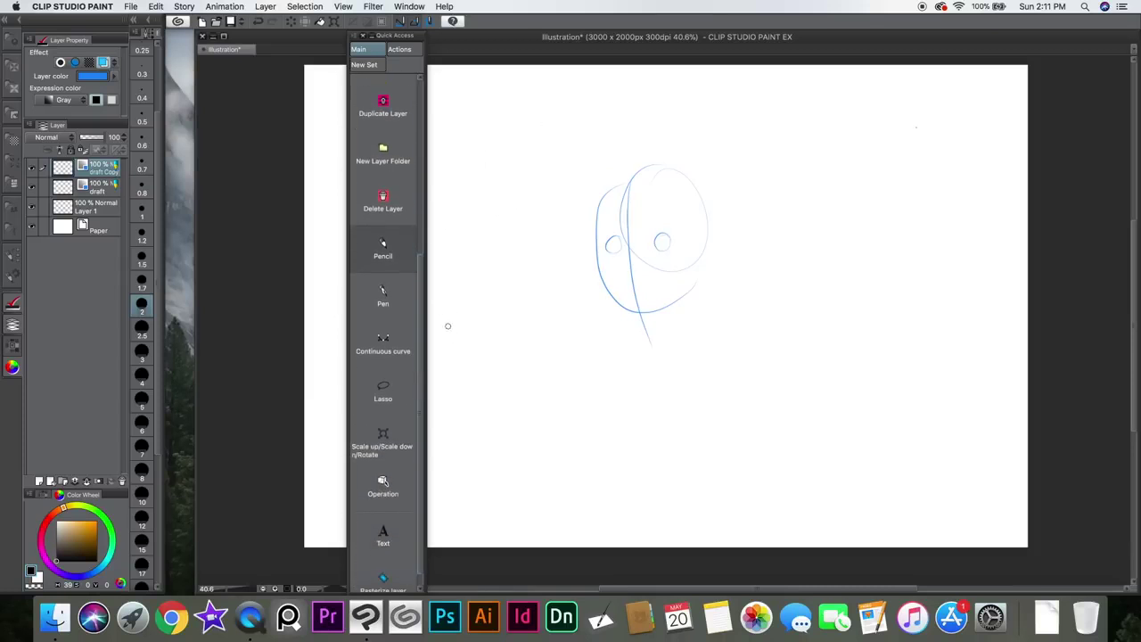
pyautogui.scroll(1, 420, 281)
pyautogui.scroll(2, 422, 259)
pyautogui.scroll(-3, 425, 333)
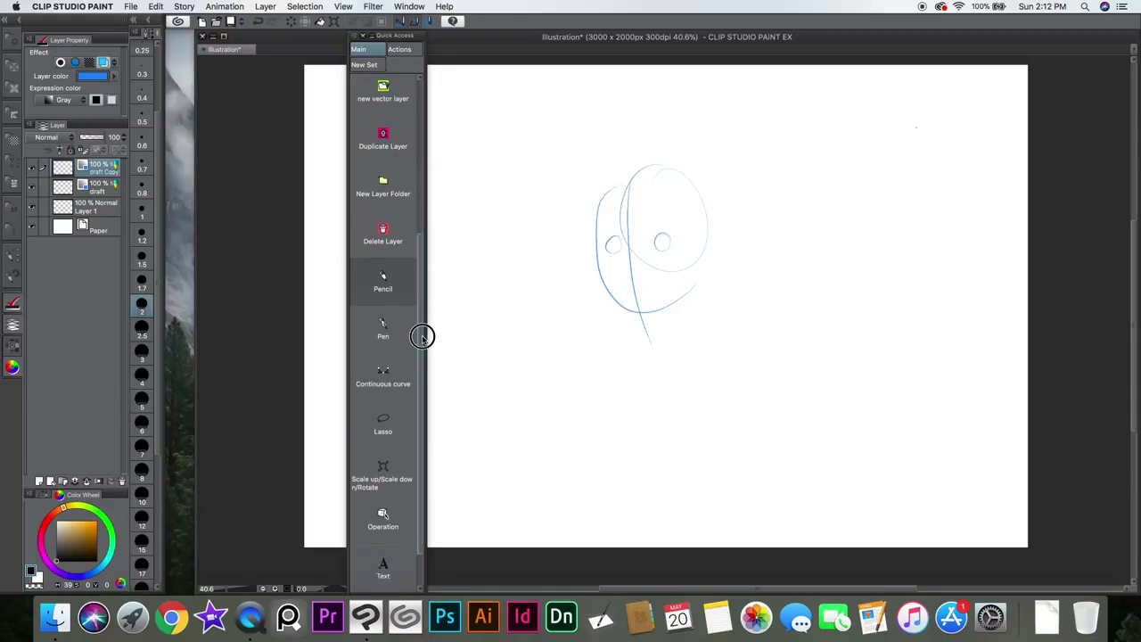
# Step: Add the Timeline pop-up palette command to the empty New Set through the Quick Access Settings
pyautogui.click(364, 64)
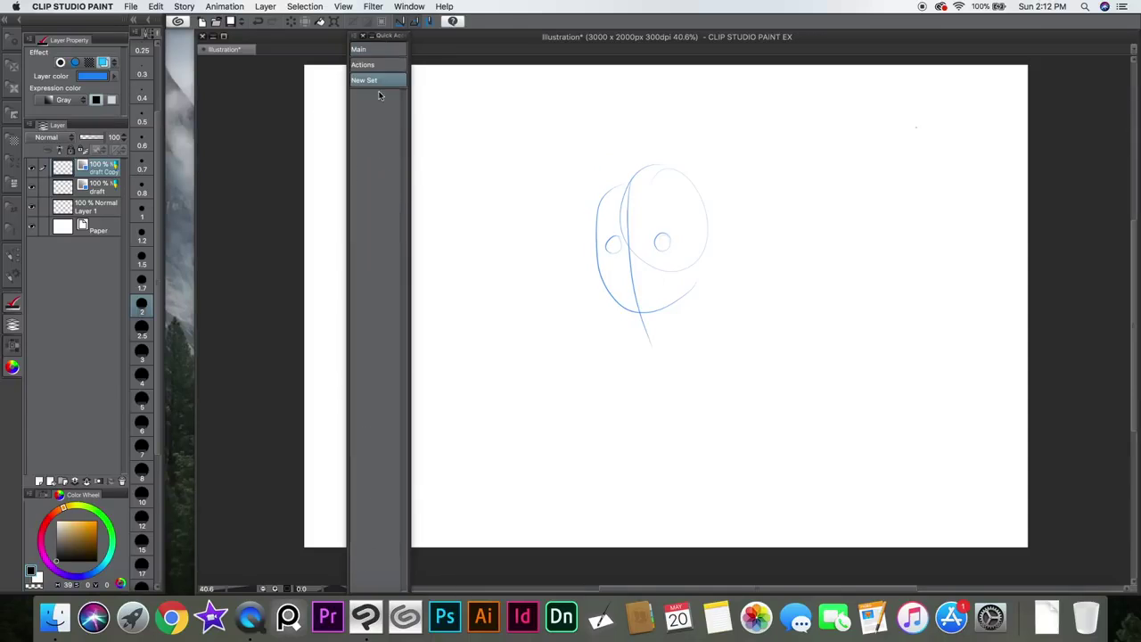
pyautogui.rightClick(374, 138)
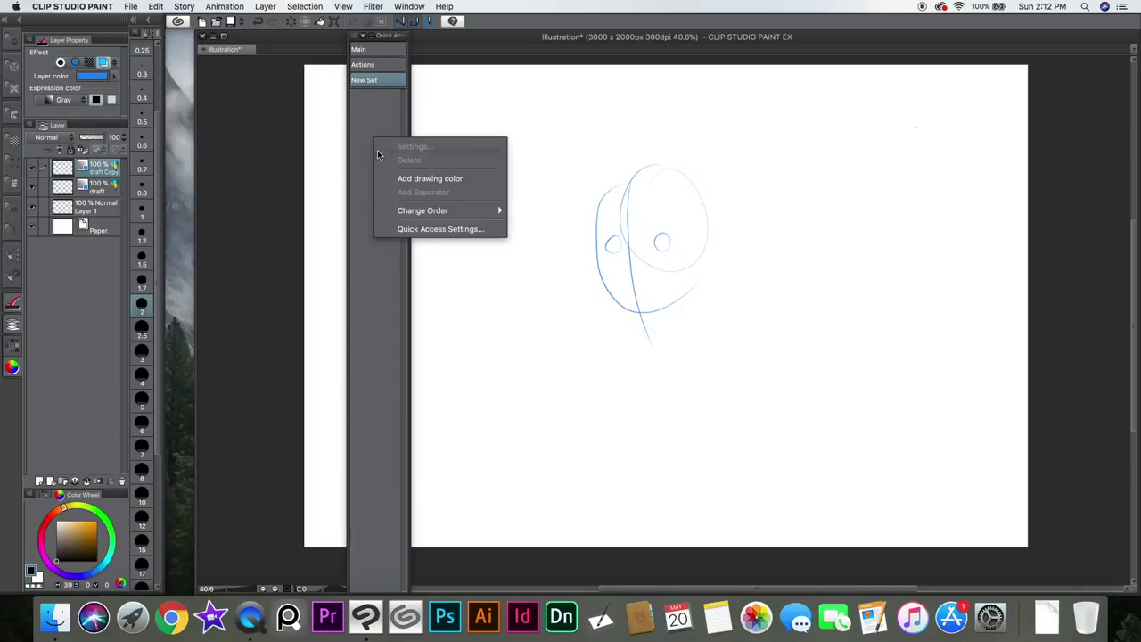
pyautogui.click(458, 230)
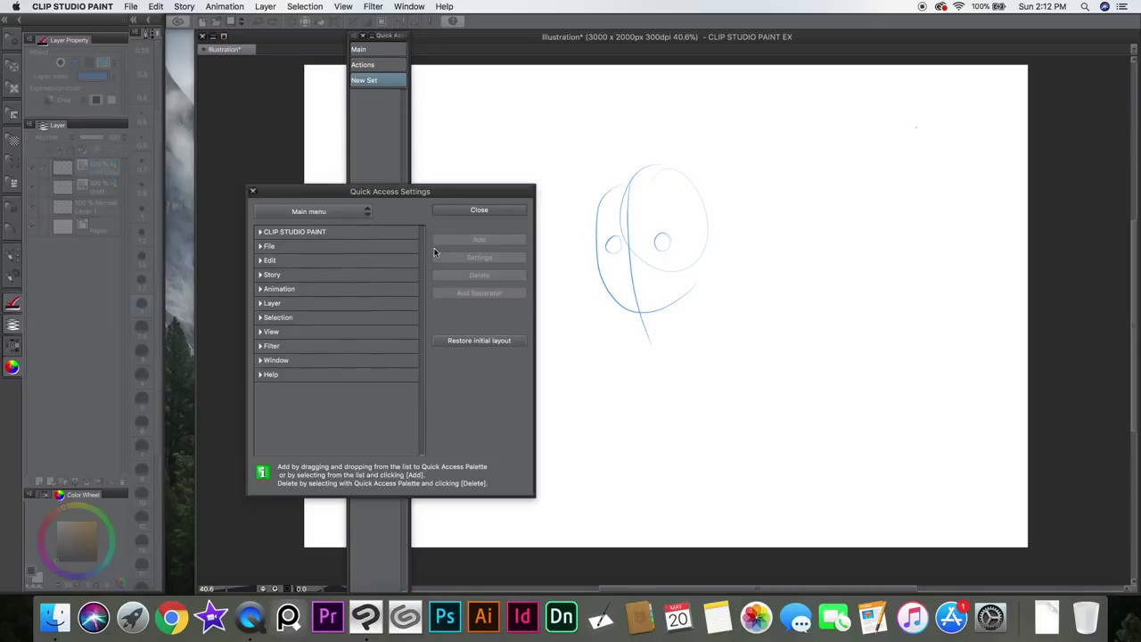
pyautogui.click(357, 212)
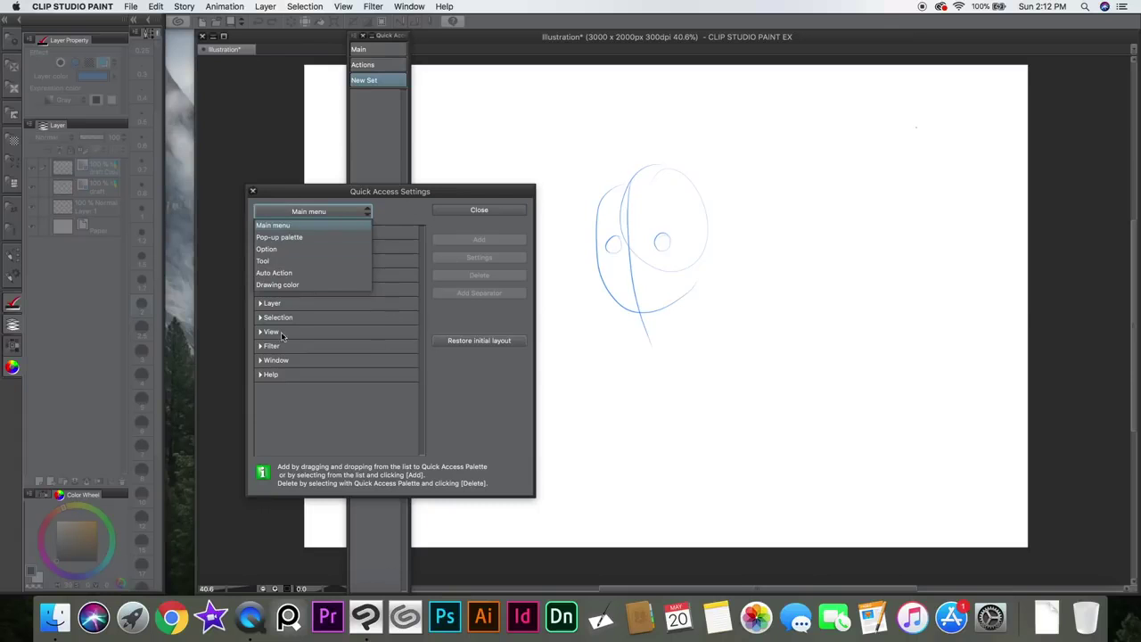
pyautogui.click(329, 237)
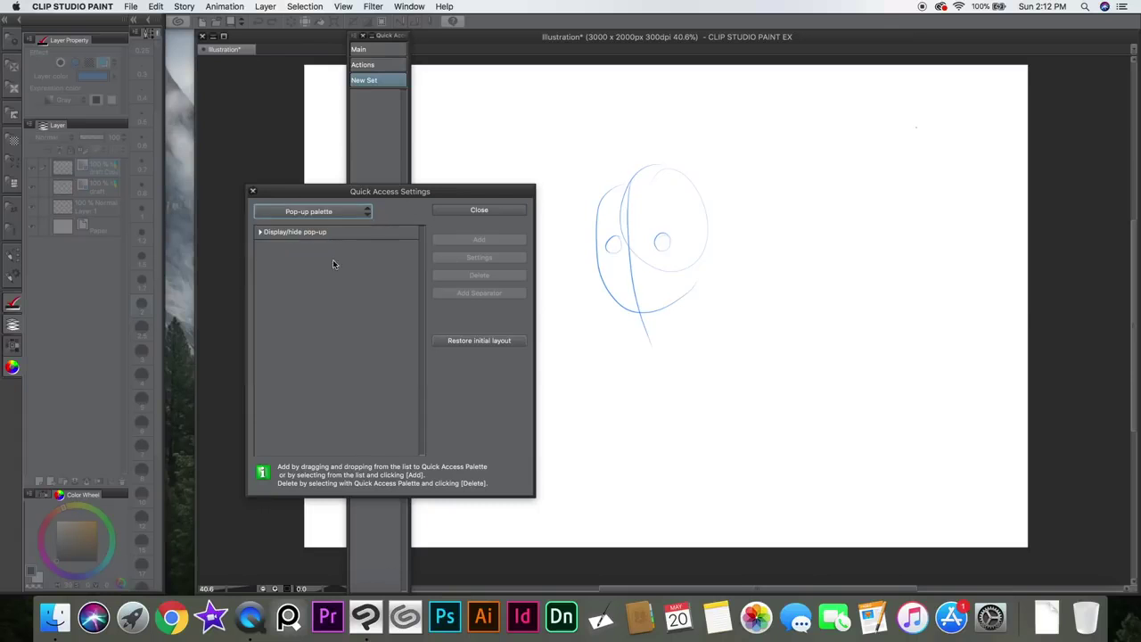
pyautogui.click(259, 232)
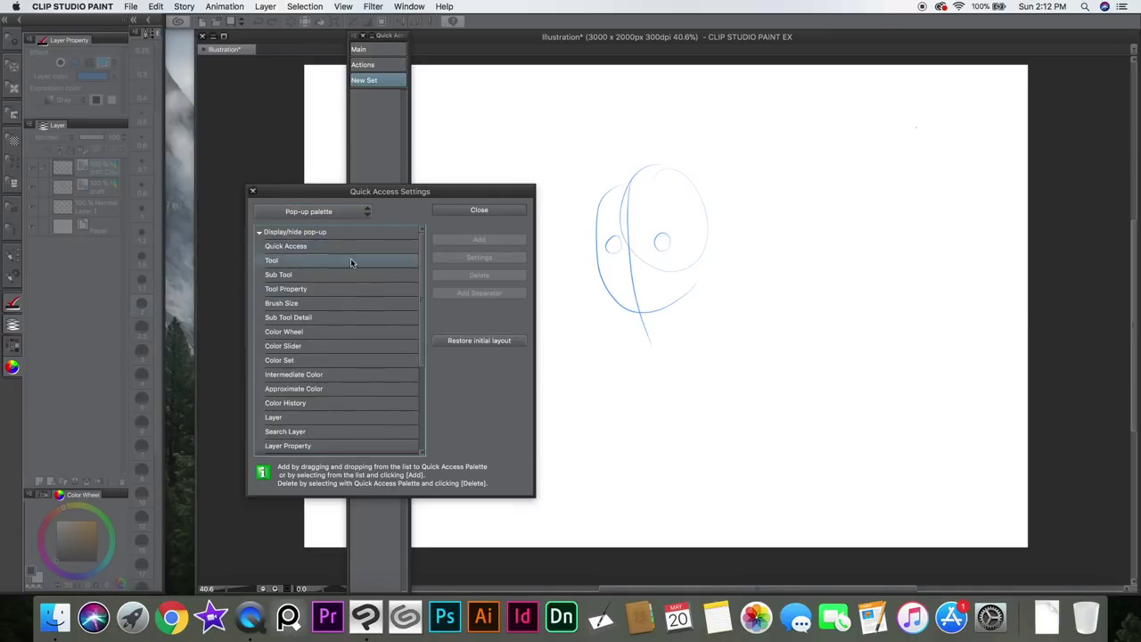
pyautogui.scroll(-2, 420, 279)
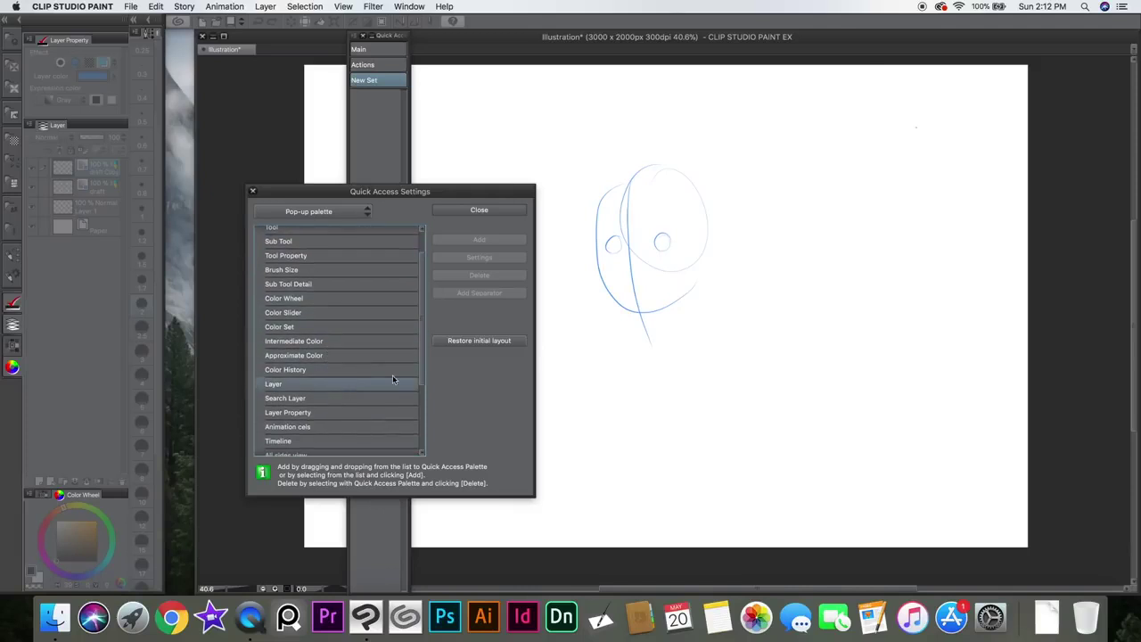
pyautogui.scroll(-2, 423, 365)
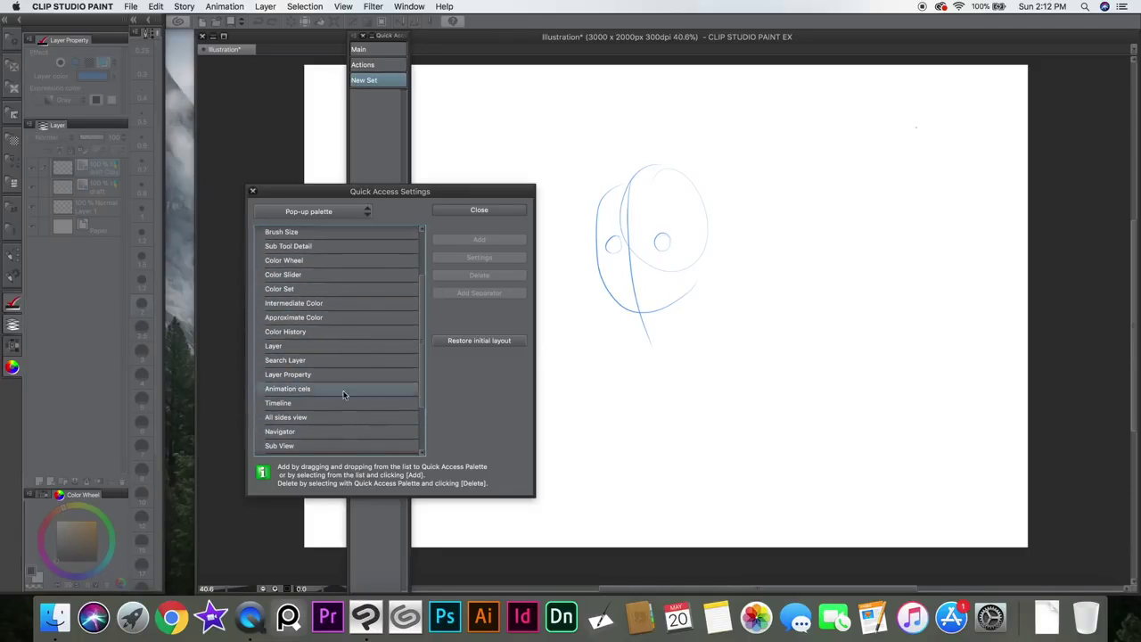
pyautogui.click(330, 402)
pyautogui.click(488, 243)
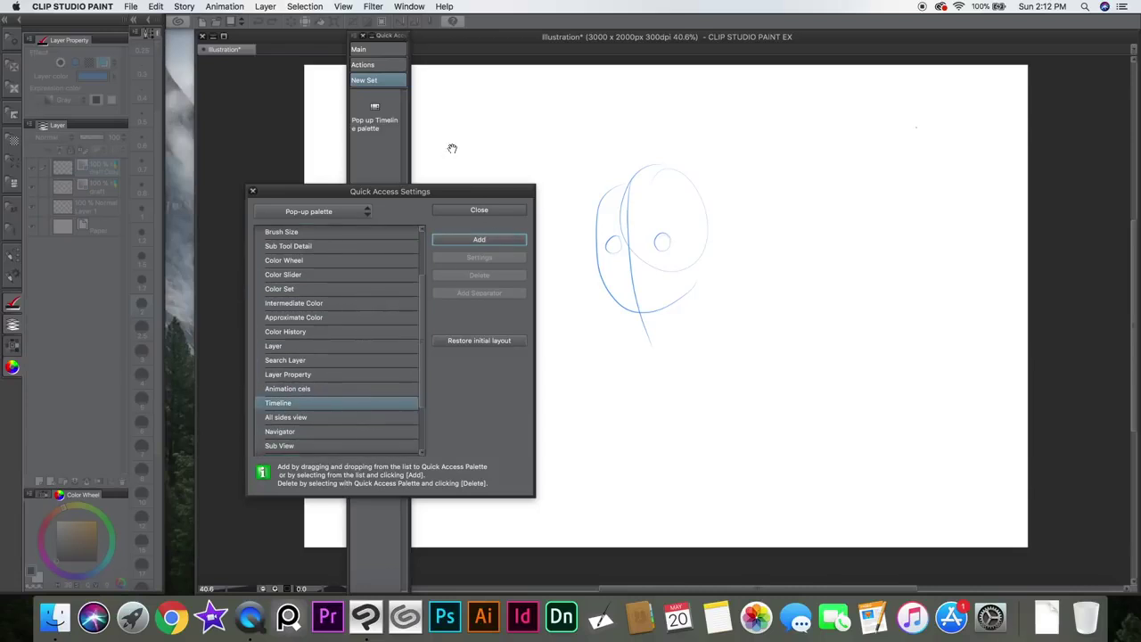
# Step: Close the Quick Access Settings, try the Show grid command from the Actions set, and return to the Main set
pyautogui.click(479, 209)
pyautogui.click(363, 64)
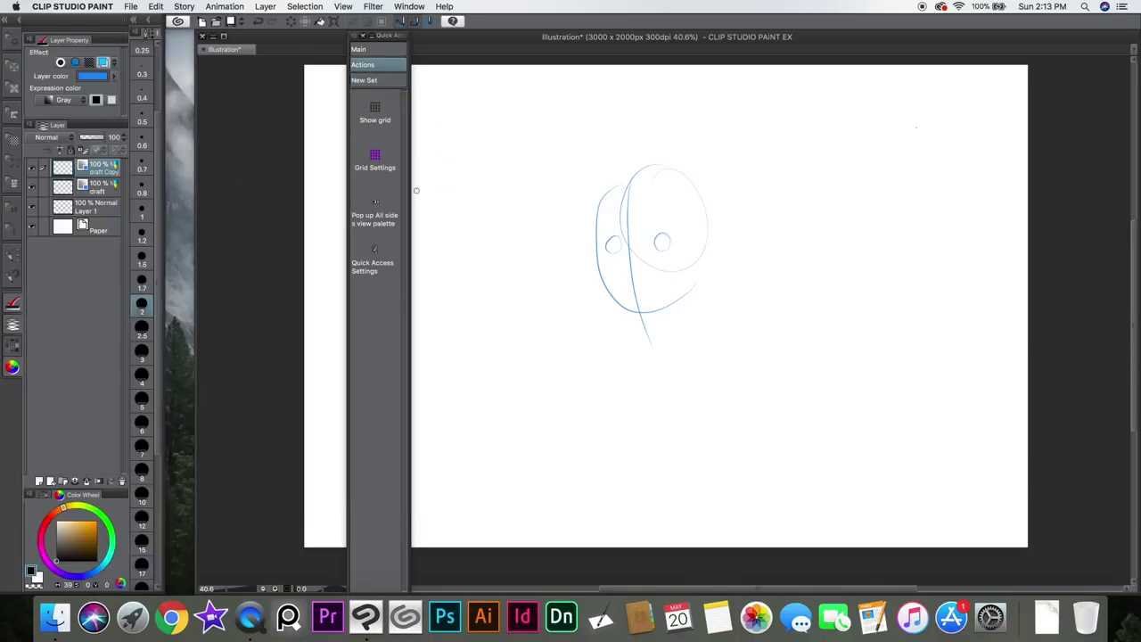
pyautogui.click(375, 109)
pyautogui.click(374, 111)
pyautogui.click(386, 120)
pyautogui.click(374, 111)
pyautogui.click(358, 49)
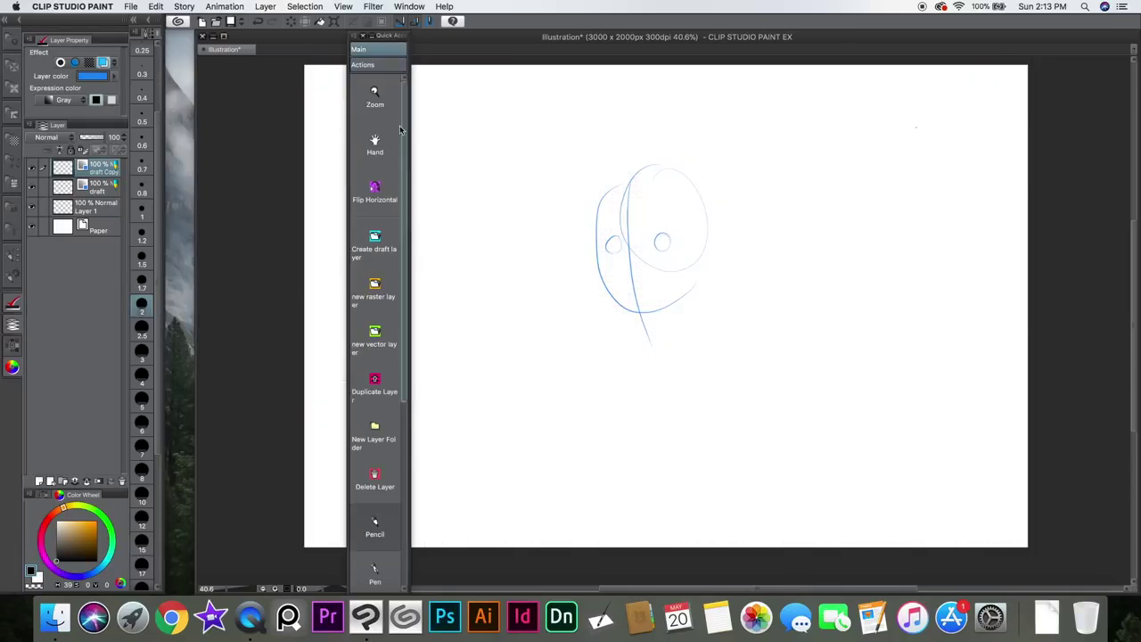
# Step: Show the Quick Access commands as List small
pyautogui.click(363, 36)
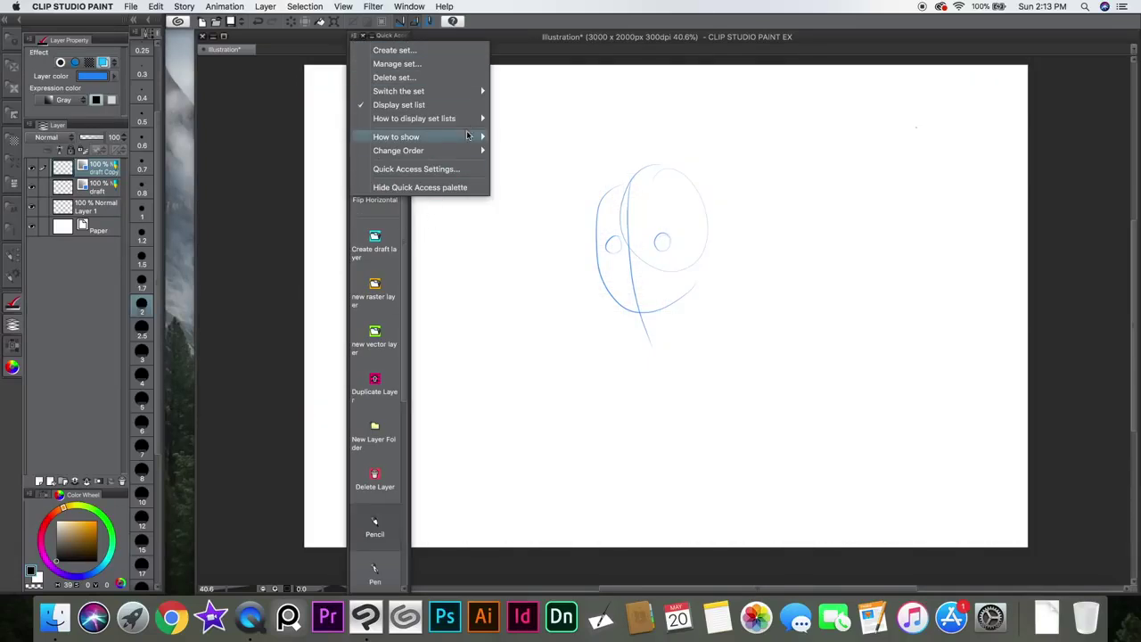
pyautogui.moveTo(468, 138)
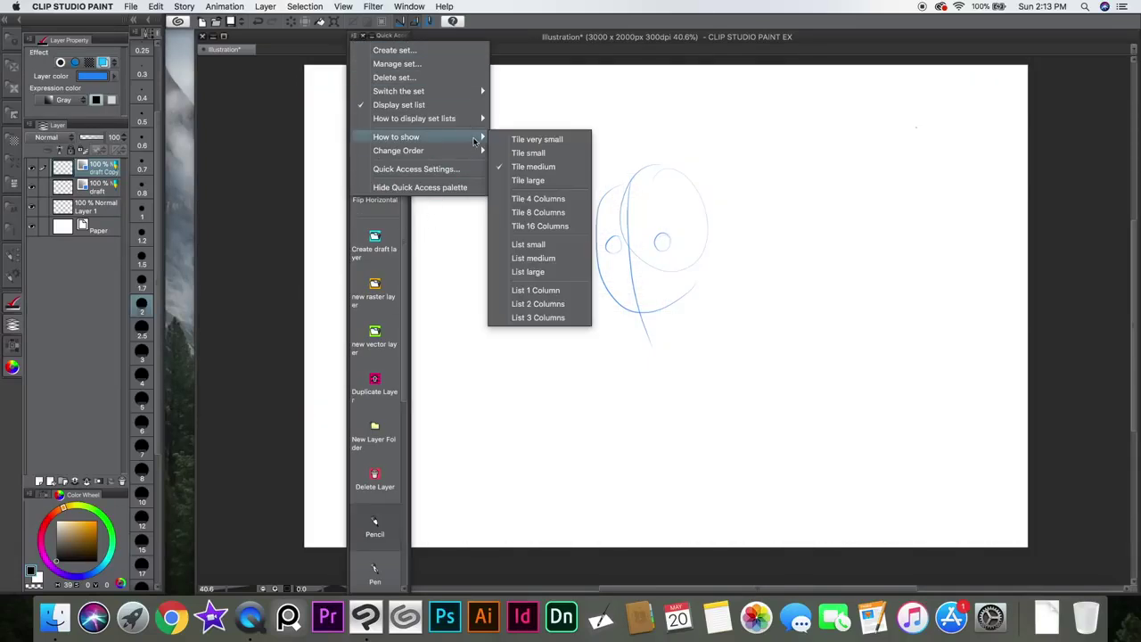
pyautogui.click(556, 249)
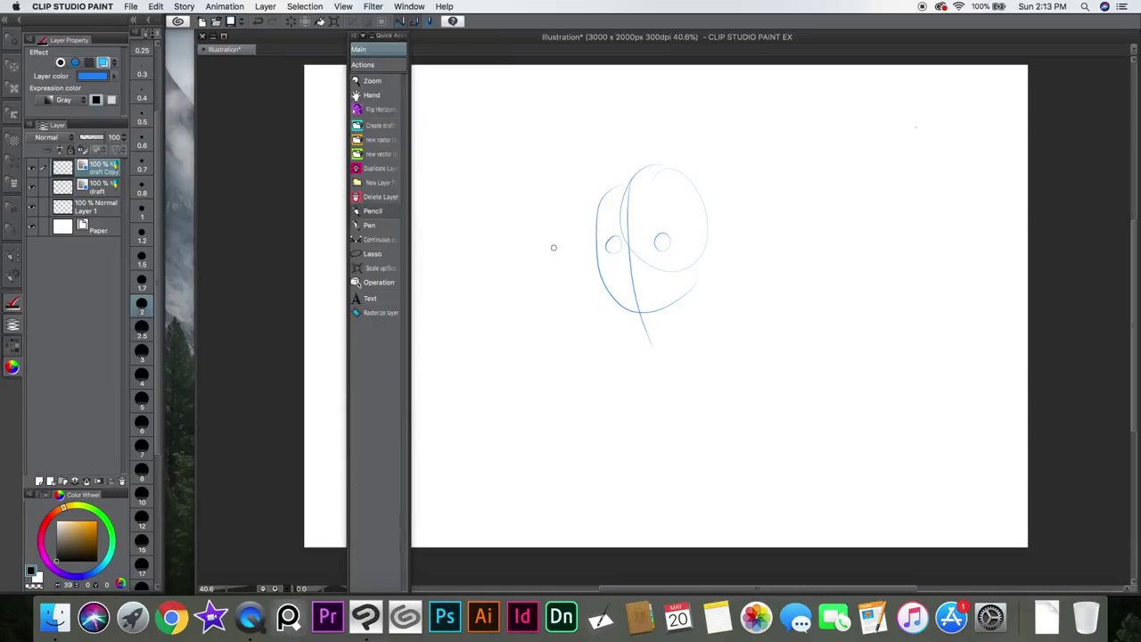
# Step: Show the Quick Access commands as Tile 8 Columns and dock the narrowed palette next to the Brush Size palette
pyautogui.click(354, 35)
pyautogui.moveTo(477, 140)
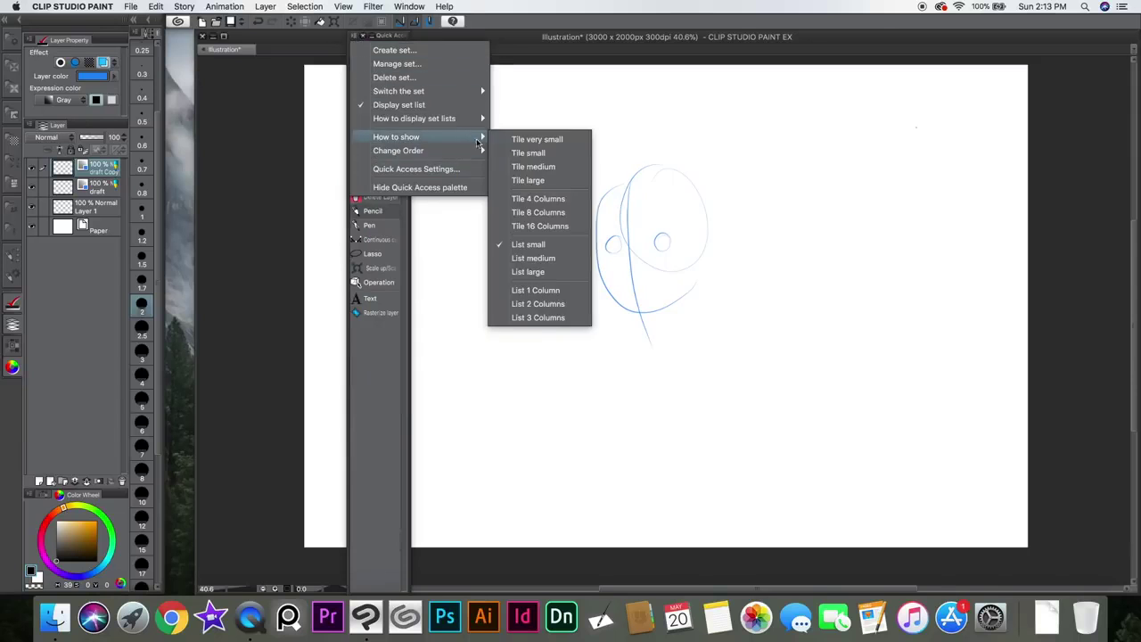
pyautogui.click(558, 213)
pyautogui.moveTo(411, 215); pyautogui.dragTo(380, 217)
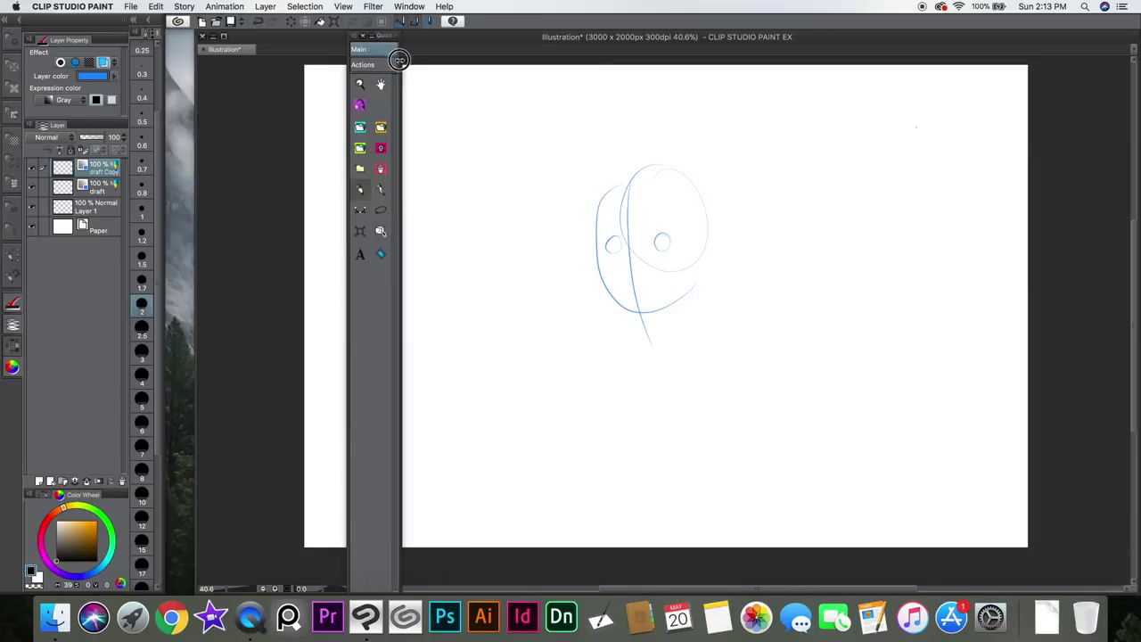
pyautogui.moveTo(381, 45)
pyautogui.mouseDown()
pyautogui.moveTo(165, 39)
pyautogui.moveTo(178, 45)
pyautogui.mouseUp()
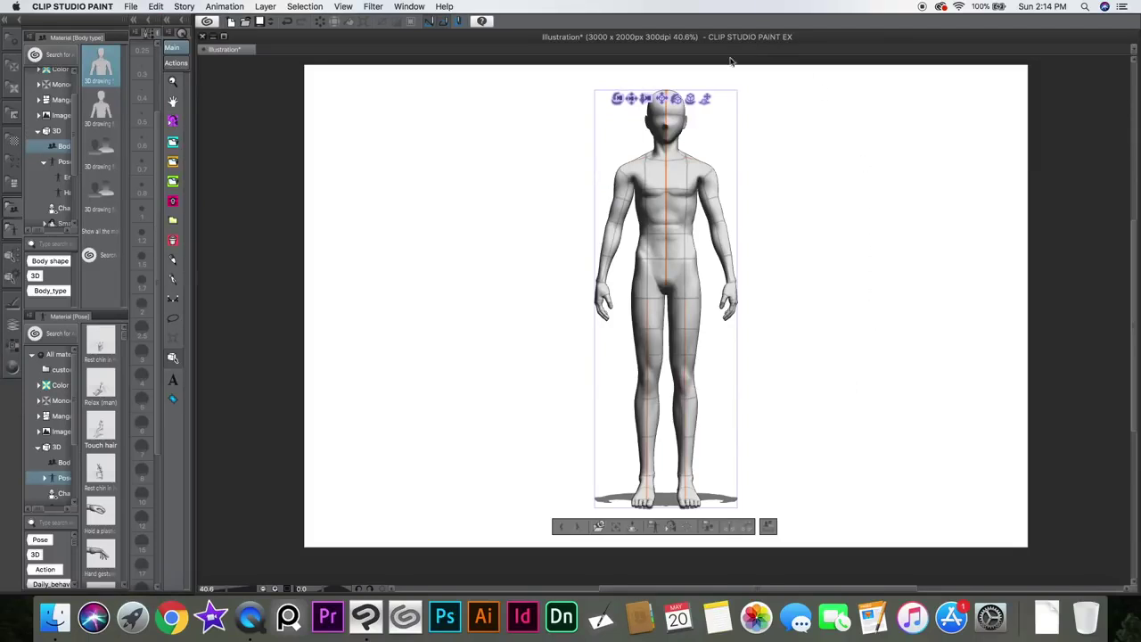
# Step: Open the All sides view palette for the 3D drawing figure and position it over the canvas
pyautogui.moveTo(696, 101); pyautogui.dragTo(716, 117)
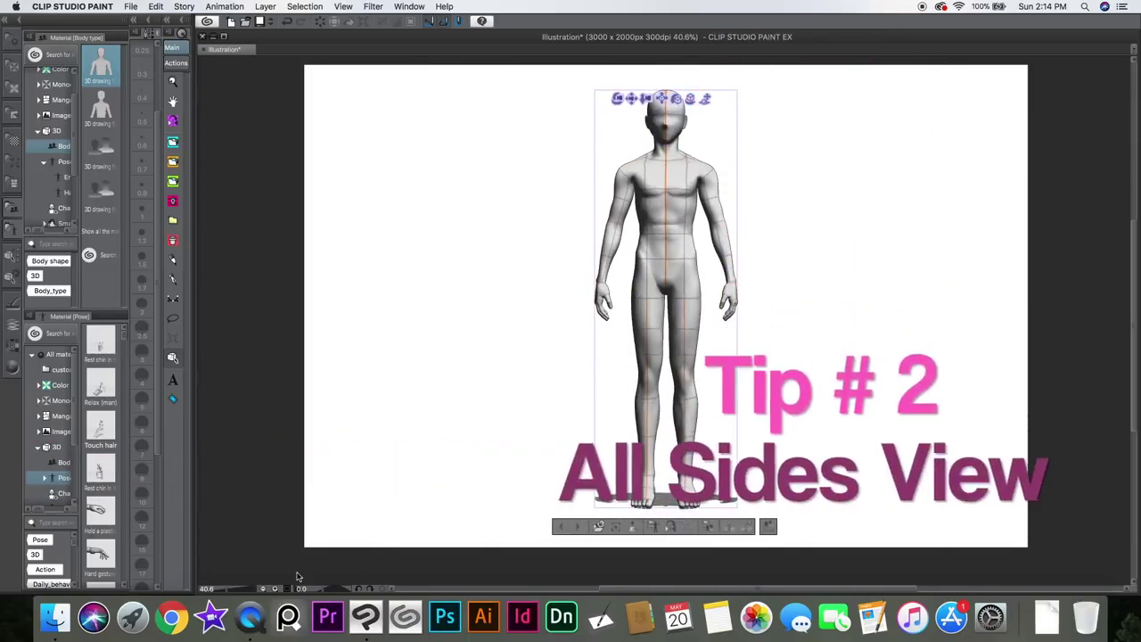
pyautogui.click(410, 6)
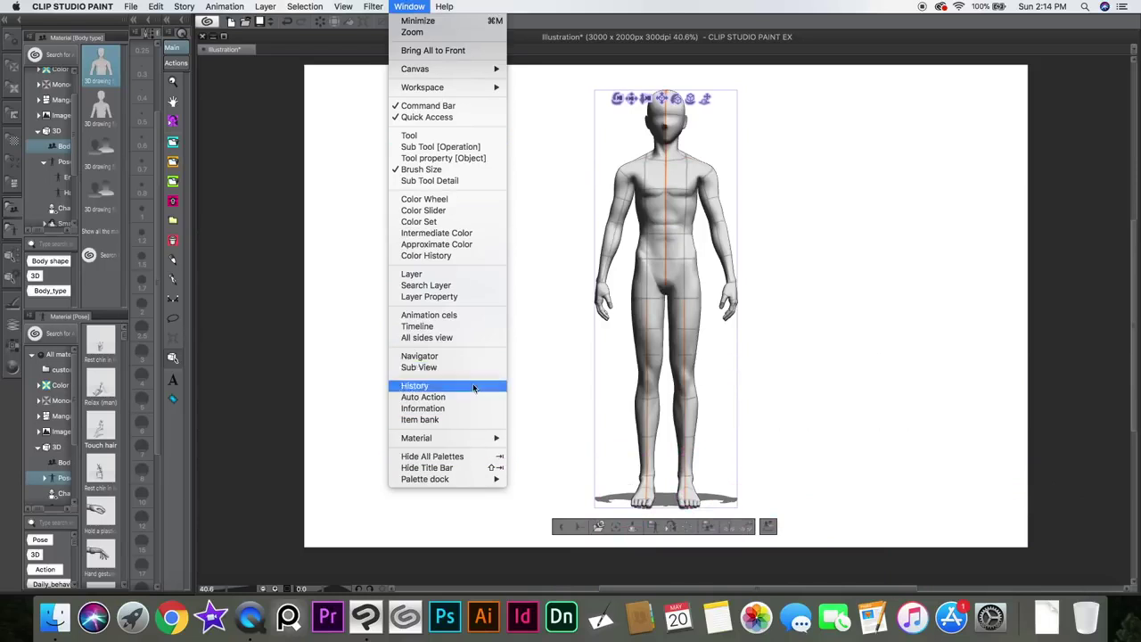
pyautogui.moveTo(477, 442)
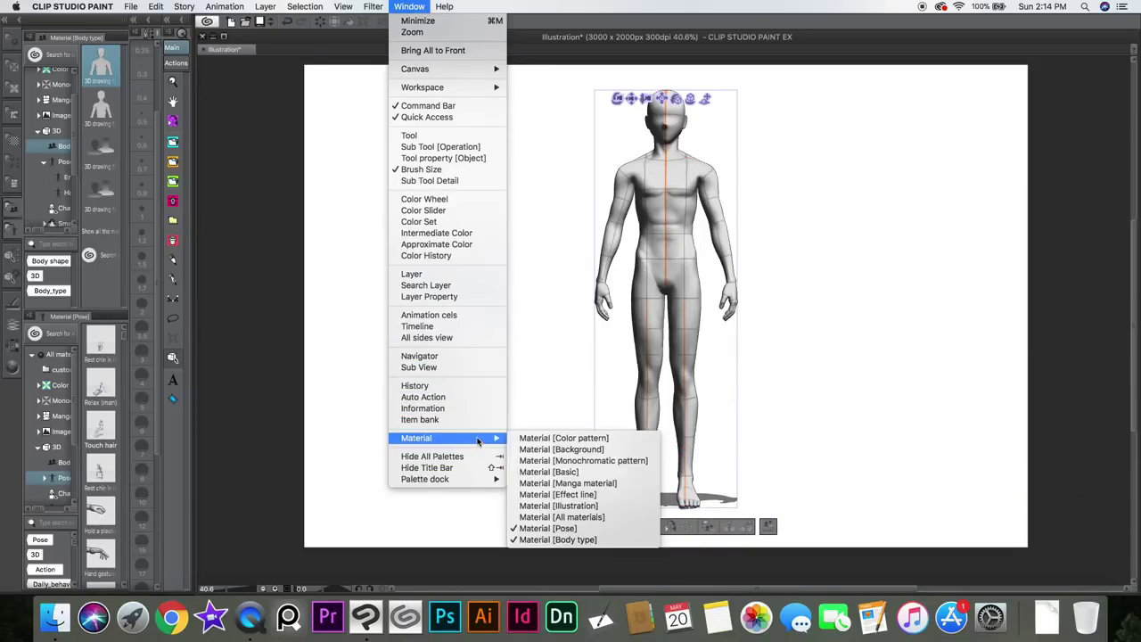
pyautogui.click(463, 342)
pyautogui.moveTo(688, 74)
pyautogui.mouseDown()
pyautogui.moveTo(630, 56)
pyautogui.moveTo(671, 62)
pyautogui.mouseUp()
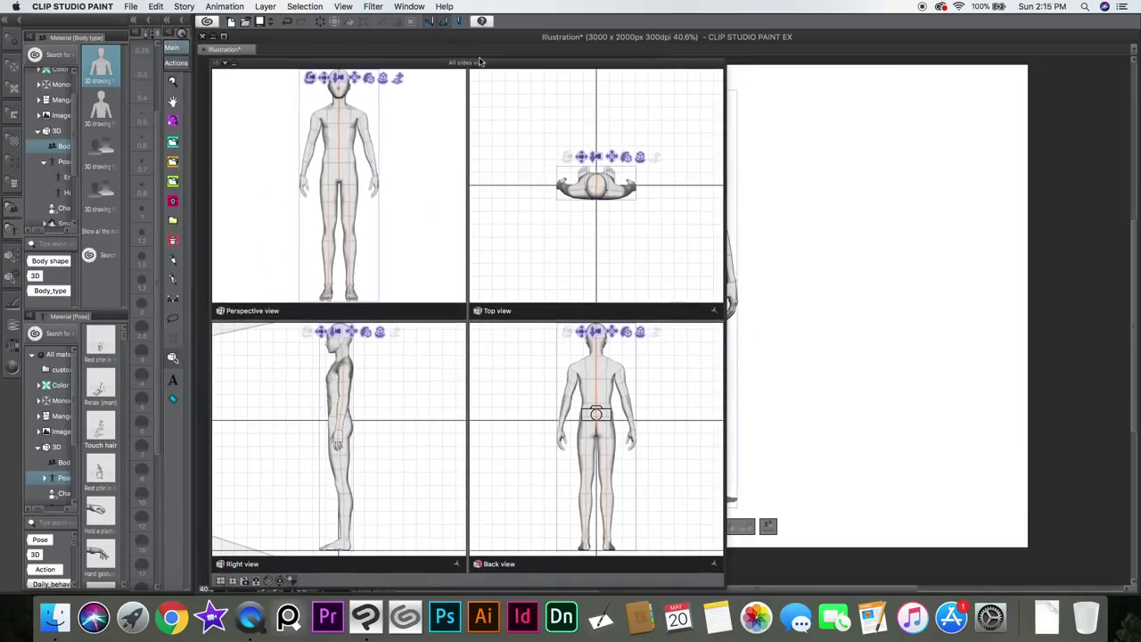
pyautogui.click(417, 6)
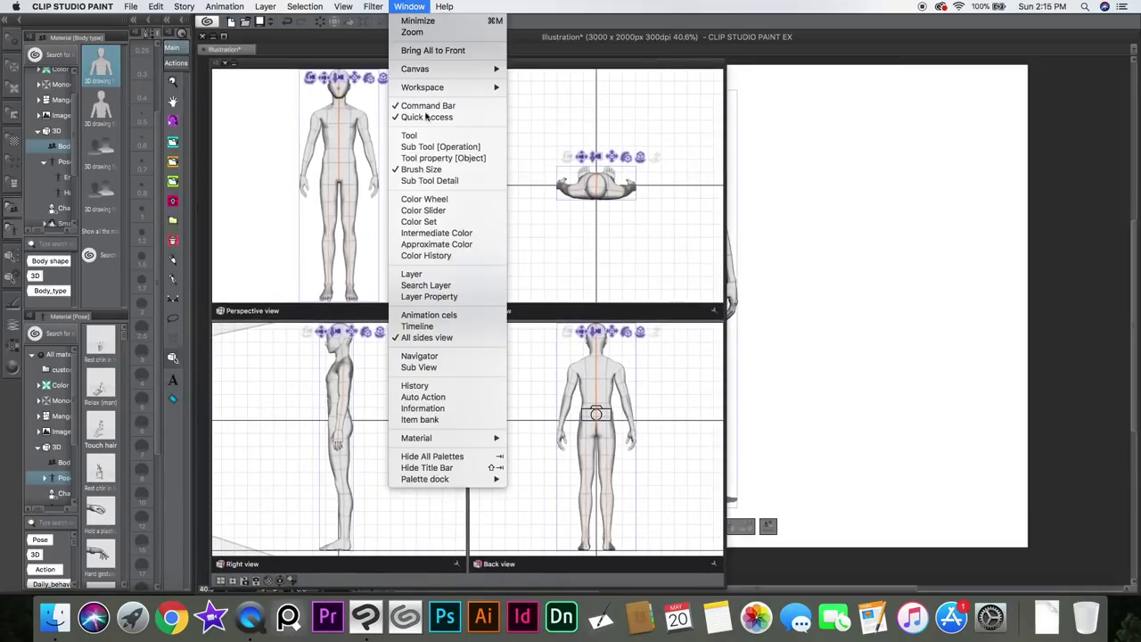
pyautogui.click(439, 337)
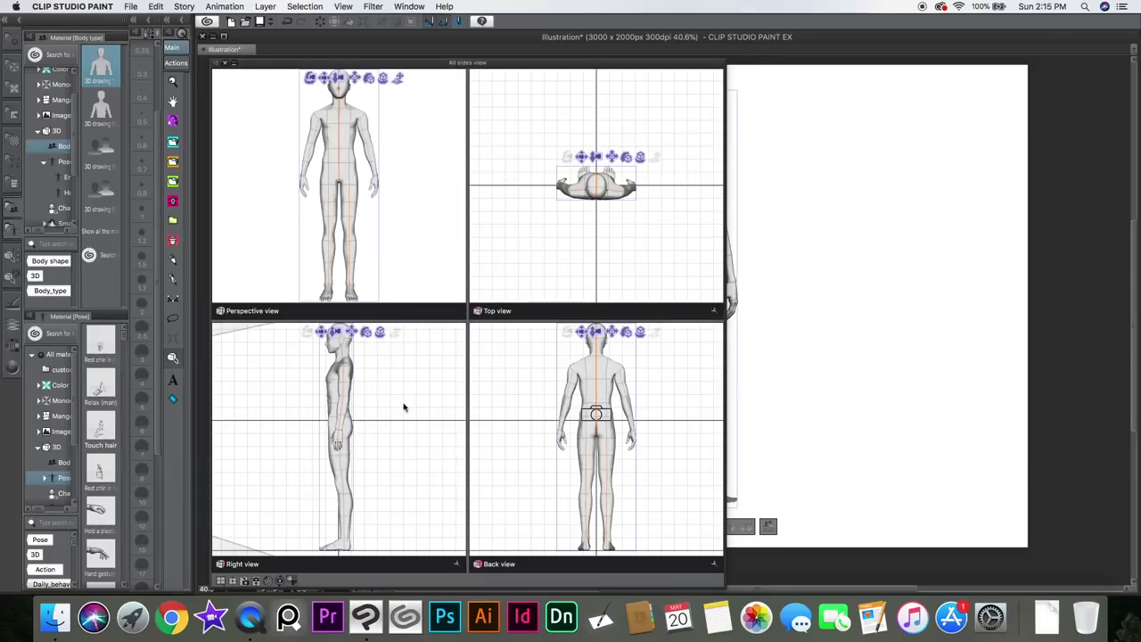
# Step: In the Right view, swing the figure's left thigh forward to horizontal and bend the lower leg back at the knee
pyautogui.click(343, 458)
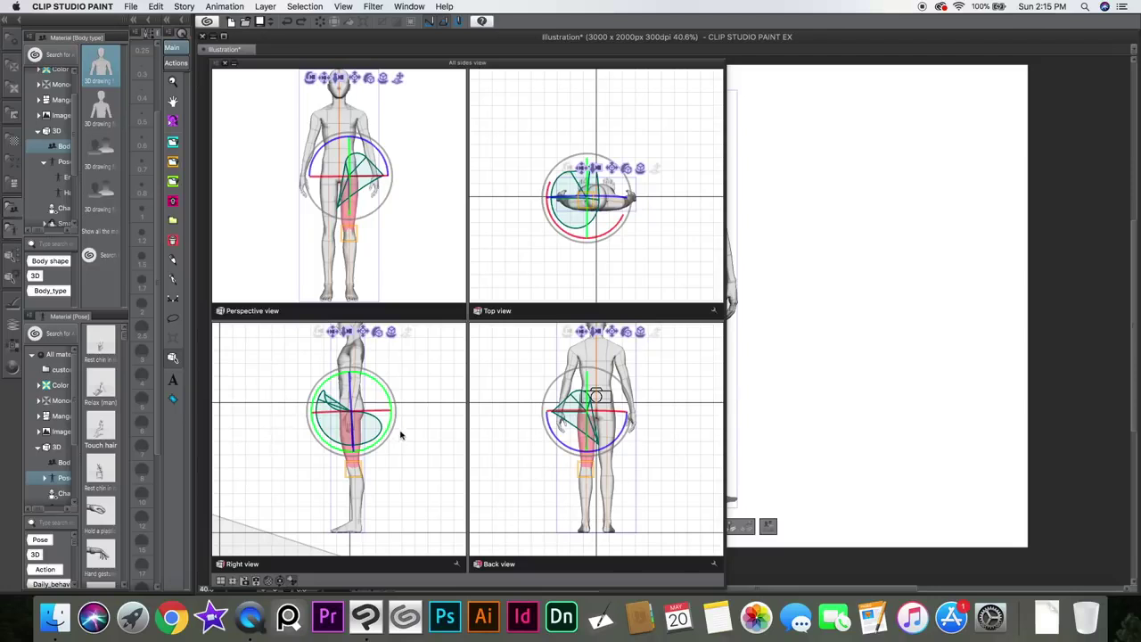
pyautogui.moveTo(395, 416); pyautogui.dragTo(353, 434)
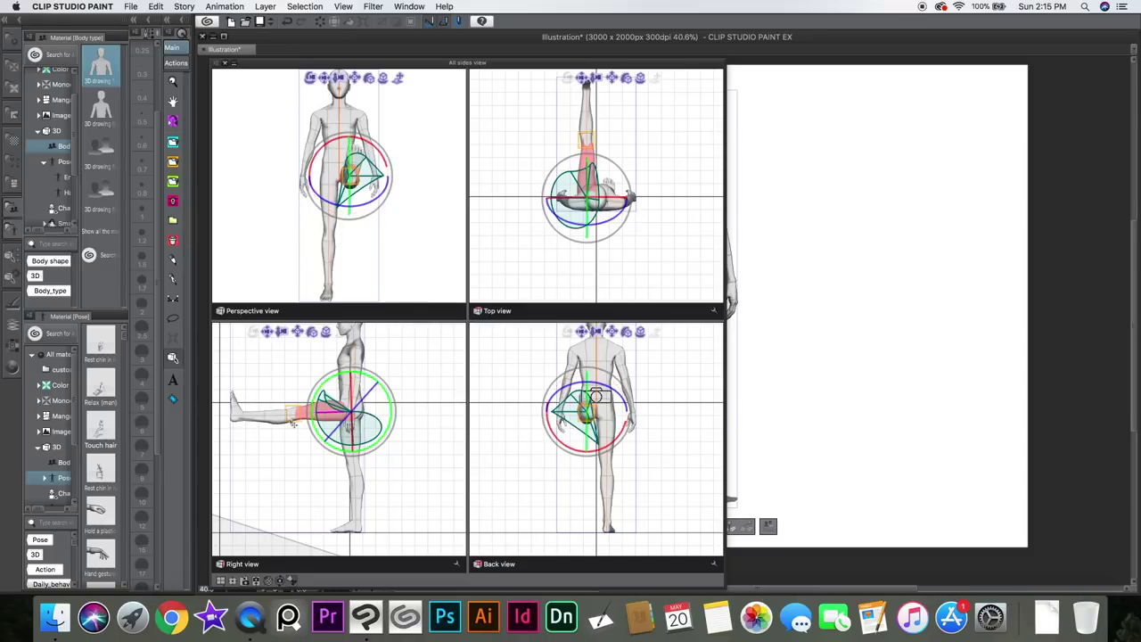
pyautogui.click(644, 254)
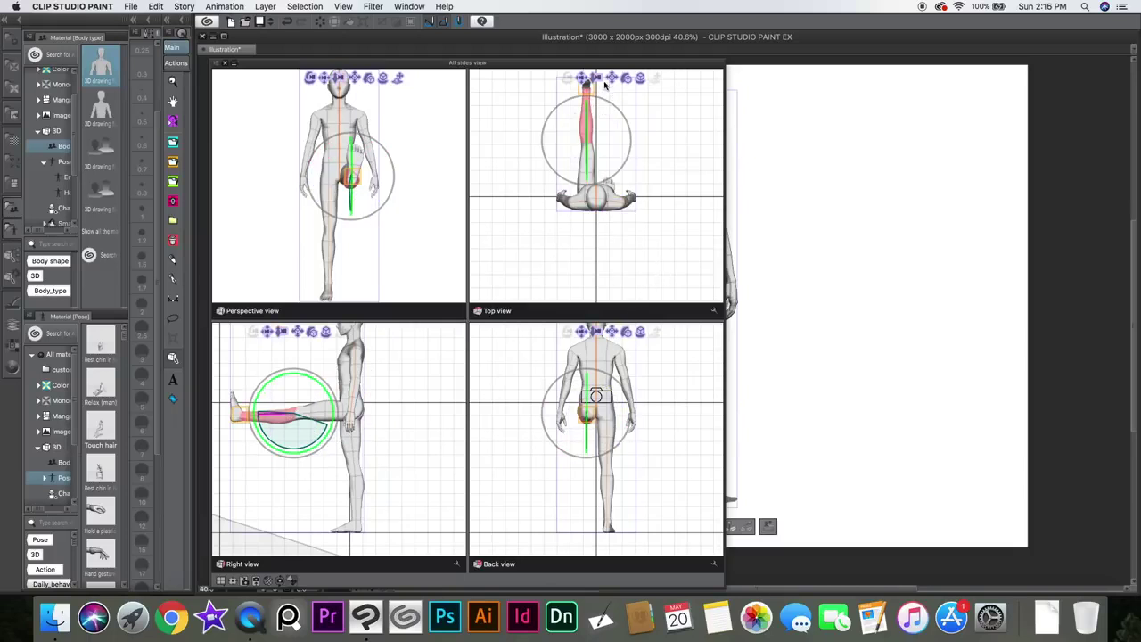
pyautogui.moveTo(288, 369); pyautogui.dragTo(259, 439)
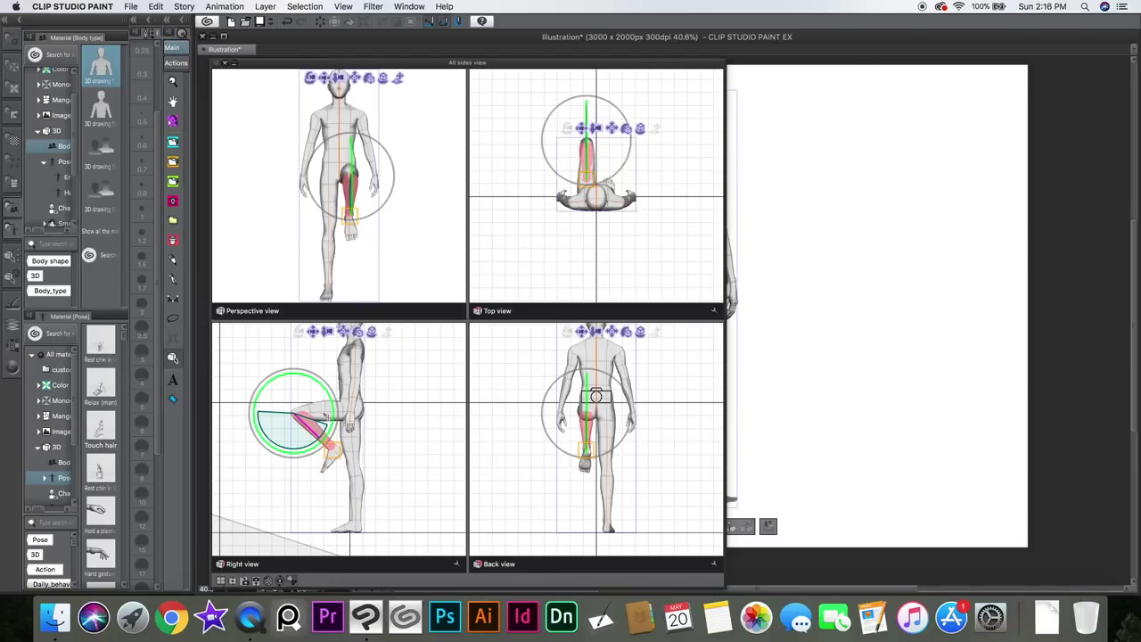
# Step: Select the raised left thigh and rotate it outward from the body in the Top view
pyautogui.click(327, 414)
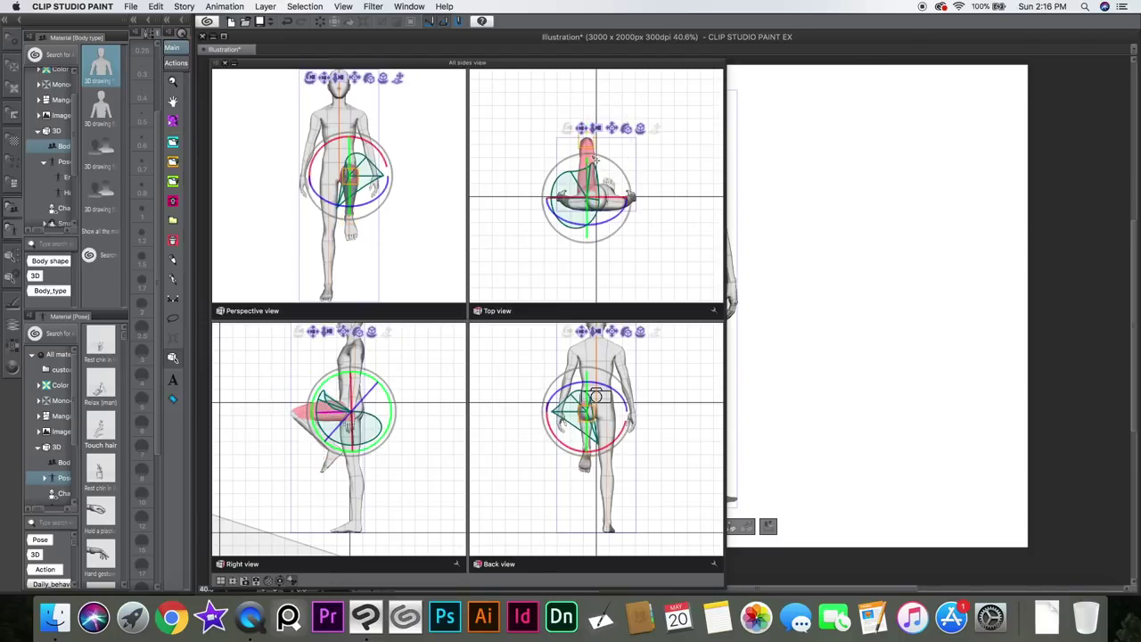
pyautogui.click(434, 343)
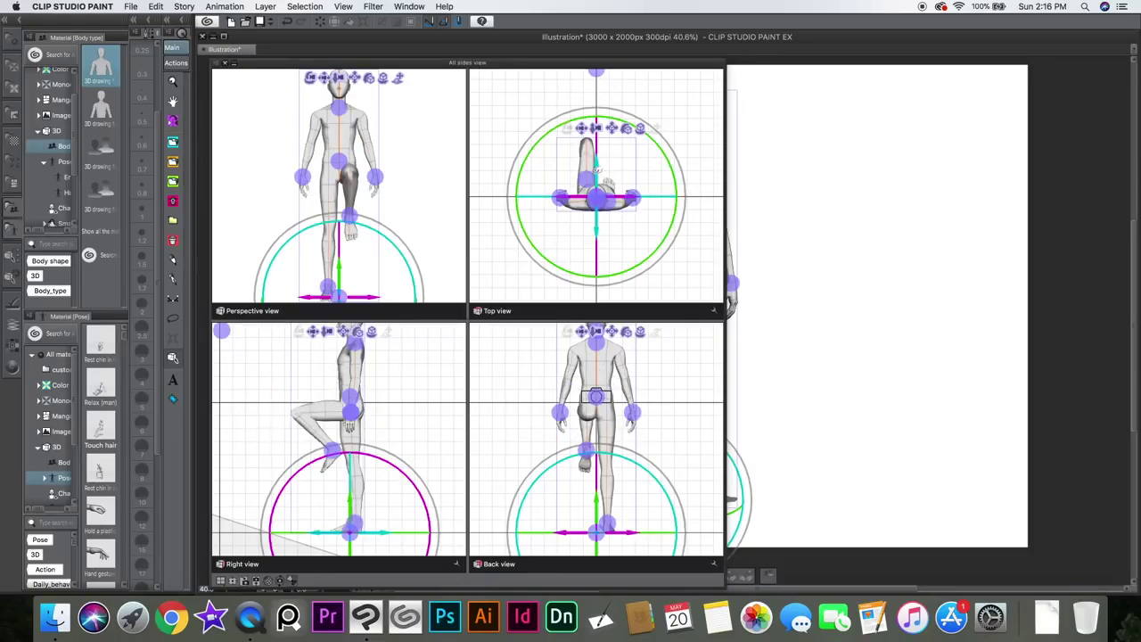
pyautogui.click(315, 411)
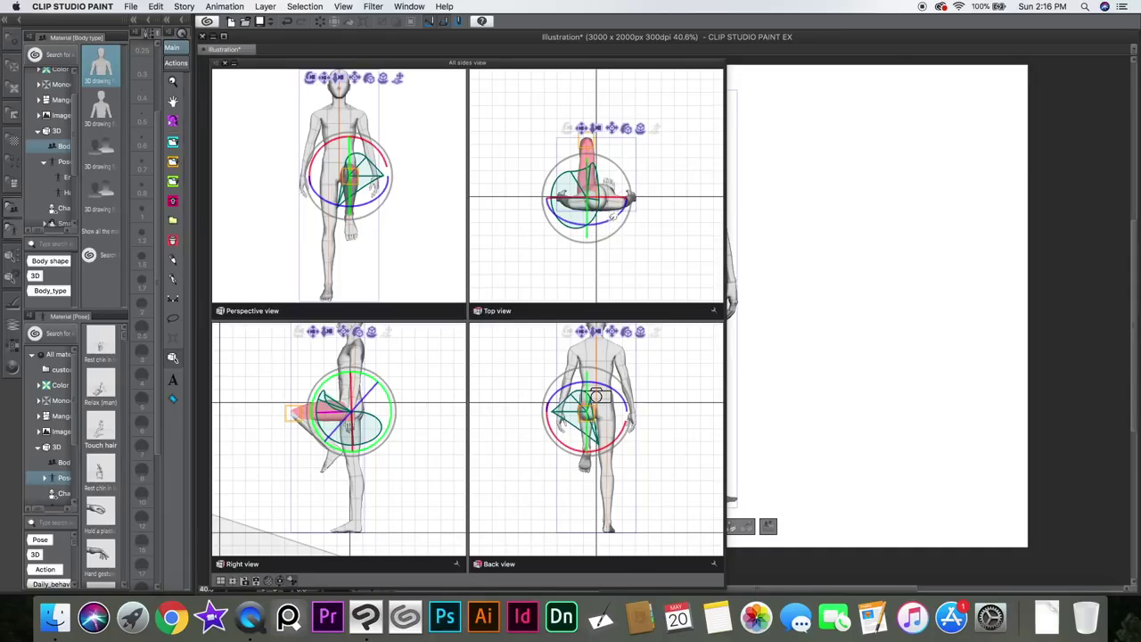
pyautogui.moveTo(612, 209)
pyautogui.mouseDown()
pyautogui.moveTo(598, 234)
pyautogui.moveTo(594, 223)
pyautogui.mouseUp()
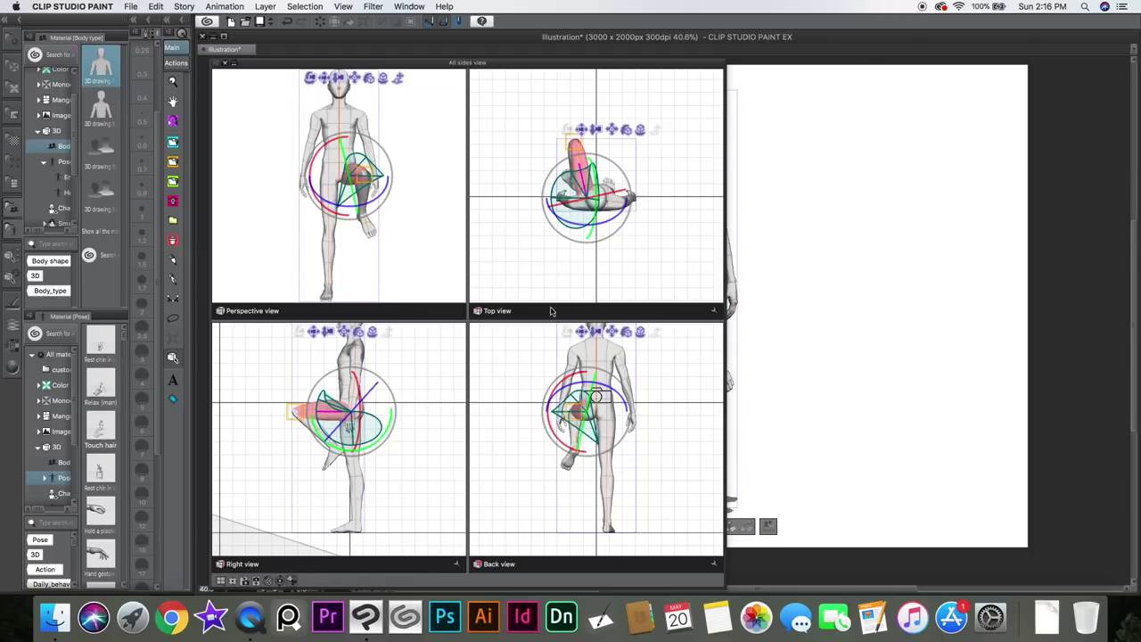
pyautogui.moveTo(614, 221); pyautogui.dragTo(580, 236)
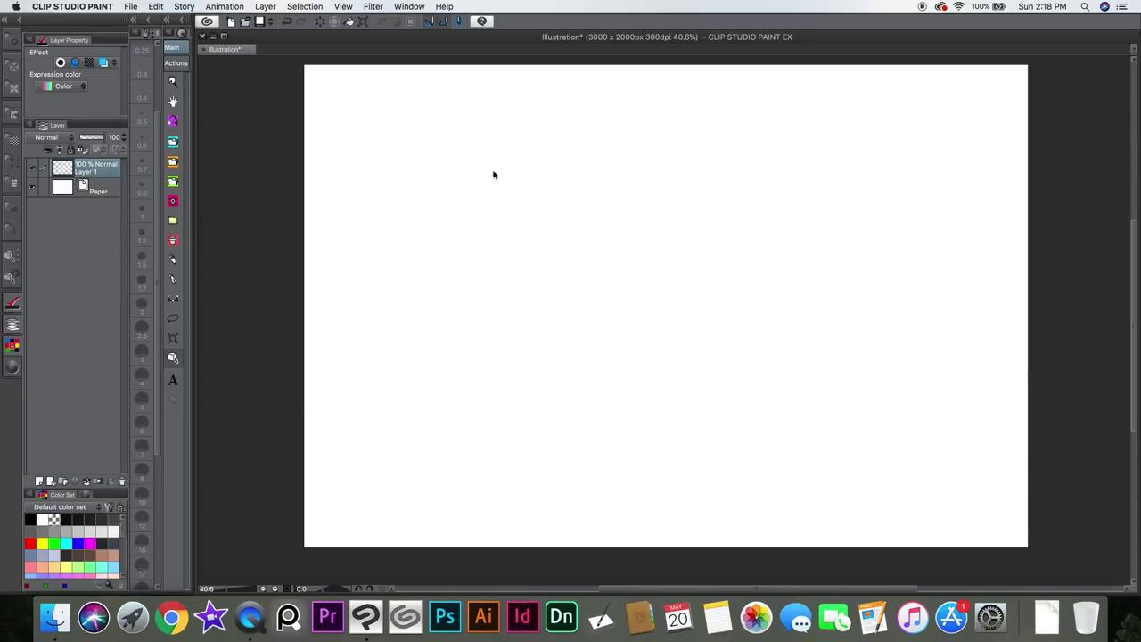
# Step: Create a perspective ruler with left and right vanishing points and move its horizon line into the upper part of the canvas
pyautogui.click(265, 6)
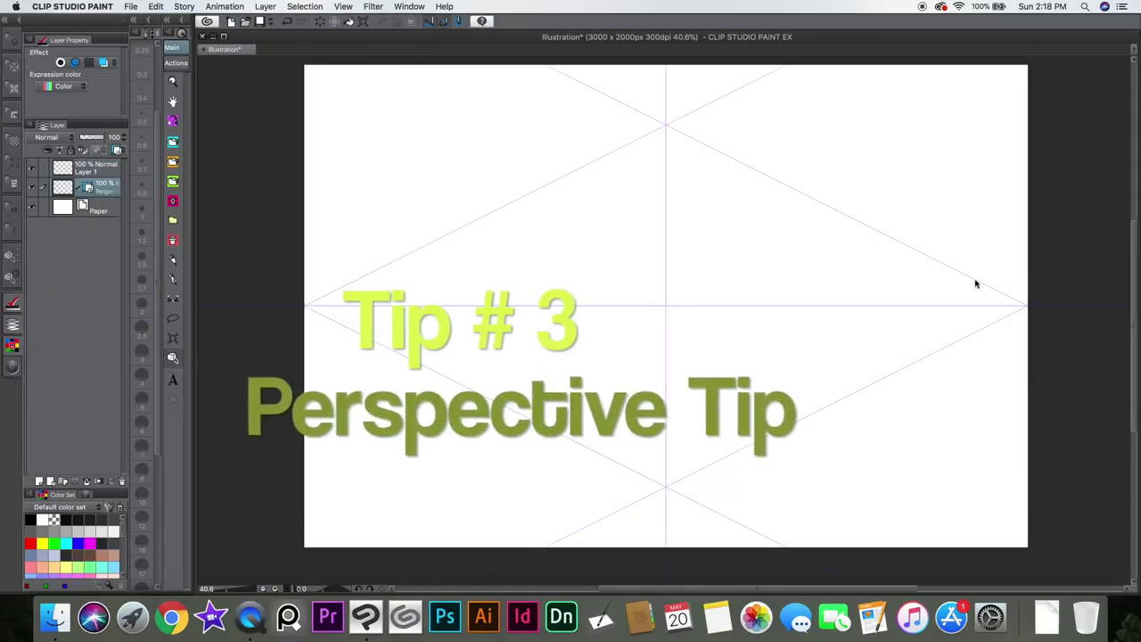
pyautogui.moveTo(668, 306); pyautogui.dragTo(649, 174)
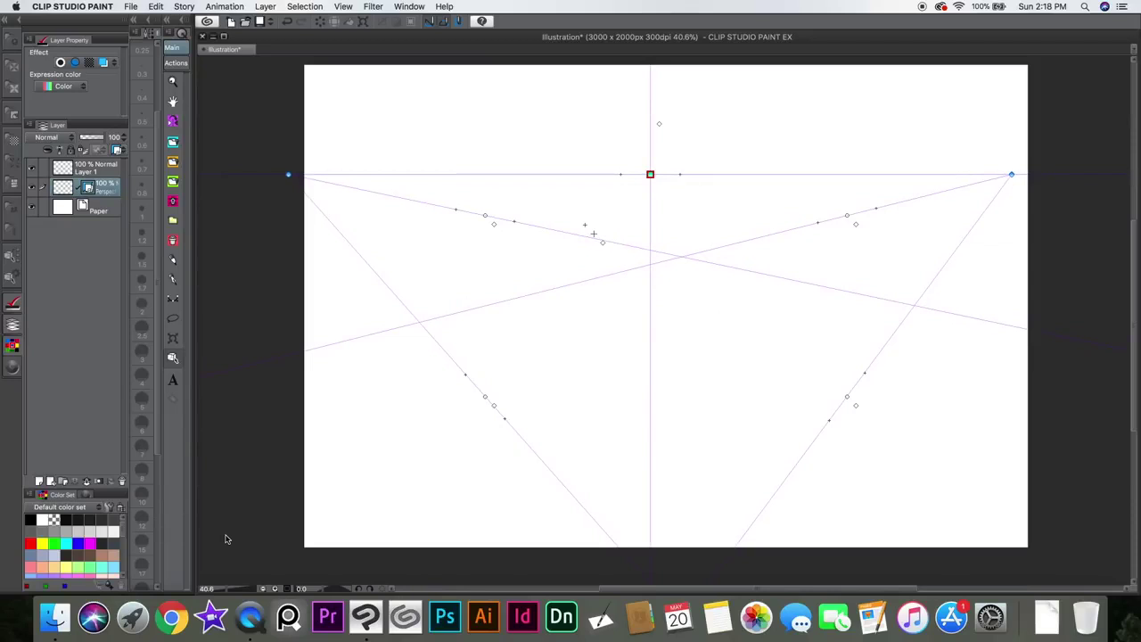
# Step: Draw a test rectangle snapped to the perspective ruler with the Rectangle figure sub tool at brush size 0.30
pyautogui.click(173, 258)
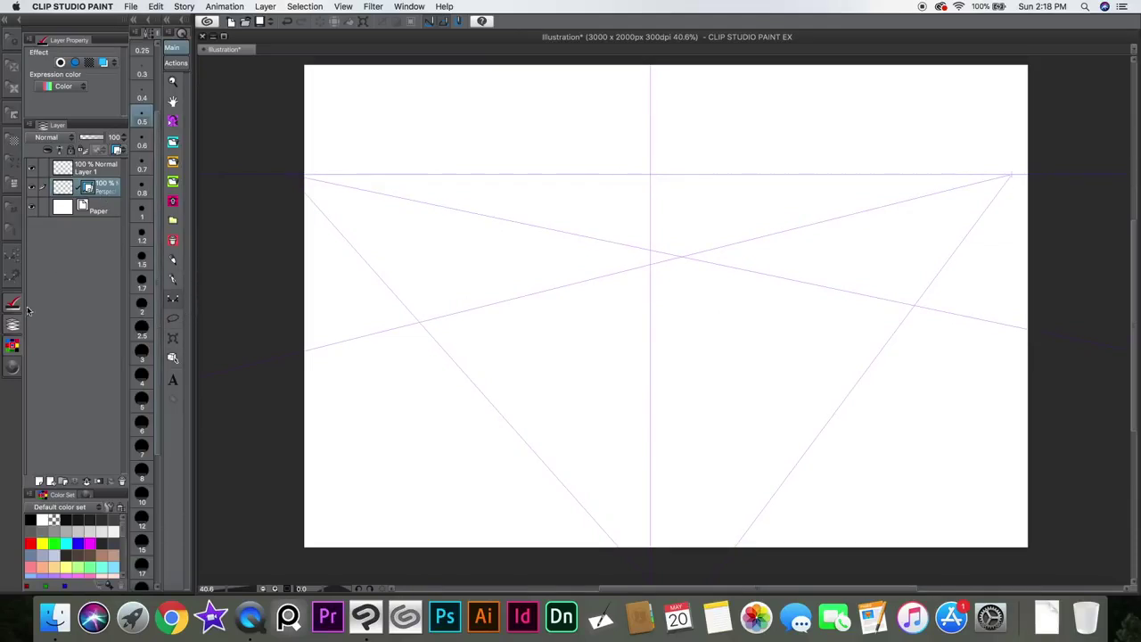
pyautogui.click(8, 269)
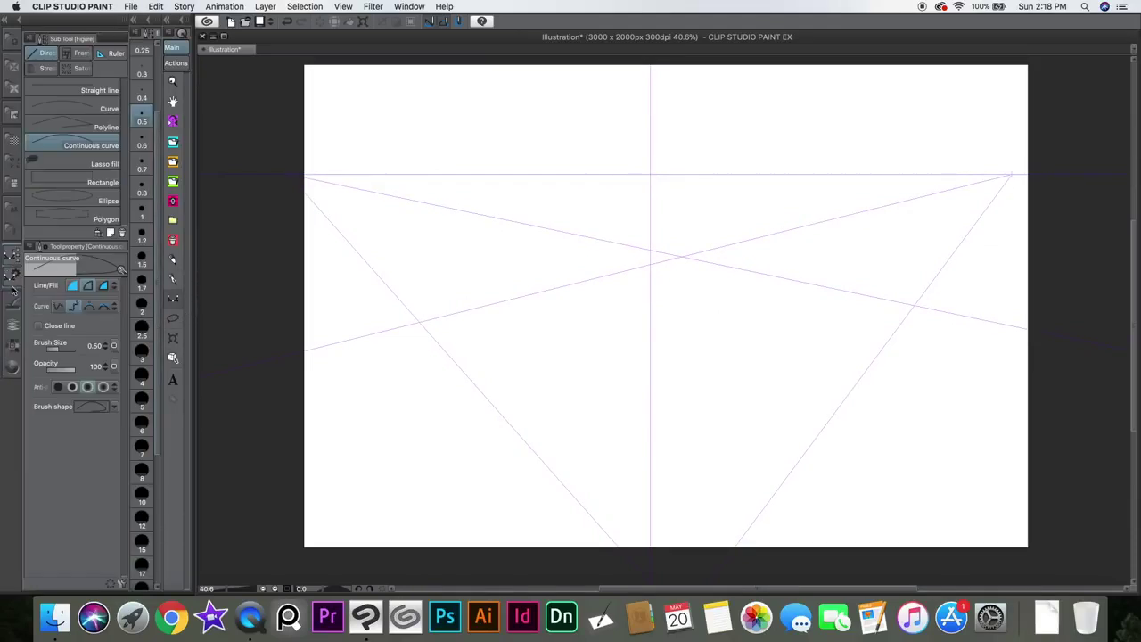
pyautogui.click(89, 181)
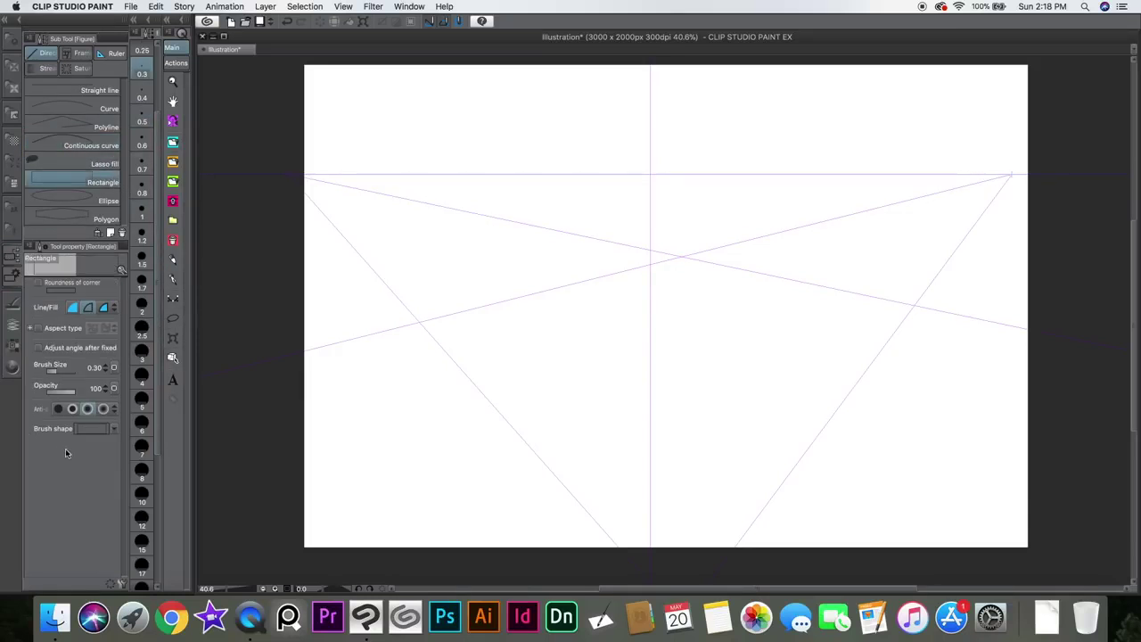
pyautogui.moveTo(495, 274)
pyautogui.mouseDown()
pyautogui.moveTo(505, 318)
pyautogui.moveTo(674, 222)
pyautogui.moveTo(850, 179)
pyautogui.moveTo(850, 159)
pyautogui.moveTo(784, 306)
pyautogui.moveTo(784, 329)
pyautogui.moveTo(837, 254)
pyautogui.moveTo(826, 333)
pyautogui.moveTo(879, 204)
pyautogui.moveTo(775, 265)
pyautogui.moveTo(840, 213)
pyautogui.moveTo(840, 151)
pyautogui.mouseUp()
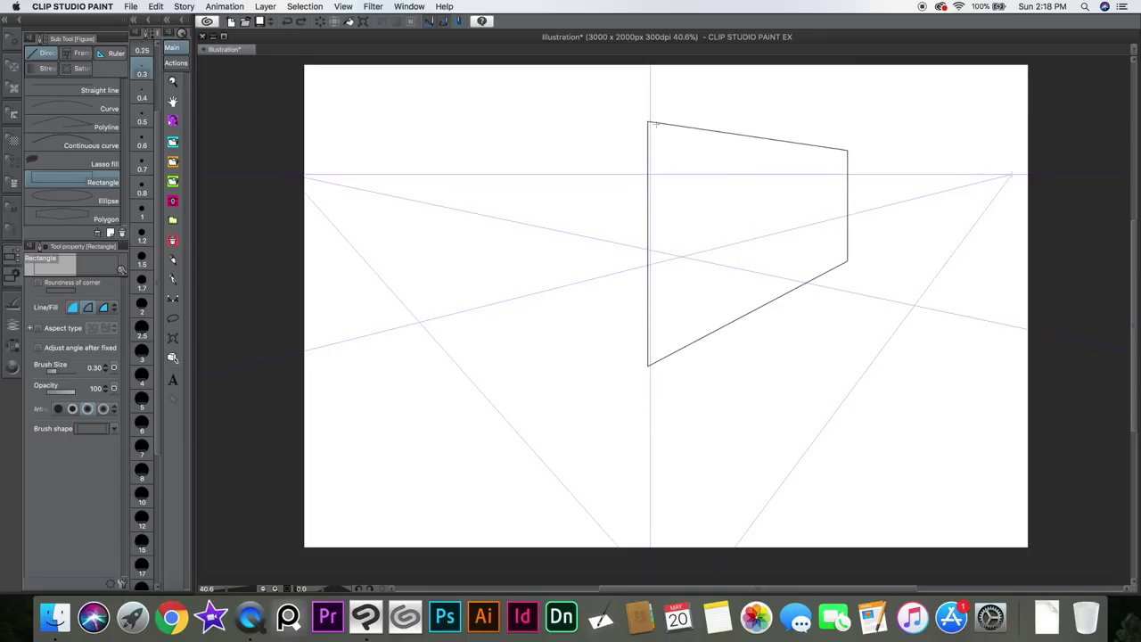
# Step: Try more perspective-snapped rectangles on and beside the vertical guide's right side, undoing them
pyautogui.moveTo(780, 499)
pyautogui.mouseDown()
pyautogui.moveTo(738, 493)
pyautogui.moveTo(762, 484)
pyautogui.mouseUp()
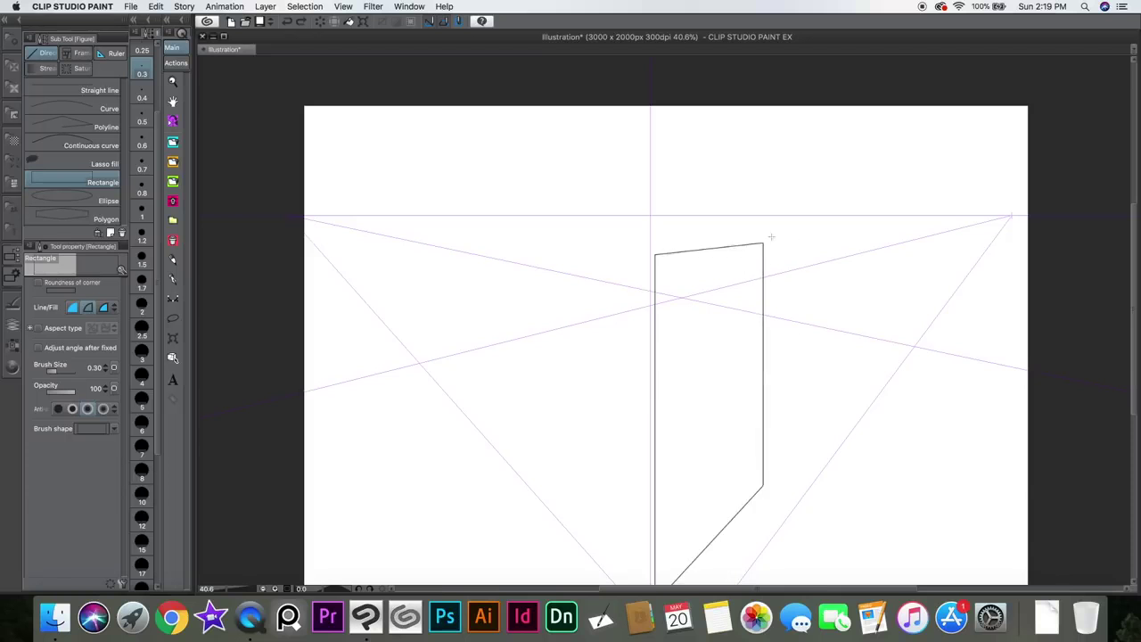
pyautogui.moveTo(651, 372); pyautogui.dragTo(925, 272)
pyautogui.moveTo(806, 334); pyautogui.dragTo(678, 418)
pyautogui.press('super+z')
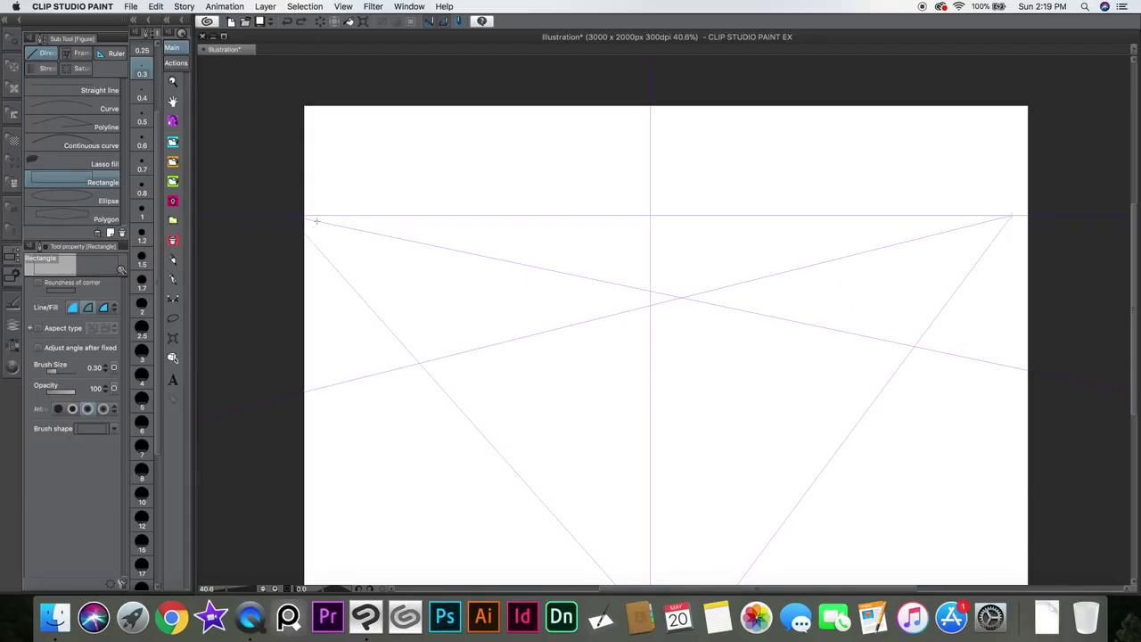
# Step: Try three rectangles between the left vanishing point and the vertical guide, undoing each one
pyautogui.moveTo(533, 393); pyautogui.dragTo(384, 212)
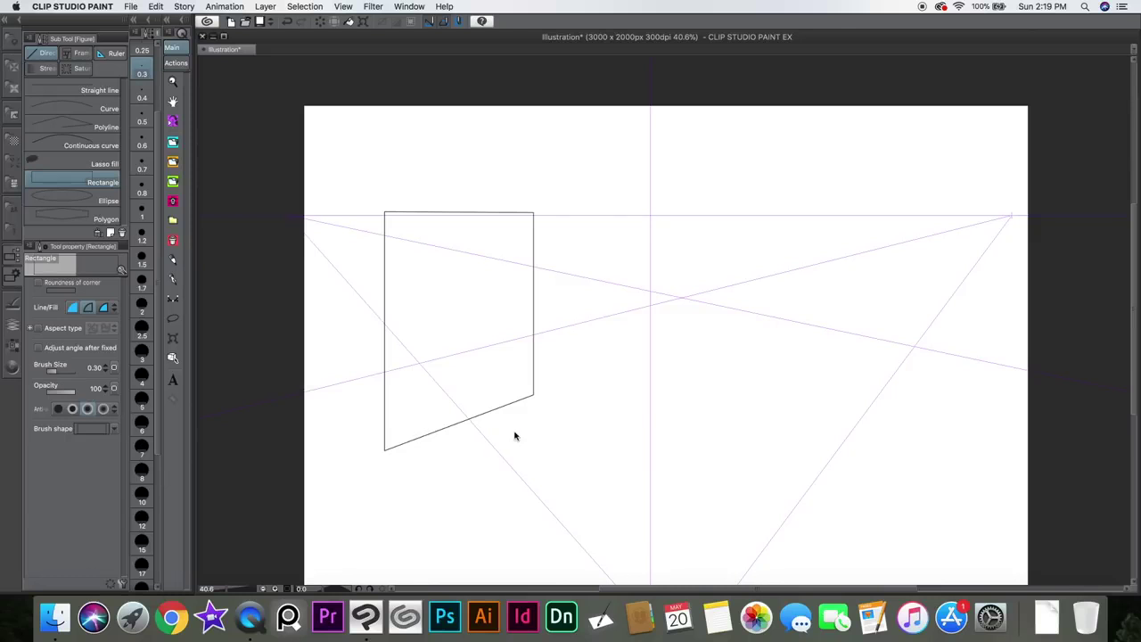
pyautogui.press('super+z')
pyautogui.moveTo(574, 406); pyautogui.dragTo(401, 221)
pyautogui.press('super+z')
pyautogui.moveTo(623, 346); pyautogui.dragTo(467, 221)
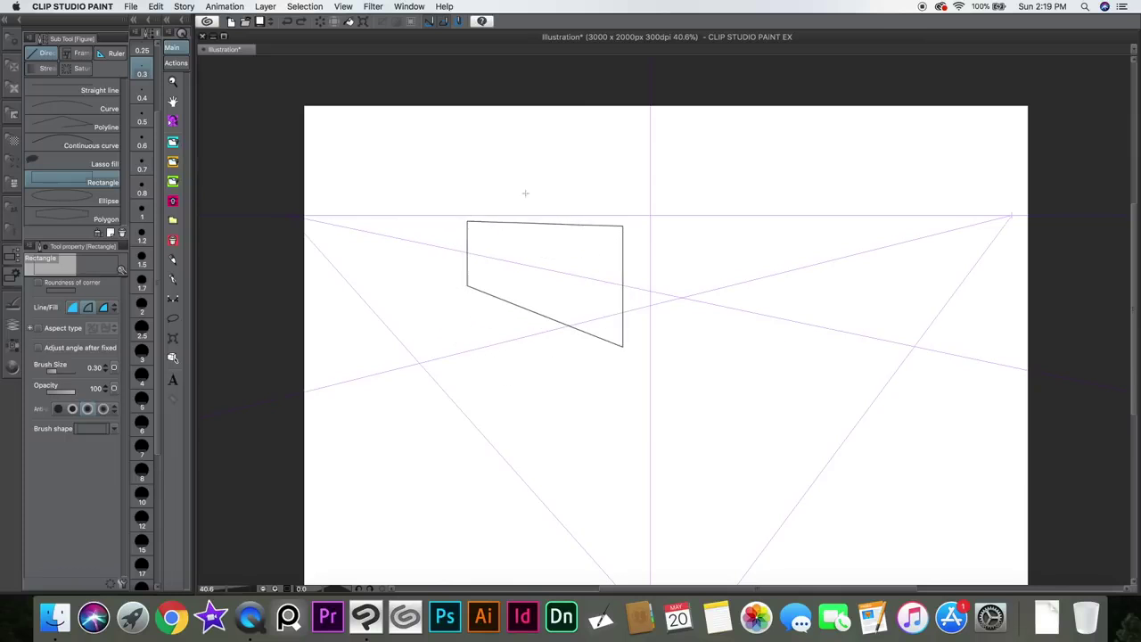
pyautogui.press('super+z')
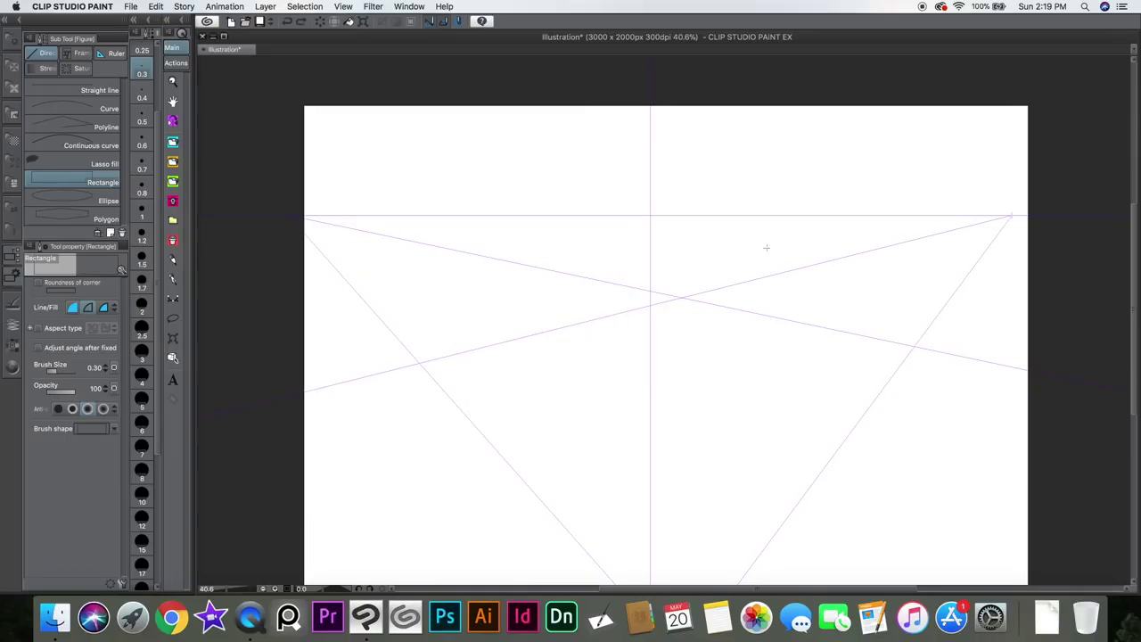
# Step: Turn off snapping to the left vanishing point's guides and try a rectangle beside the vertical guide
pyautogui.press('o')
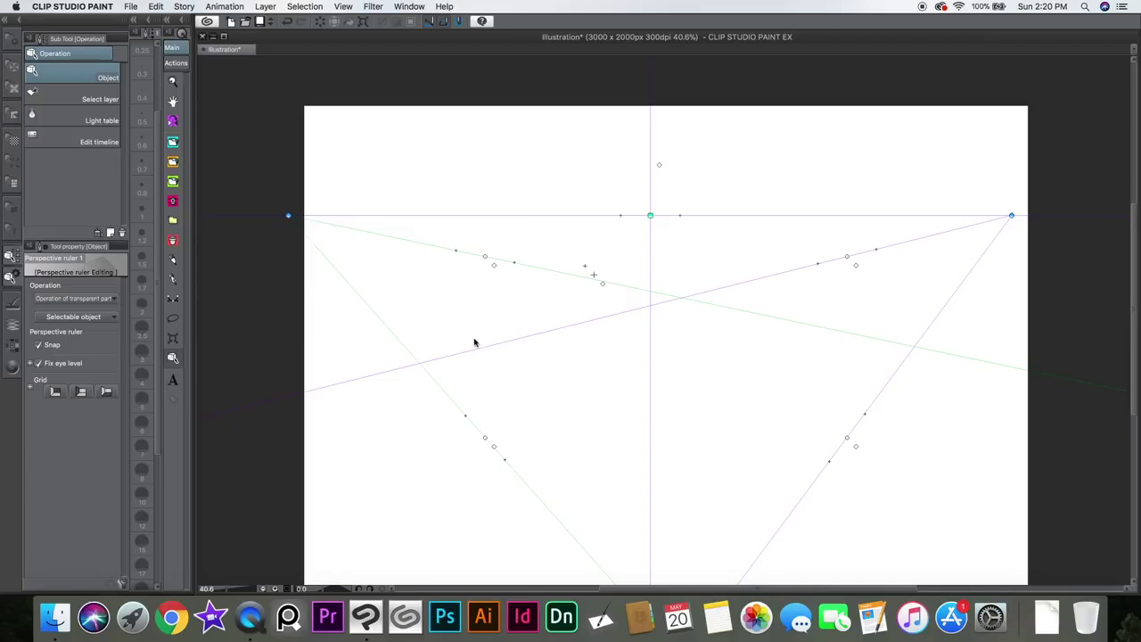
pyautogui.press('u')
pyautogui.moveTo(660, 381); pyautogui.dragTo(777, 227)
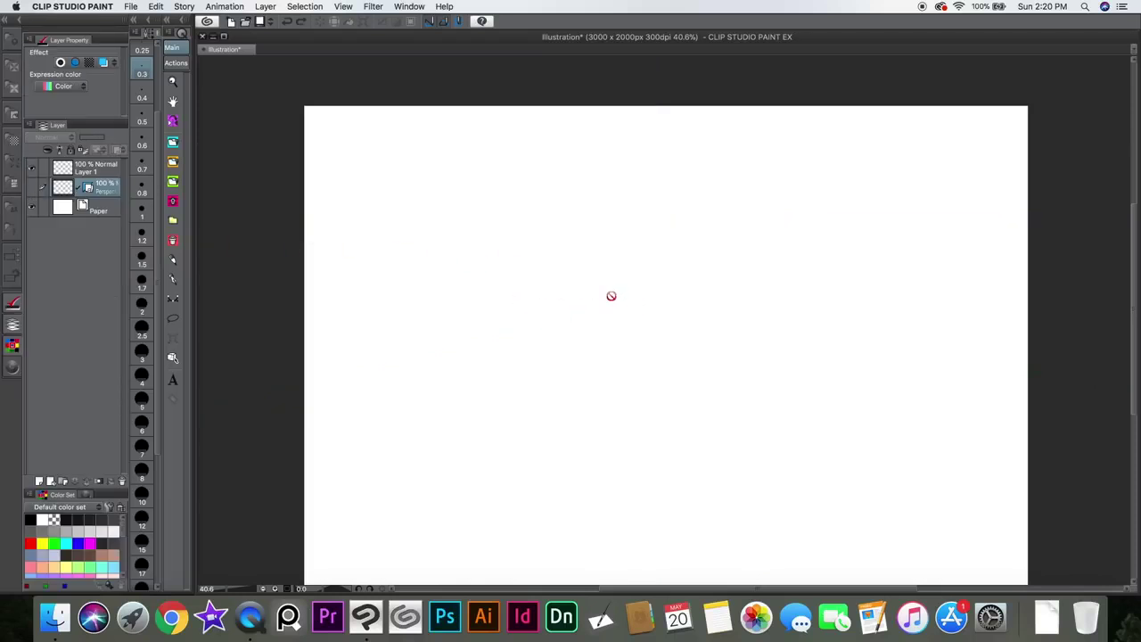
# Step: Try plain squares on Layer 1 with the perspective ruler hidden and the Rectangle's aspect type fixed at W 1.0, H 1.0
pyautogui.click(111, 171)
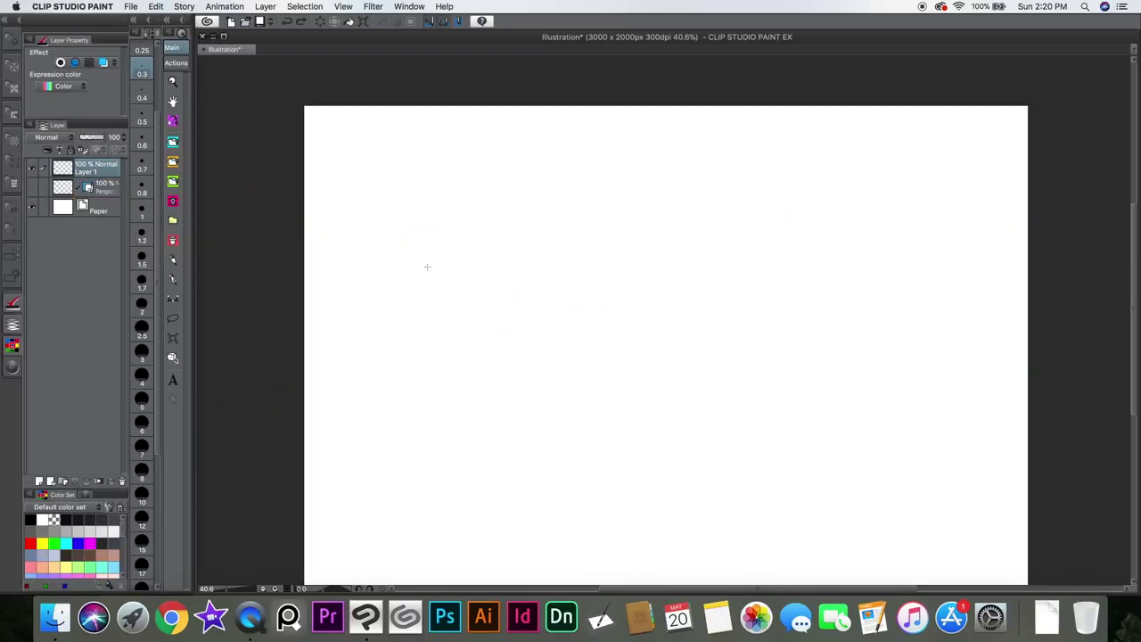
pyautogui.moveTo(666, 297); pyautogui.dragTo(611, 433)
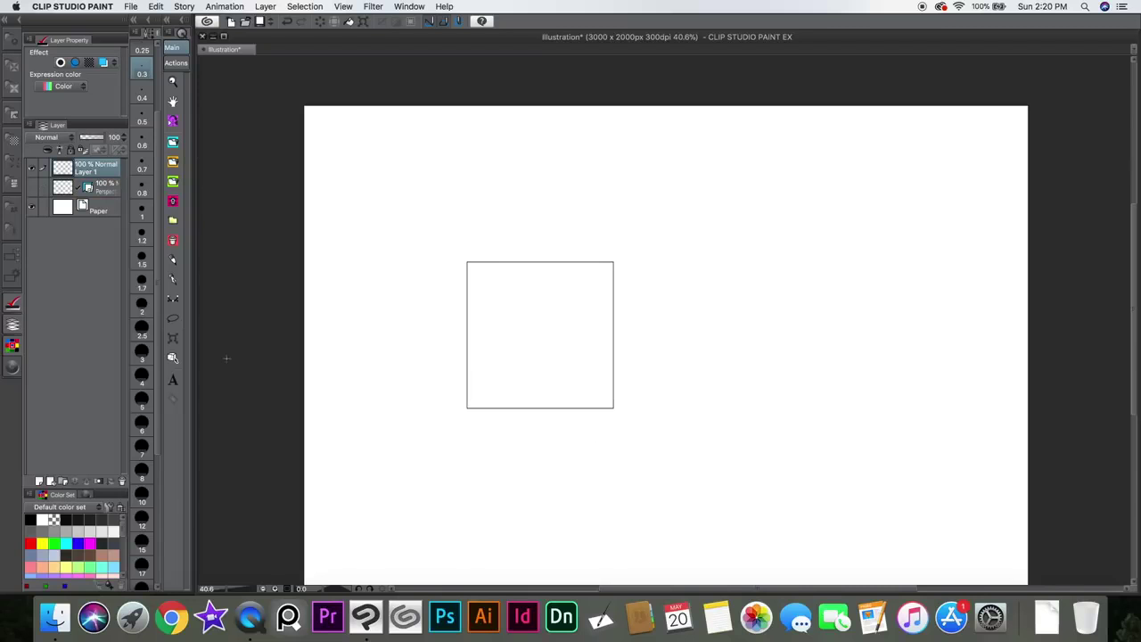
pyautogui.click(12, 272)
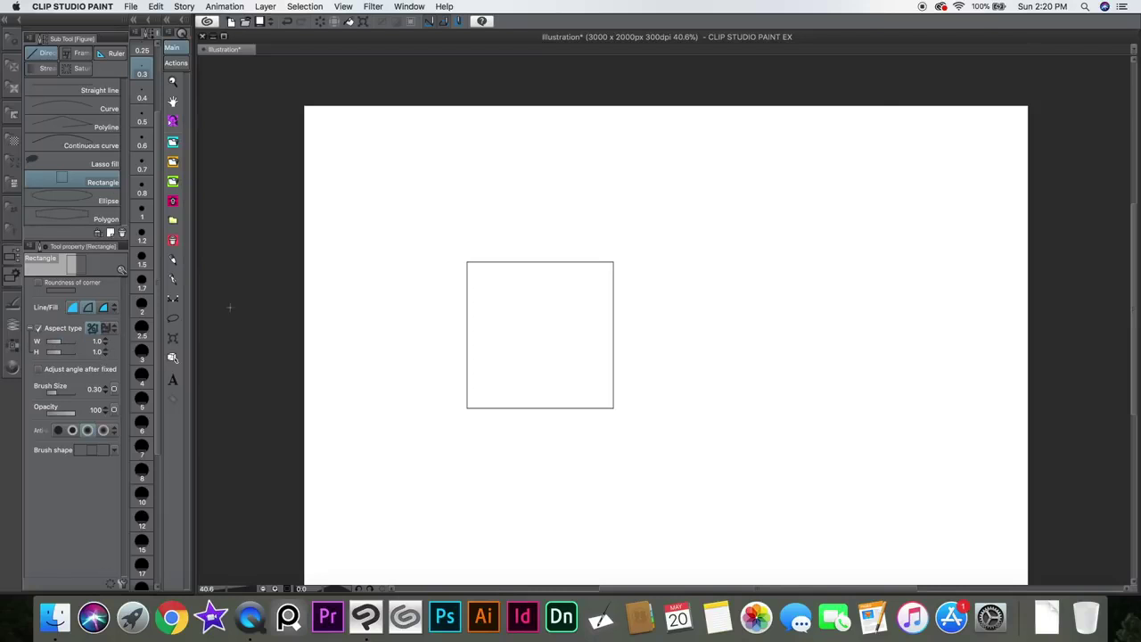
pyautogui.moveTo(685, 231); pyautogui.dragTo(892, 384)
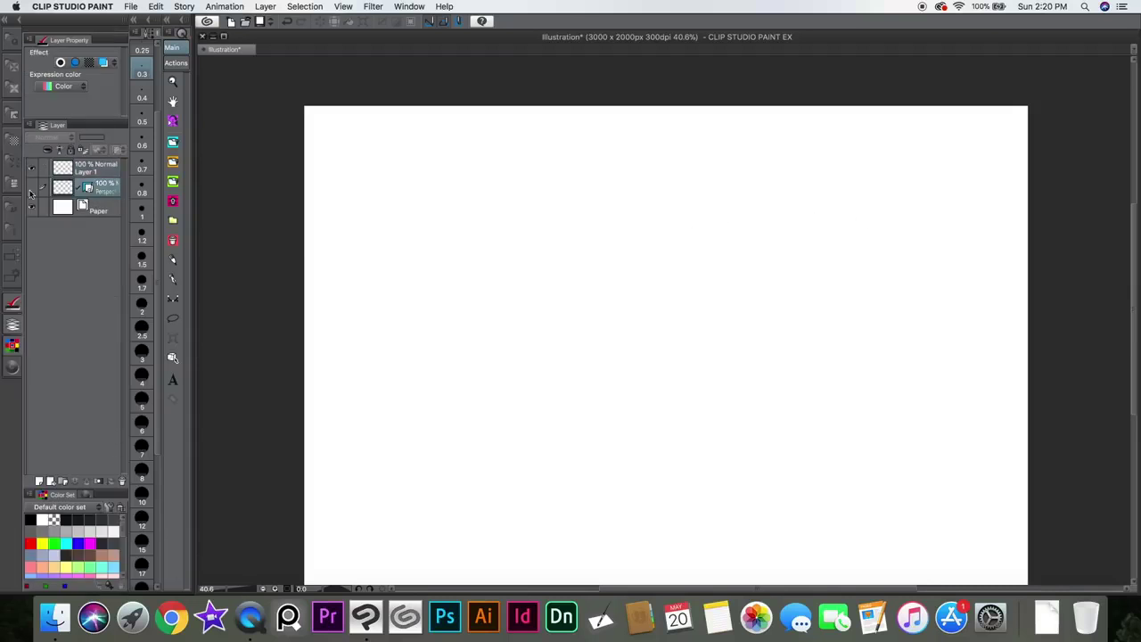
# Step: Show the perspective ruler layer and draw a fixed-aspect square in perspective starting from the vertical guide toward the right vanishing point
pyautogui.click(32, 190)
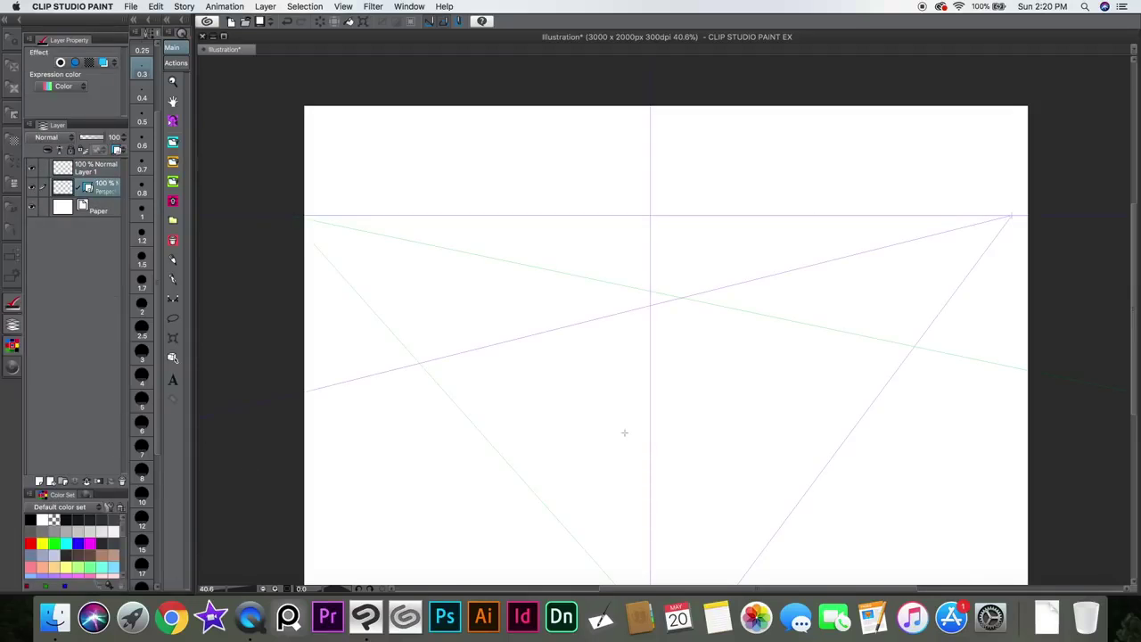
pyautogui.moveTo(652, 427); pyautogui.dragTo(775, 287)
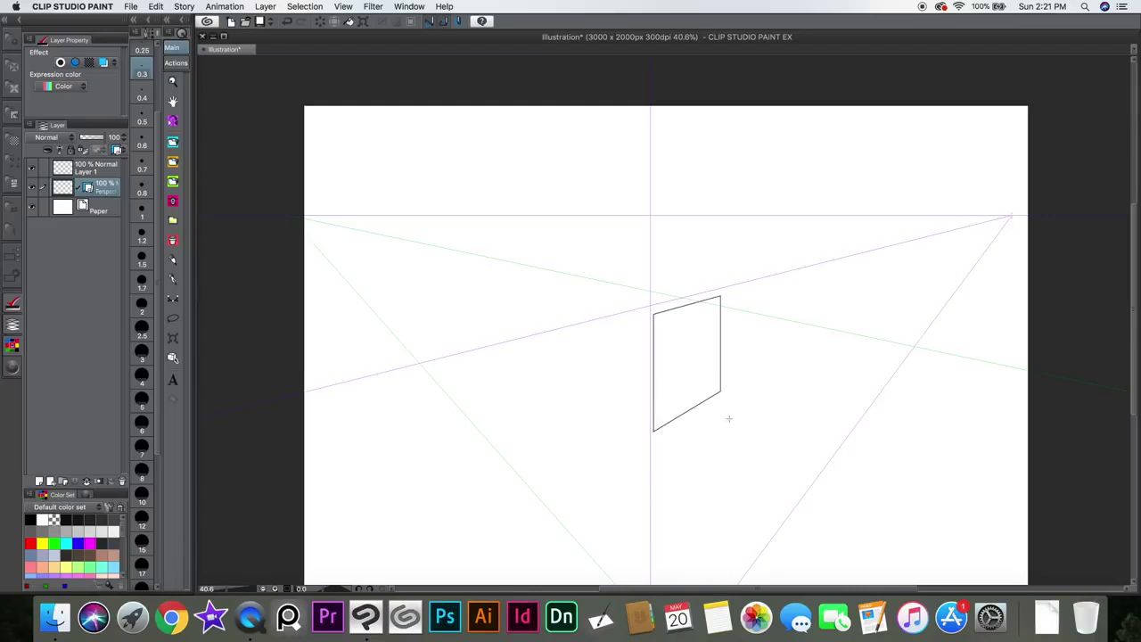
# Step: Turn the left vanishing point's snapping back on, try a square left of the vertical guide, and undo it
pyautogui.press('o')
pyautogui.press('u')
pyautogui.moveTo(652, 313)
pyautogui.mouseDown()
pyautogui.moveTo(546, 486)
pyautogui.moveTo(560, 477)
pyautogui.mouseUp()
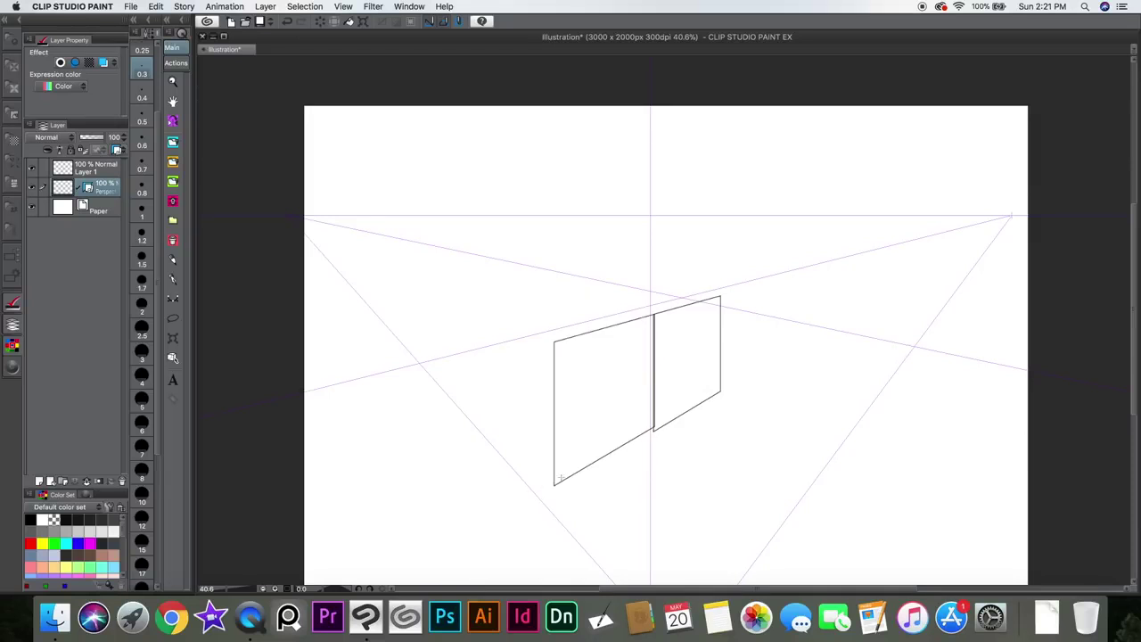
pyautogui.press('super+z')
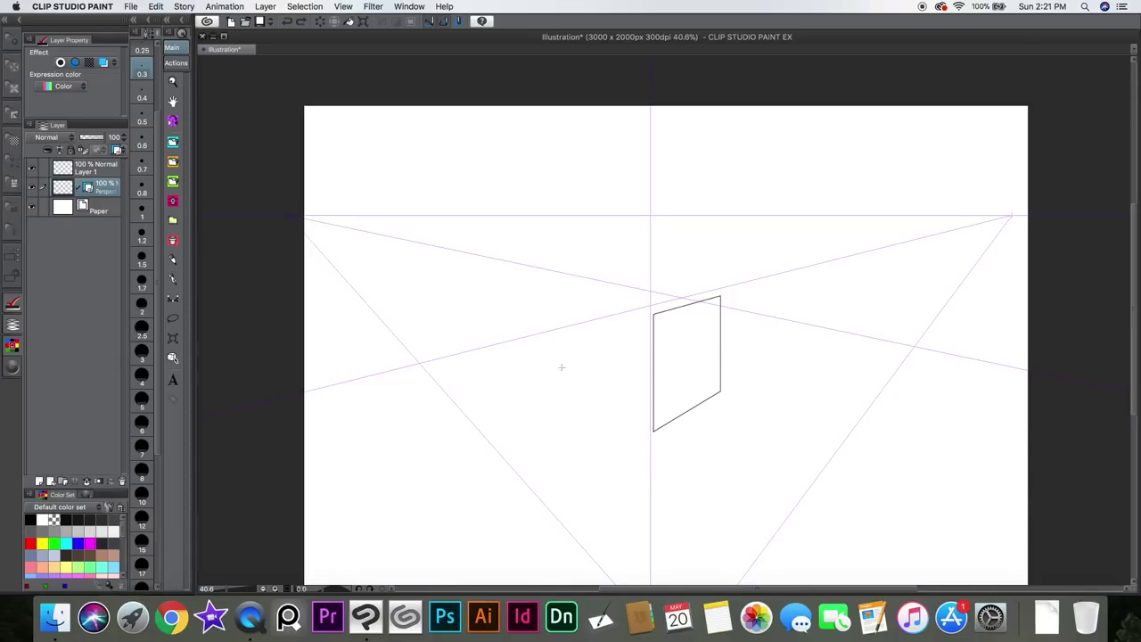
# Step: Turn off snapping to the right vanishing point and draw the box's left face adjoining the existing right face
pyautogui.click(753, 279)
pyautogui.press('p')
pyautogui.moveTo(653, 317)
pyautogui.mouseDown()
pyautogui.moveTo(609, 313)
pyautogui.moveTo(507, 422)
pyautogui.moveTo(587, 403)
pyautogui.mouseUp()
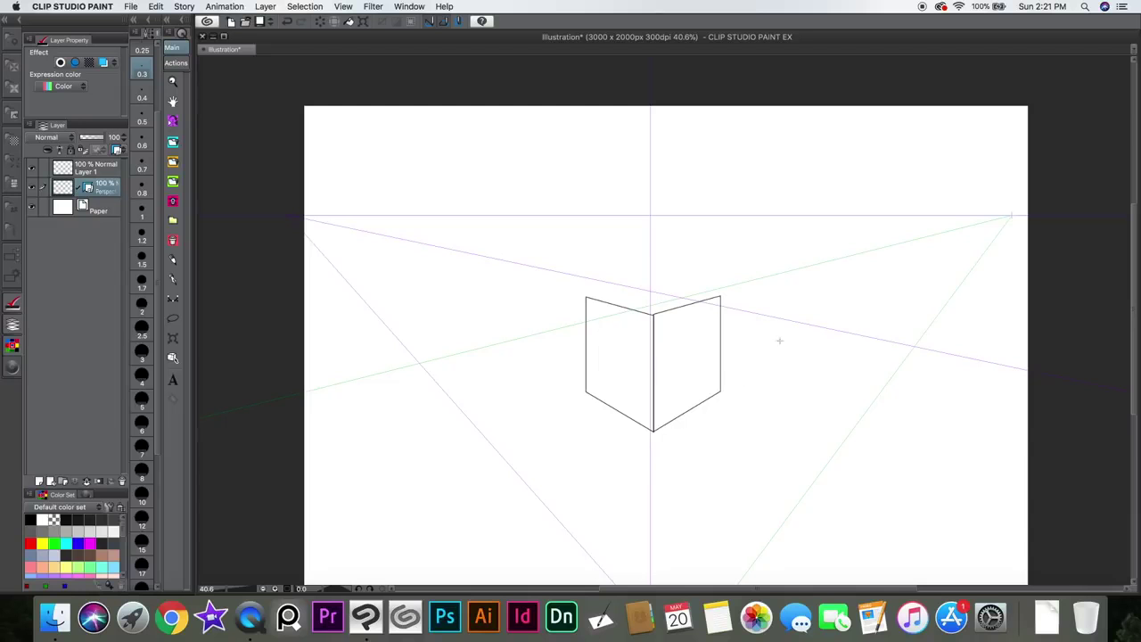
pyautogui.press('p')
pyautogui.keyDown('shift'); pyautogui.click(719, 390); pyautogui.keyUp('shift')
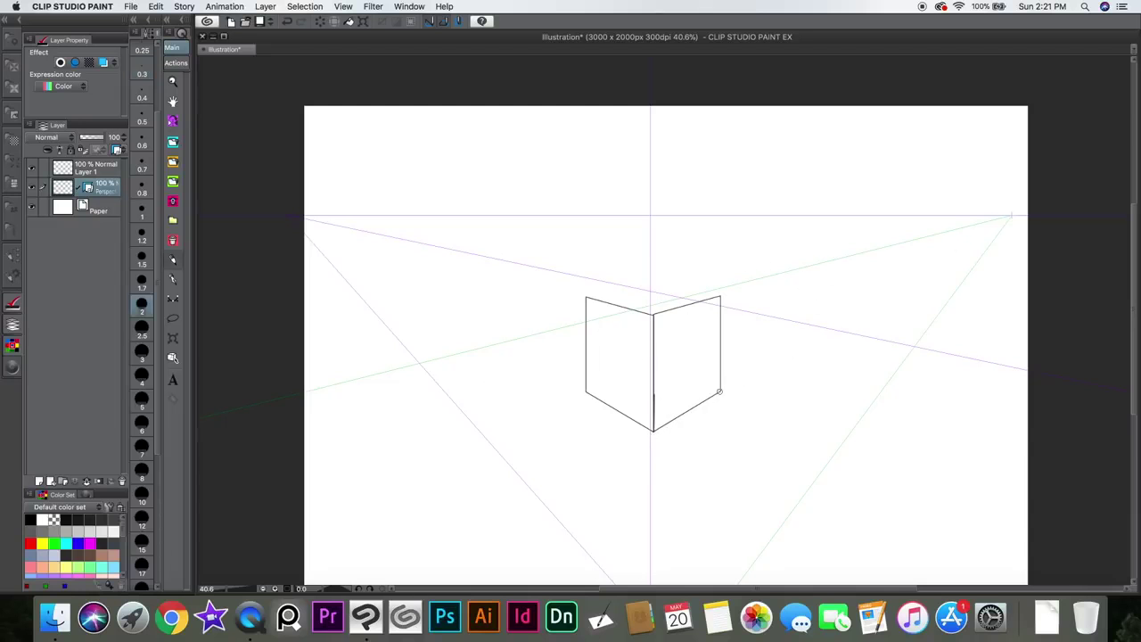
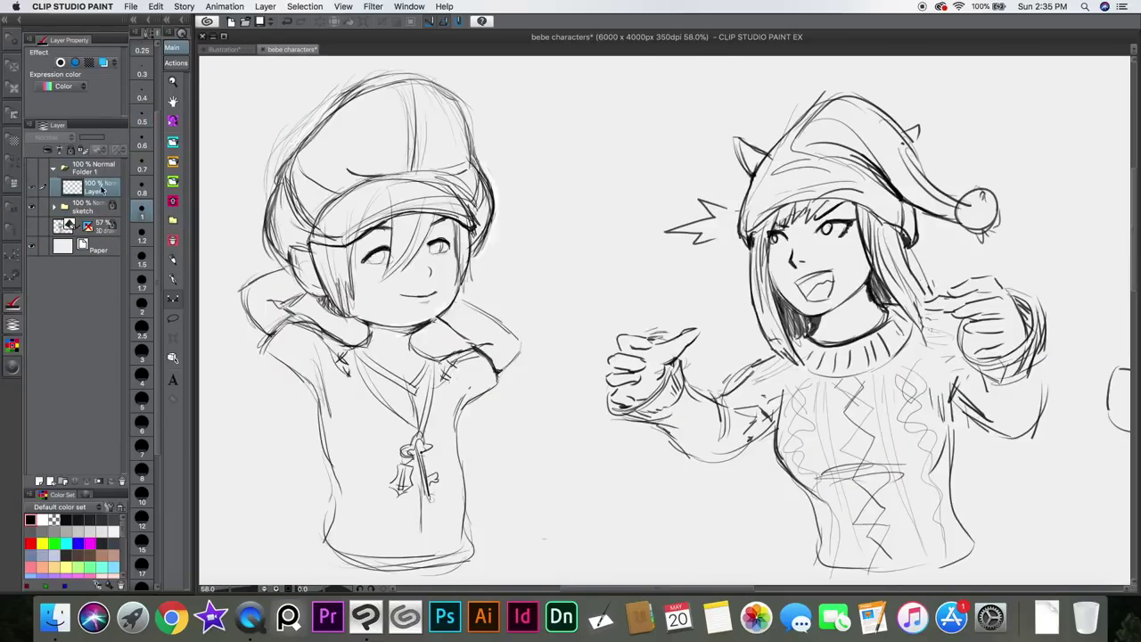
# Step: Replace Layer 1 in the bebe characters file with a new vector layer above Folder 1
pyautogui.moveTo(97, 168); pyautogui.dragTo(109, 166)
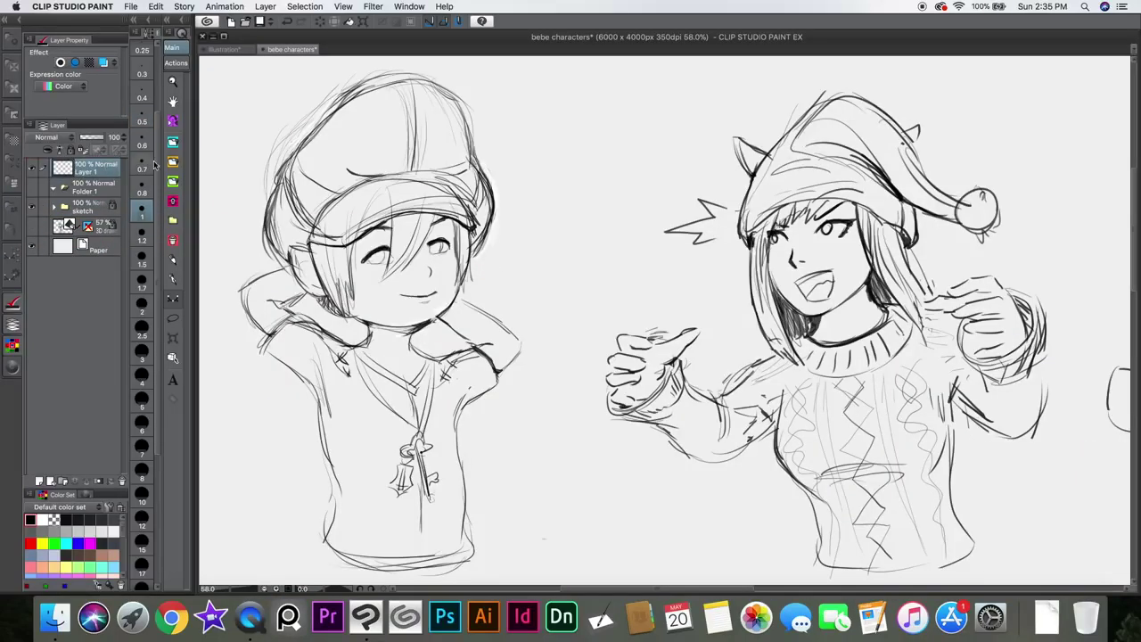
pyautogui.click(50, 481)
pyautogui.click(107, 192)
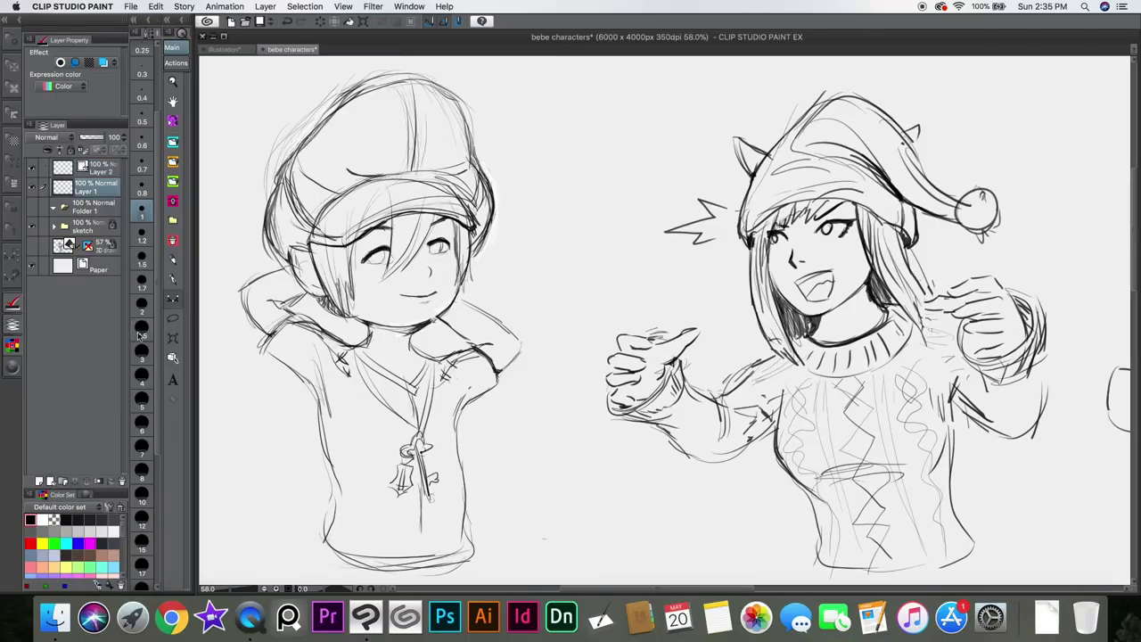
pyautogui.click(123, 482)
pyautogui.click(105, 175)
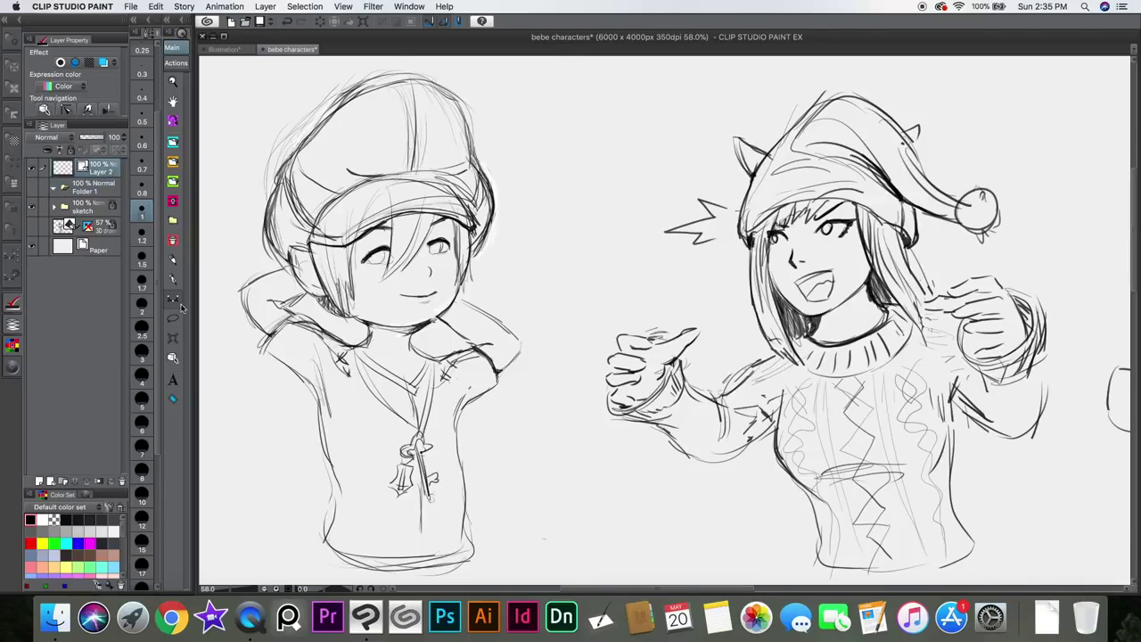
# Step: Ink the capped character's right-hand raised arm and the upper side of the torso with a thick black line
pyautogui.scroll(1, 424, 236)
pyautogui.moveTo(457, 298); pyautogui.dragTo(500, 319)
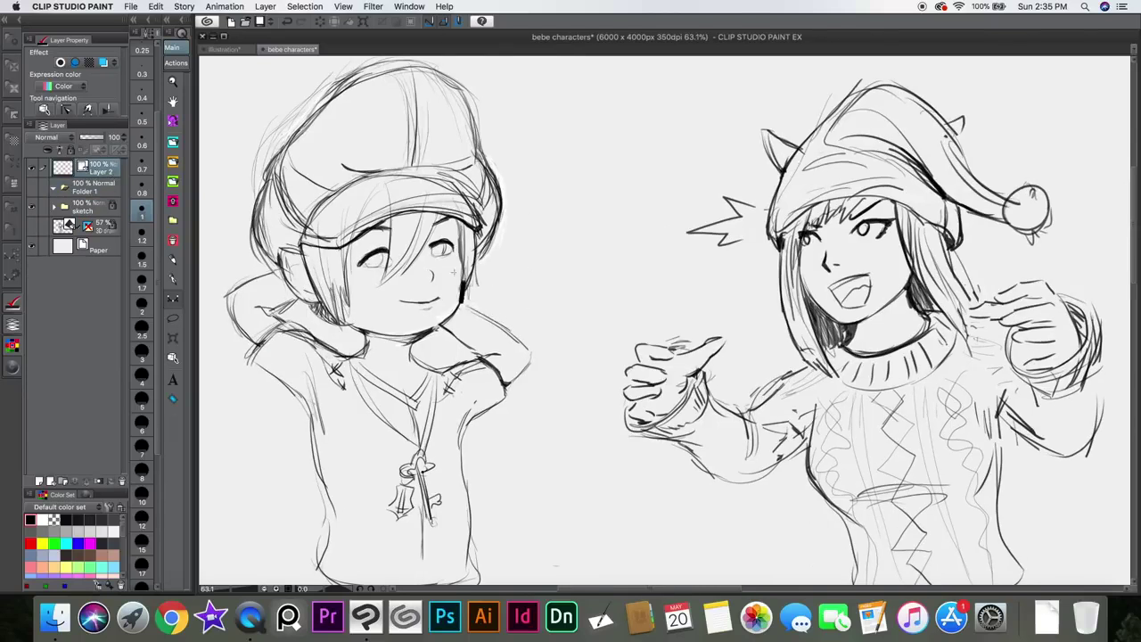
pyautogui.moveTo(462, 301); pyautogui.dragTo(530, 348)
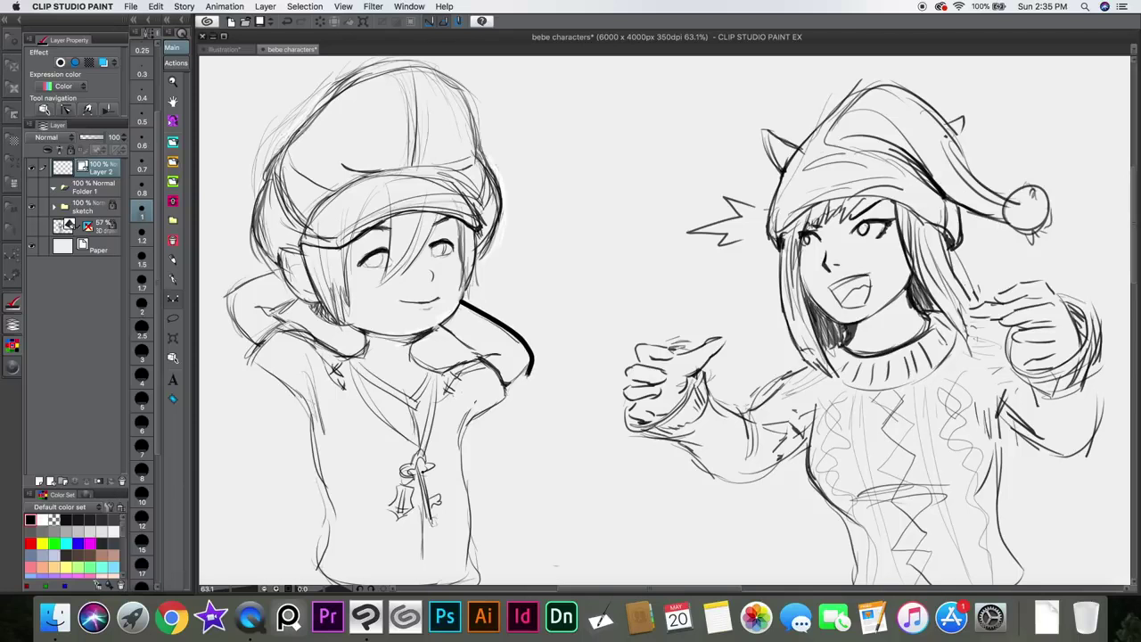
pyautogui.moveTo(531, 361)
pyautogui.mouseDown()
pyautogui.moveTo(456, 450)
pyautogui.moveTo(476, 526)
pyautogui.mouseUp()
pyautogui.moveTo(460, 450)
pyautogui.mouseDown()
pyautogui.moveTo(481, 522)
pyautogui.moveTo(515, 500)
pyautogui.mouseUp()
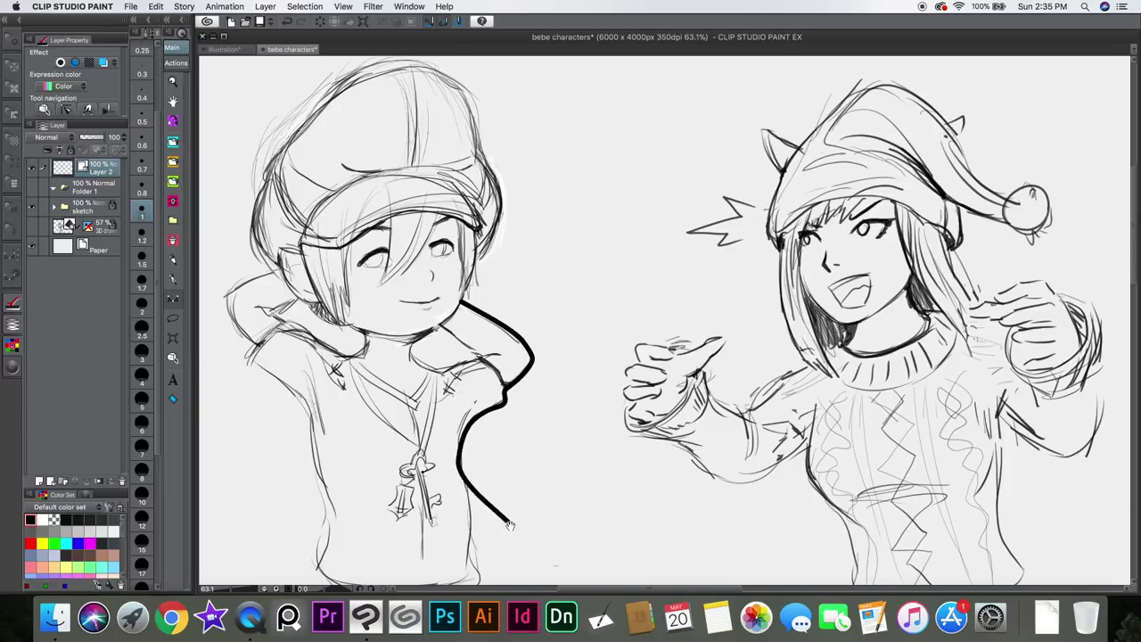
# Step: Undo the stray side stroke and ink the torso's right edge down and around the shirt hem
pyautogui.scroll(-5, 664, 321)
pyautogui.press('super+z')
pyautogui.moveTo(488, 267)
pyautogui.mouseDown()
pyautogui.moveTo(489, 436)
pyautogui.moveTo(447, 426)
pyautogui.moveTo(432, 442)
pyautogui.moveTo(381, 435)
pyautogui.moveTo(377, 383)
pyautogui.mouseUp()
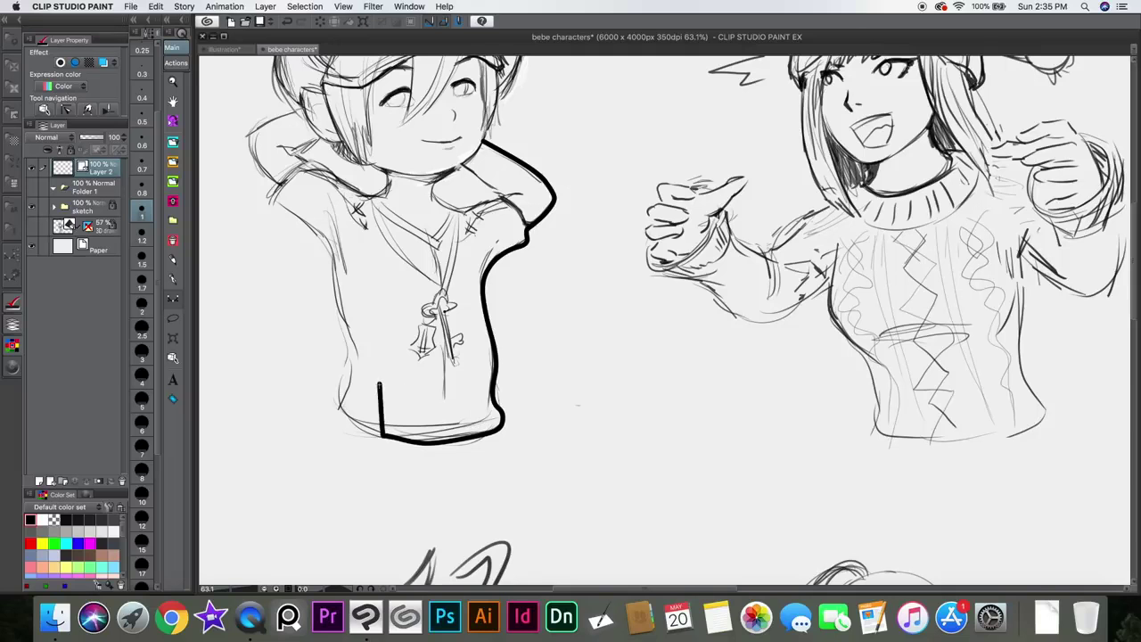
# Step: Undo the stray vertical hem stroke and try several strokes for the hem's left corner, undoing each one
pyautogui.hotkey('ctrl', 'z')
pyautogui.moveTo(382, 435); pyautogui.dragTo(387, 449)
pyautogui.hotkey('ctrl', 'z')
pyautogui.moveTo(383, 436); pyautogui.dragTo(341, 431)
pyautogui.hotkey('ctrl', 'z')
pyautogui.moveTo(321, 389)
pyautogui.mouseDown()
pyautogui.moveTo(374, 435)
pyautogui.moveTo(314, 433)
pyautogui.mouseUp()
pyautogui.hotkey('ctrl', 'z')
pyautogui.hotkey('ctrl', 'z')
pyautogui.moveTo(383, 436); pyautogui.dragTo(340, 405)
pyautogui.hotkey('ctrl', 'z')
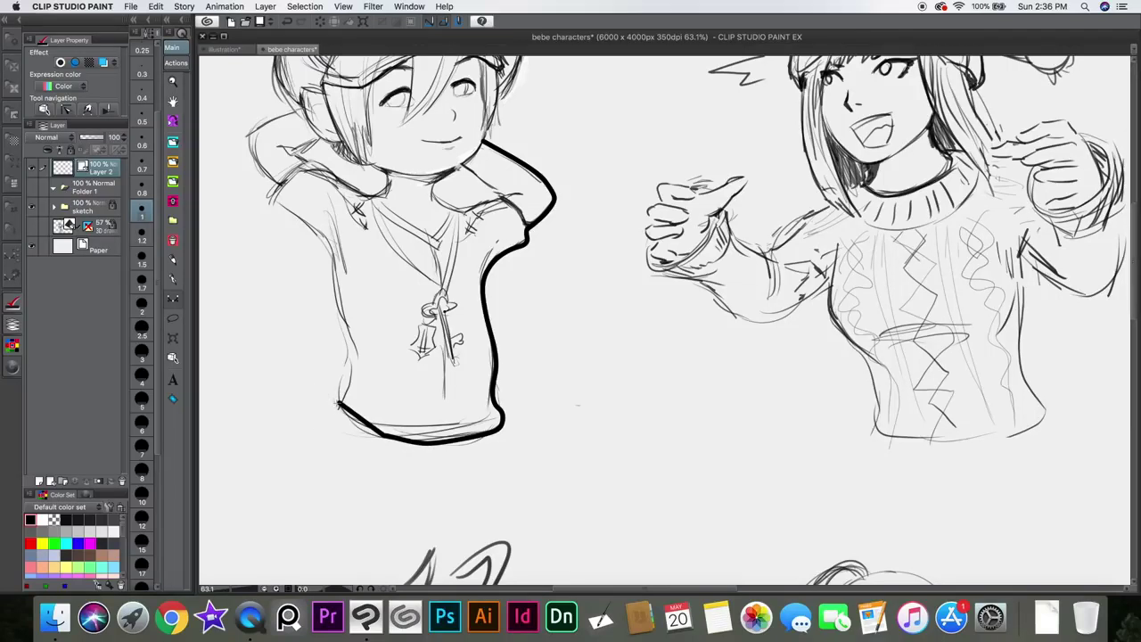
# Step: Try inking the hem's left corner and the torso's left side with several strokes, undoing them
pyautogui.moveTo(384, 436); pyautogui.dragTo(341, 425)
pyautogui.hotkey('ctrl', 'z')
pyautogui.moveTo(339, 415)
pyautogui.mouseDown()
pyautogui.moveTo(361, 376)
pyautogui.moveTo(352, 327)
pyautogui.mouseUp()
pyautogui.hotkey('ctrl', 'z')
pyautogui.moveTo(346, 419)
pyautogui.mouseDown()
pyautogui.moveTo(350, 339)
pyautogui.moveTo(328, 264)
pyautogui.moveTo(335, 251)
pyautogui.mouseUp()
pyautogui.hotkey('ctrl', 'z')
pyautogui.hotkey('ctrl', 'z')
pyautogui.hotkey('ctrl', 'z')
pyautogui.moveTo(335, 292); pyautogui.dragTo(333, 281)
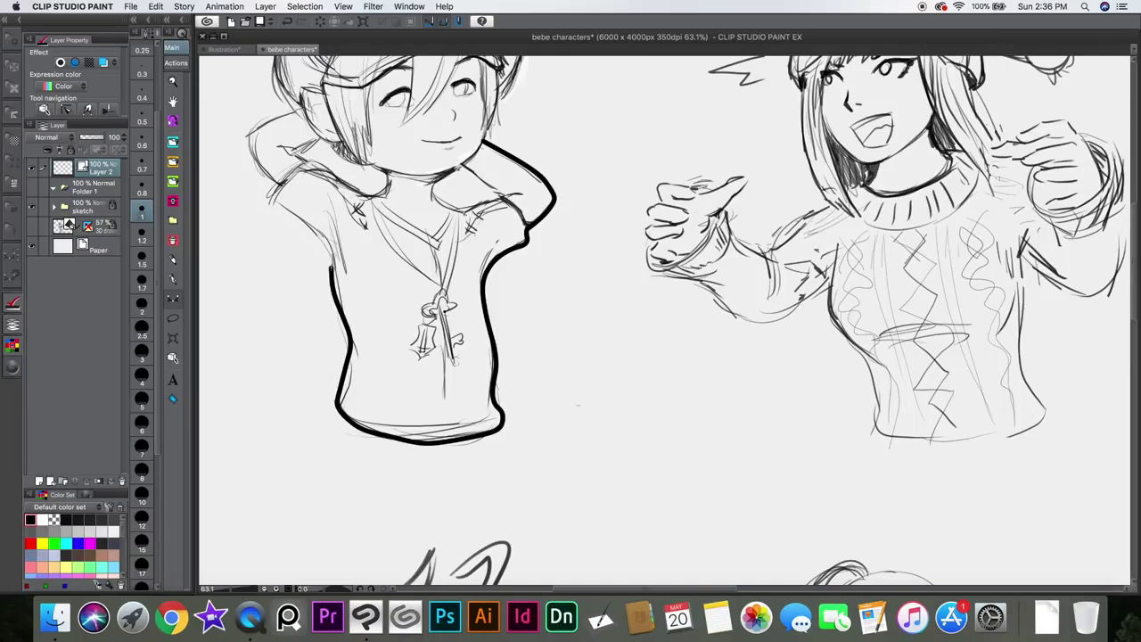
pyautogui.hotkey('ctrl', 'z')
pyautogui.hotkey('ctrl', 'z')
pyautogui.hotkey('ctrl', 'z')
pyautogui.hotkey('ctrl', 'z')
# Step: Ink the torso's left side and the outer edge of the left raised elbow, redoing the elbow stroke
pyautogui.moveTo(266, 187); pyautogui.dragTo(342, 419)
pyautogui.moveTo(246, 133); pyautogui.dragTo(270, 180)
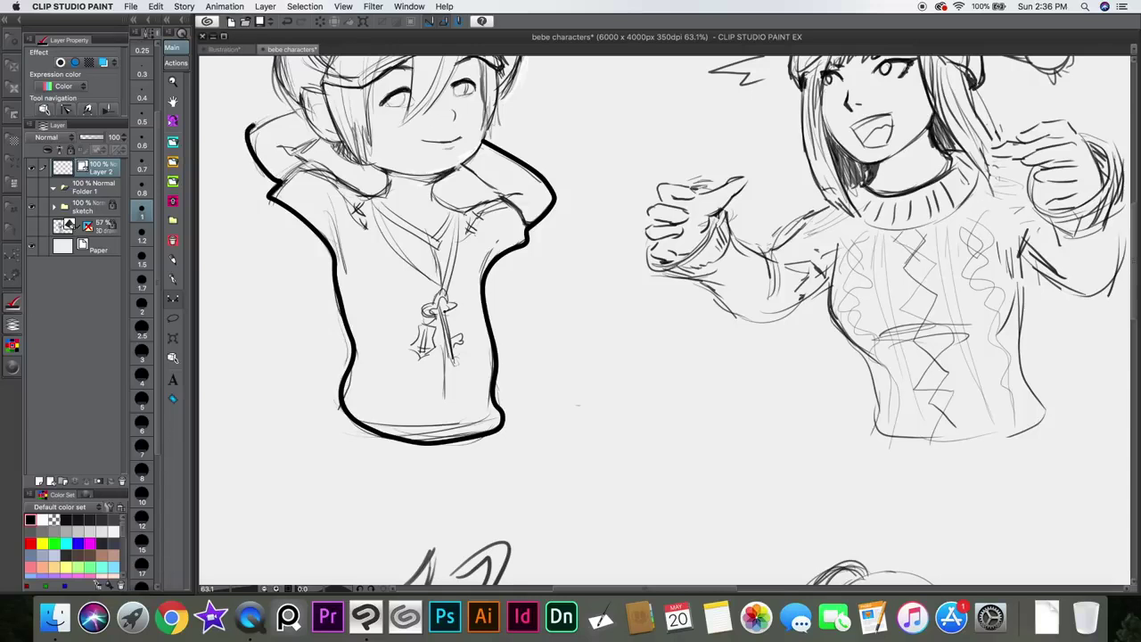
pyautogui.moveTo(247, 134); pyautogui.dragTo(287, 111)
pyautogui.hotkey('ctrl', 'z')
pyautogui.hotkey('ctrl', 'z')
pyautogui.moveTo(270, 114); pyautogui.dragTo(271, 178)
pyautogui.scroll(-5, 497, 241)
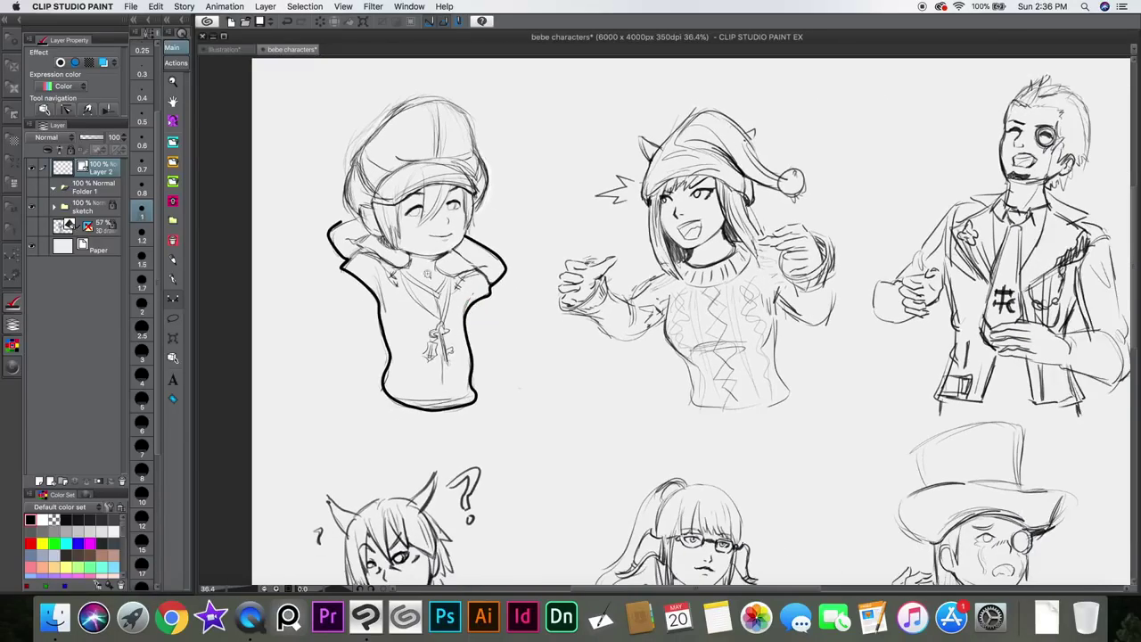
pyautogui.scroll(2, 450, 208)
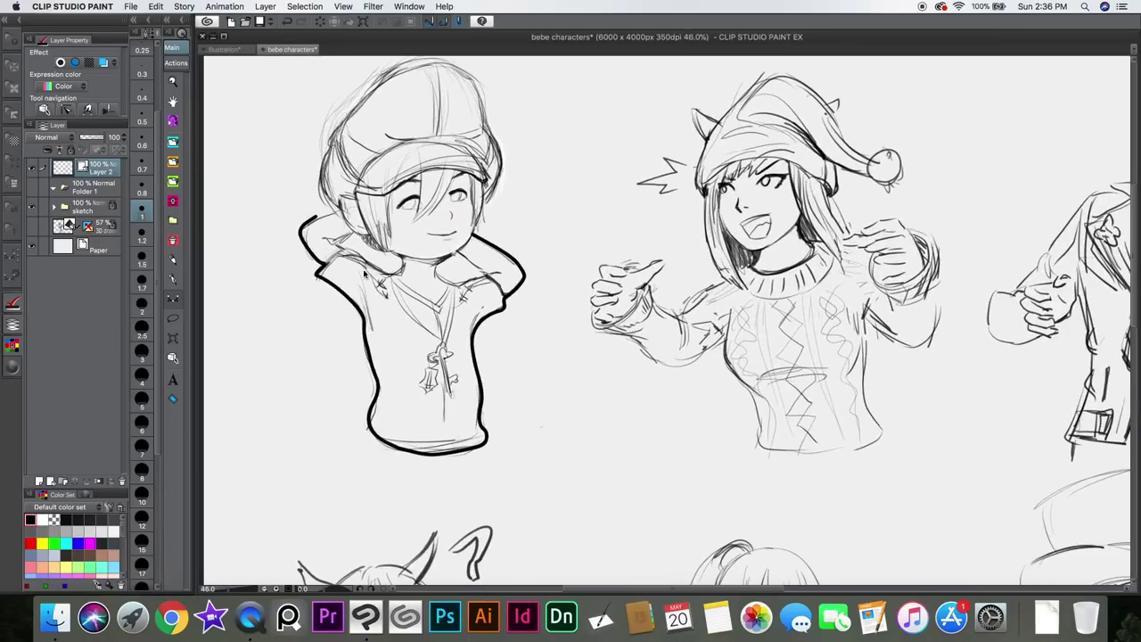
pyautogui.moveTo(505, 276); pyautogui.dragTo(497, 303)
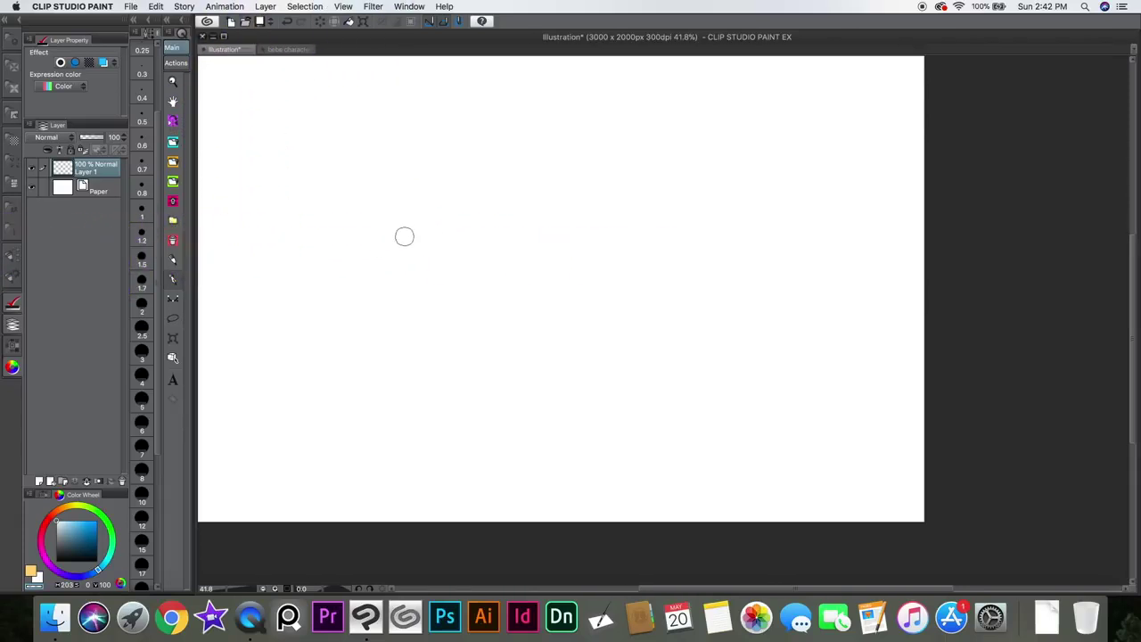
# Step: Set the drawing color to black and try short test scribbles on the blank illustration, undoing them
pyautogui.press('d')
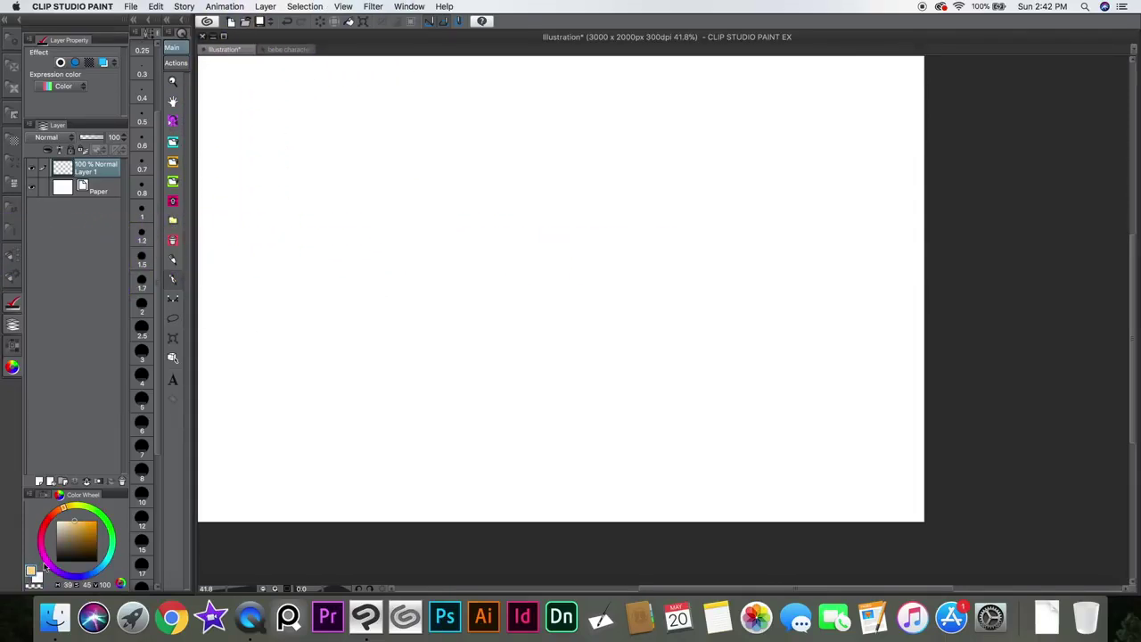
pyautogui.moveTo(446, 217)
pyautogui.mouseDown()
pyautogui.moveTo(435, 239)
pyautogui.moveTo(486, 242)
pyautogui.moveTo(573, 218)
pyautogui.moveTo(508, 272)
pyautogui.mouseUp()
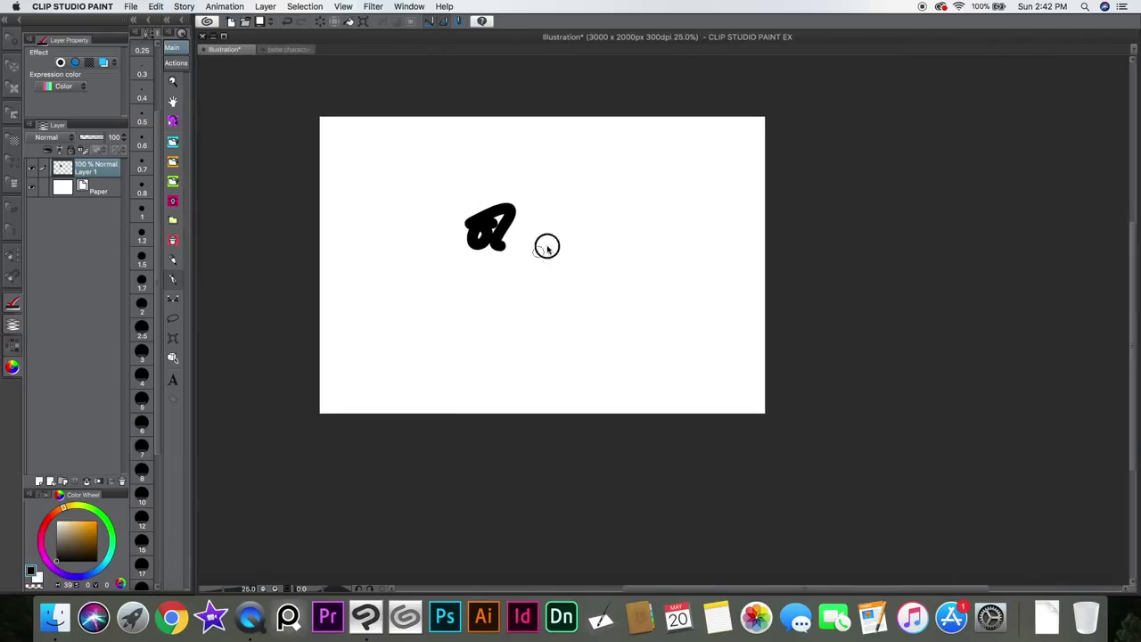
pyautogui.moveTo(538, 252)
pyautogui.mouseDown()
pyautogui.moveTo(540, 232)
pyautogui.moveTo(550, 247)
pyautogui.mouseUp()
pyautogui.press('super+z')
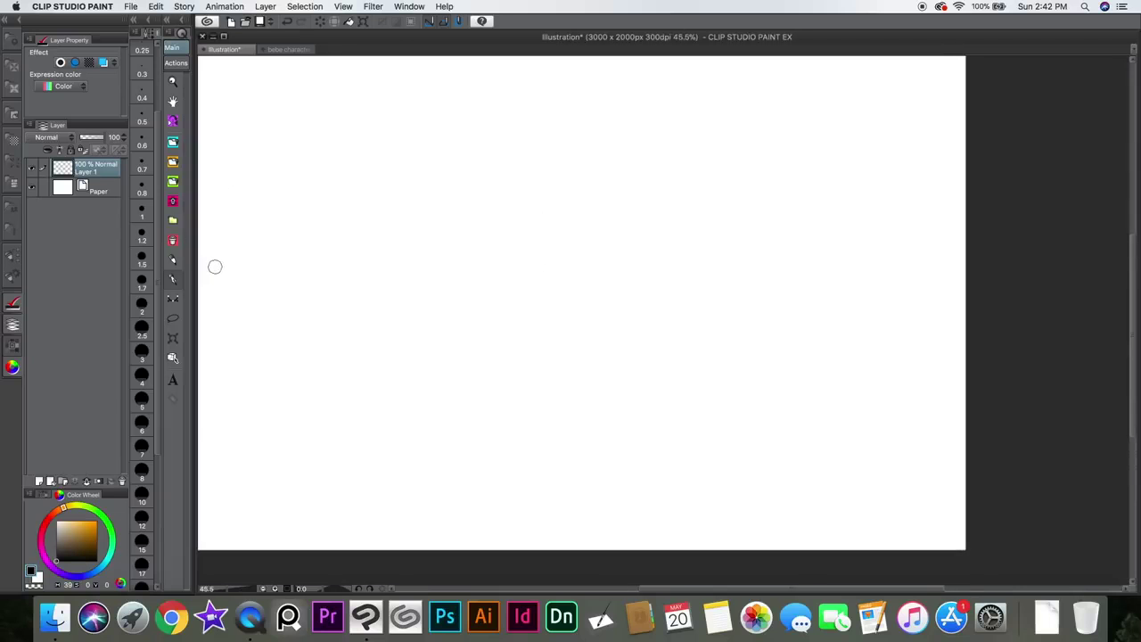
pyautogui.moveTo(357, 237); pyautogui.dragTo(364, 212)
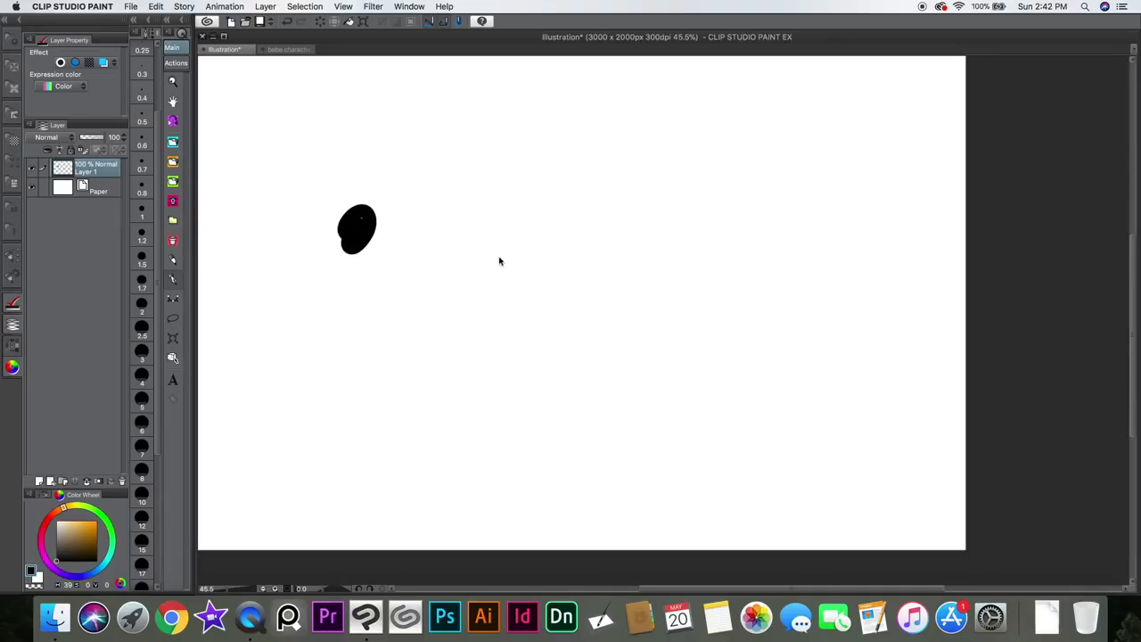
pyautogui.press('super+z')
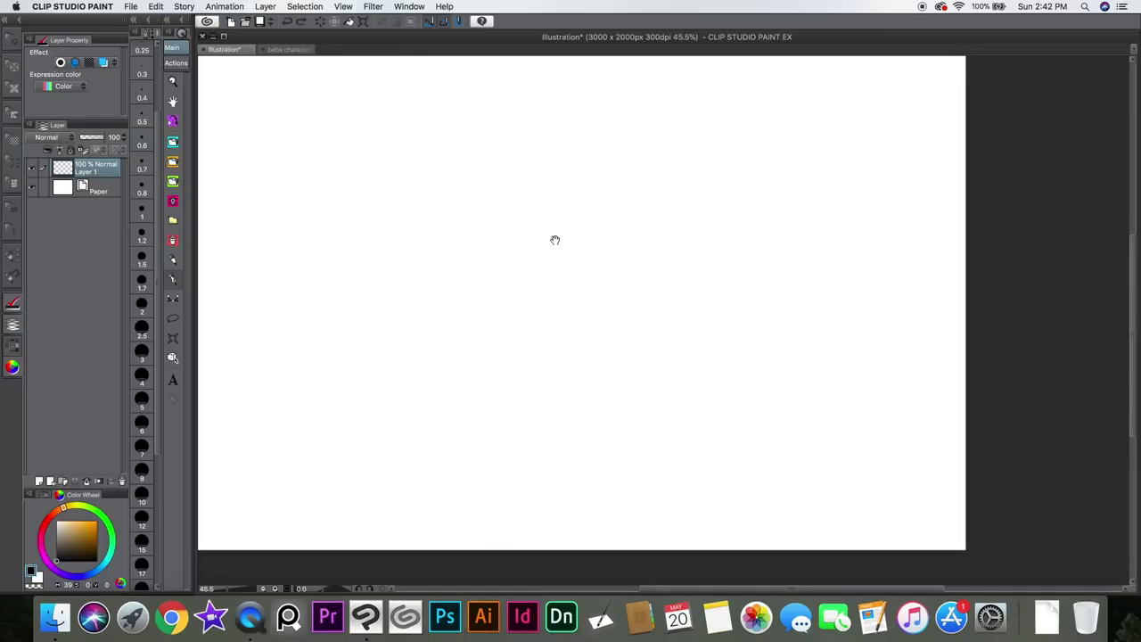
# Step: Draw a short wavy black stroke near the canvas center and long curving freehand strokes above and around it
pyautogui.press('super+minus')
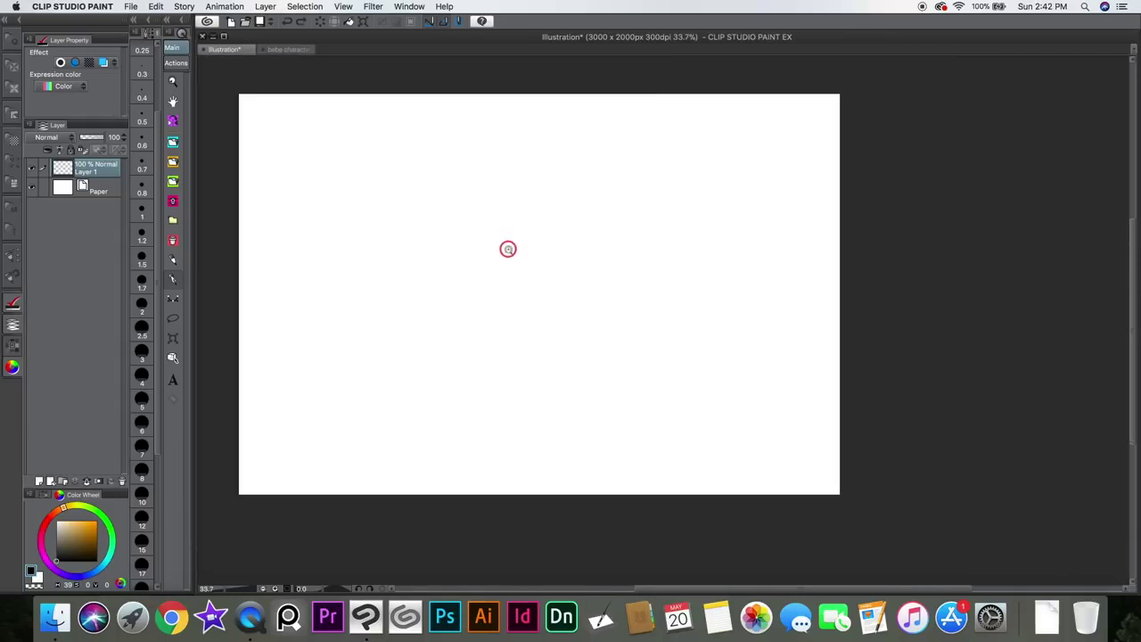
pyautogui.moveTo(546, 247)
pyautogui.mouseDown()
pyautogui.moveTo(476, 235)
pyautogui.moveTo(558, 196)
pyautogui.moveTo(543, 244)
pyautogui.moveTo(509, 244)
pyautogui.moveTo(555, 237)
pyautogui.moveTo(621, 255)
pyautogui.mouseUp()
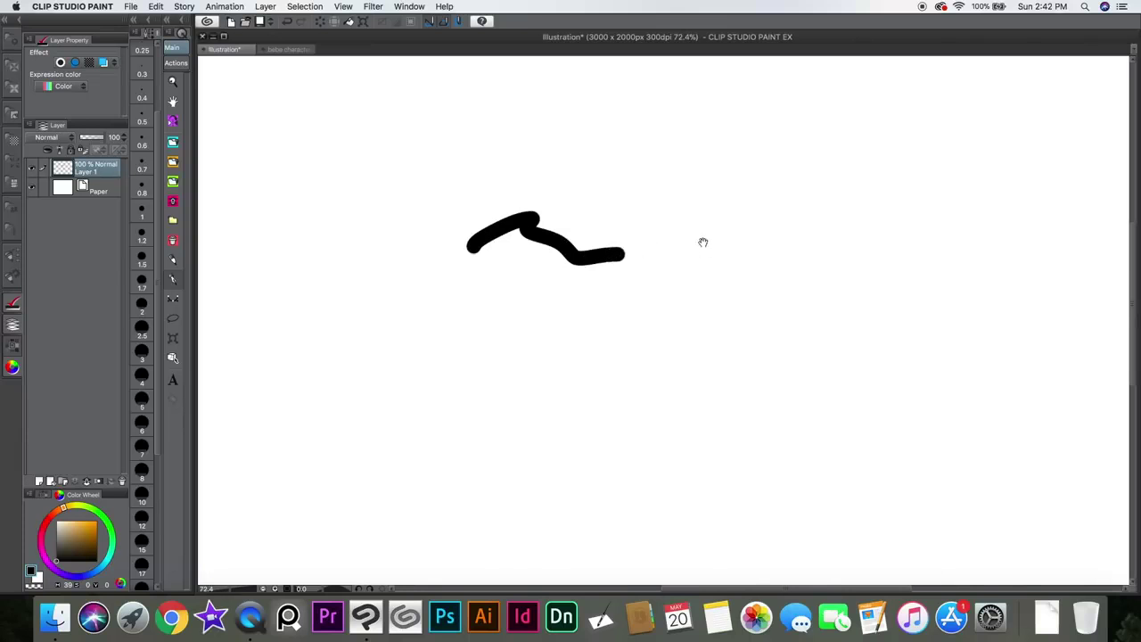
pyautogui.moveTo(701, 250); pyautogui.dragTo(655, 341)
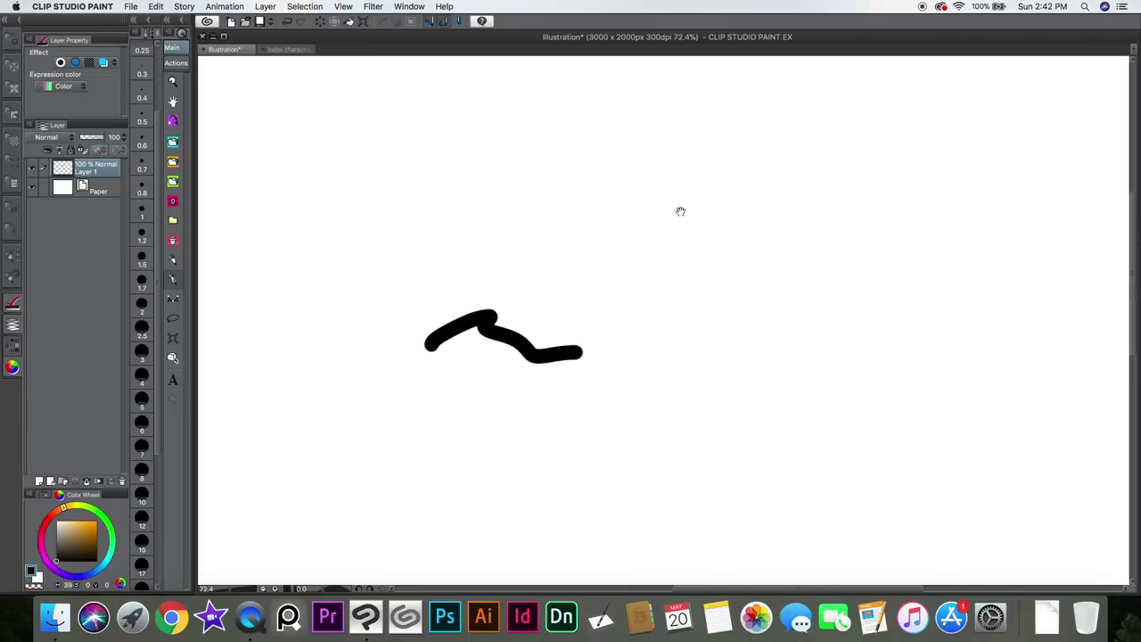
pyautogui.moveTo(635, 203)
pyautogui.mouseDown()
pyautogui.moveTo(683, 179)
pyautogui.moveTo(772, 237)
pyautogui.moveTo(654, 284)
pyautogui.moveTo(542, 229)
pyautogui.moveTo(365, 262)
pyautogui.moveTo(492, 363)
pyautogui.mouseUp()
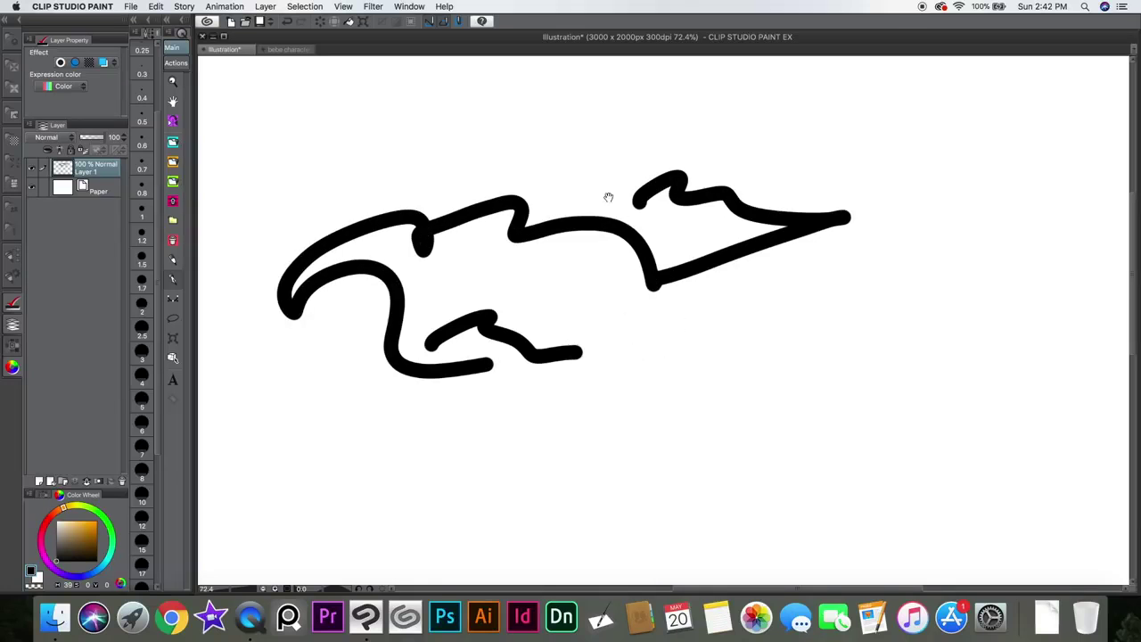
# Step: Draw several thick black freehand strokes between canvas pans, clear them, and draw a single Z-shaped stroke
pyautogui.moveTo(626, 261)
pyautogui.mouseDown()
pyautogui.moveTo(672, 308)
pyautogui.moveTo(779, 283)
pyautogui.moveTo(784, 308)
pyautogui.moveTo(820, 175)
pyautogui.mouseUp()
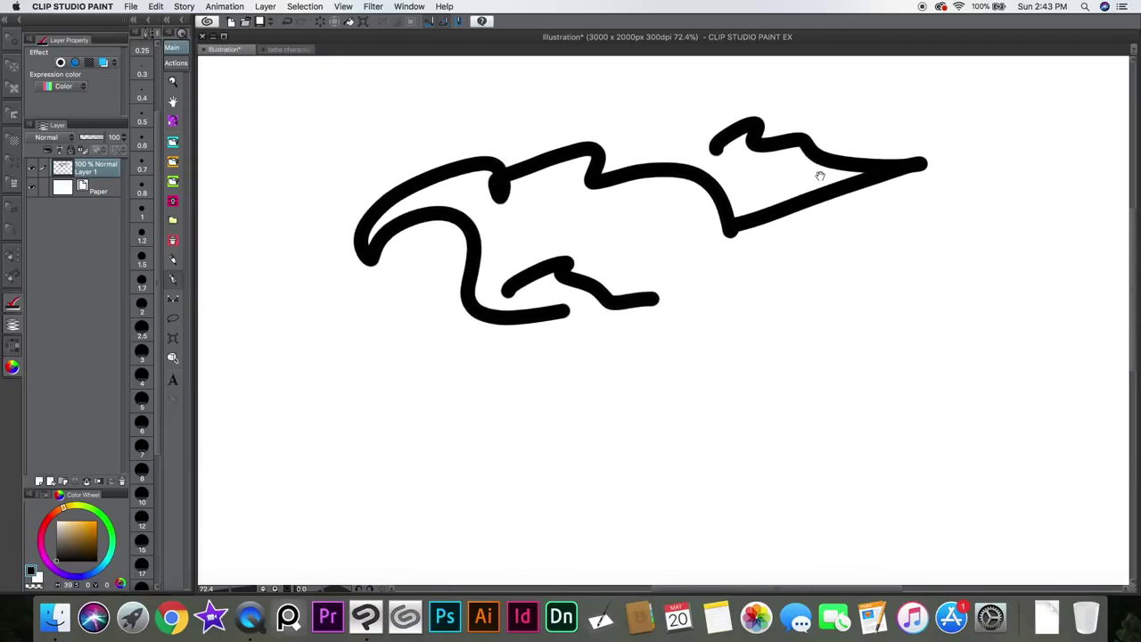
pyautogui.moveTo(592, 133)
pyautogui.mouseDown()
pyautogui.moveTo(593, 97)
pyautogui.moveTo(354, 148)
pyautogui.moveTo(481, 137)
pyautogui.moveTo(586, 308)
pyautogui.moveTo(730, 301)
pyautogui.moveTo(660, 263)
pyautogui.mouseUp()
pyautogui.moveTo(642, 252); pyautogui.dragTo(458, 270)
pyautogui.moveTo(611, 311); pyautogui.dragTo(751, 318)
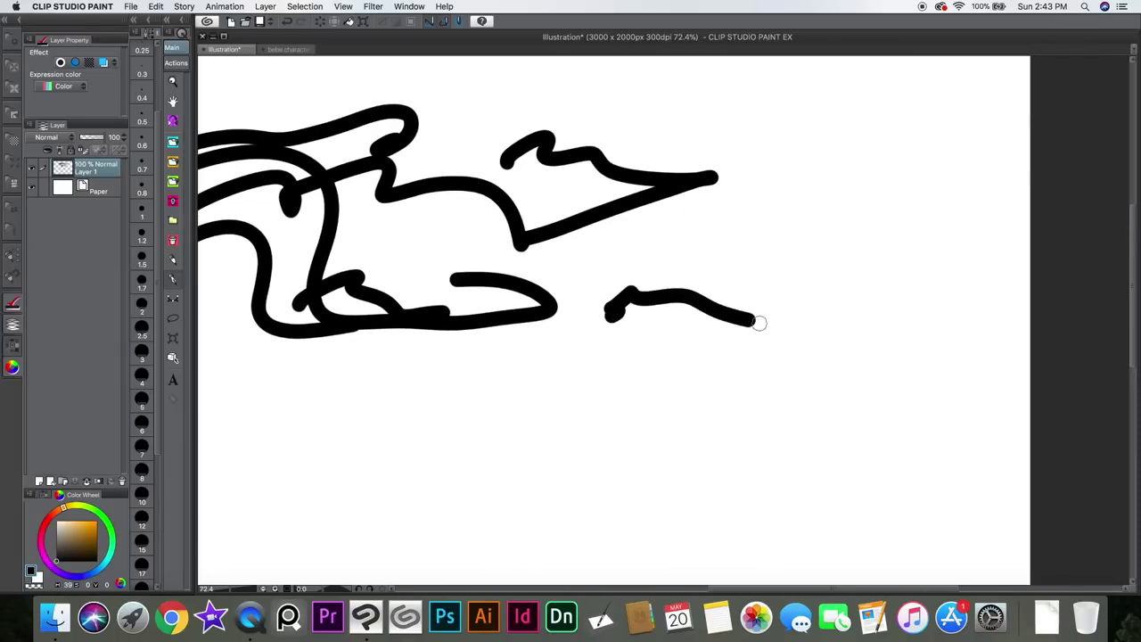
pyautogui.moveTo(663, 361); pyautogui.dragTo(633, 261)
pyautogui.moveTo(575, 329); pyautogui.dragTo(738, 326)
# Step: Practice zooming and panning the canvas around the Z-shaped stroke
pyautogui.scroll(-2, 593, 311)
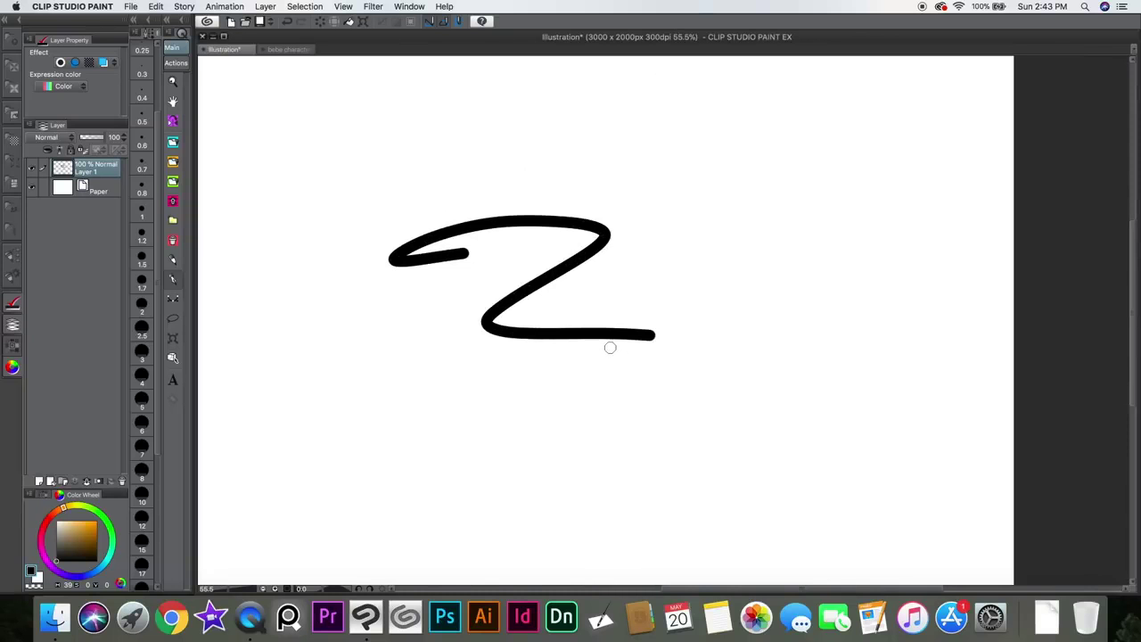
pyautogui.hscroll(3, 610, 331)
pyautogui.scroll(2, 610, 331)
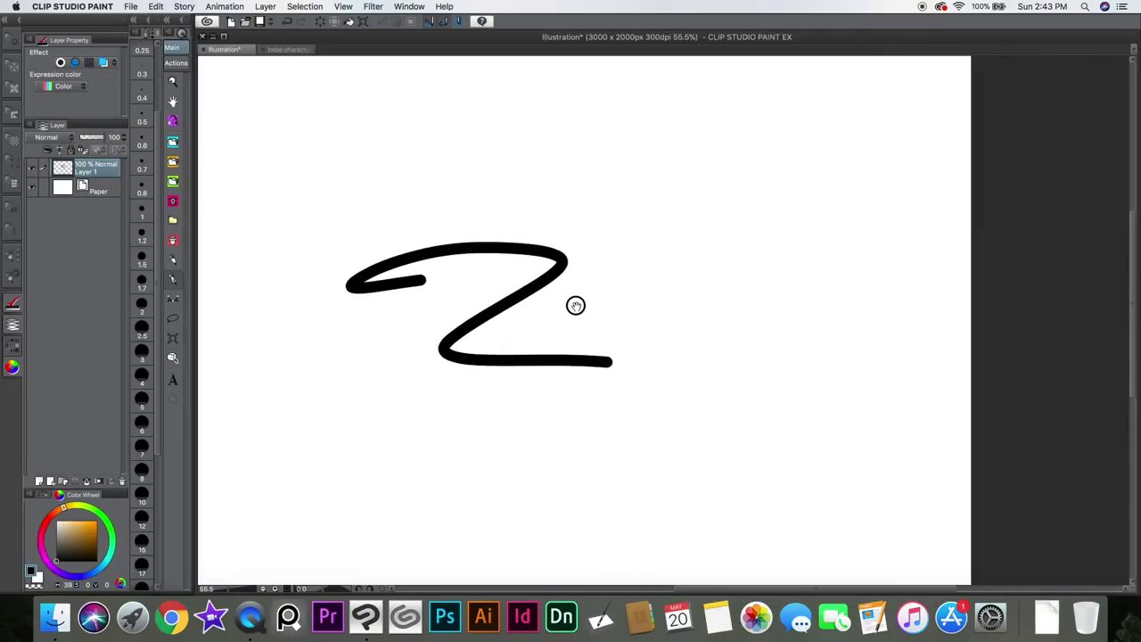
pyautogui.hscroll(1, 575, 308)
pyautogui.scroll(-2, 575, 308)
pyautogui.hscroll(-3, 589, 277)
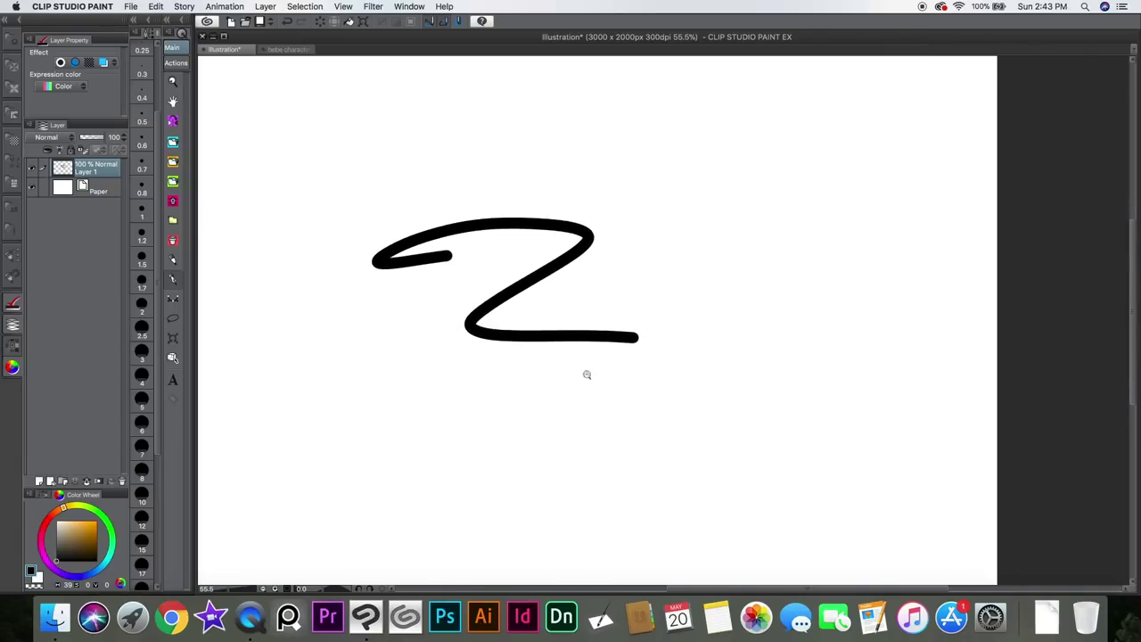
pyautogui.moveTo(584, 284); pyautogui.dragTo(647, 252)
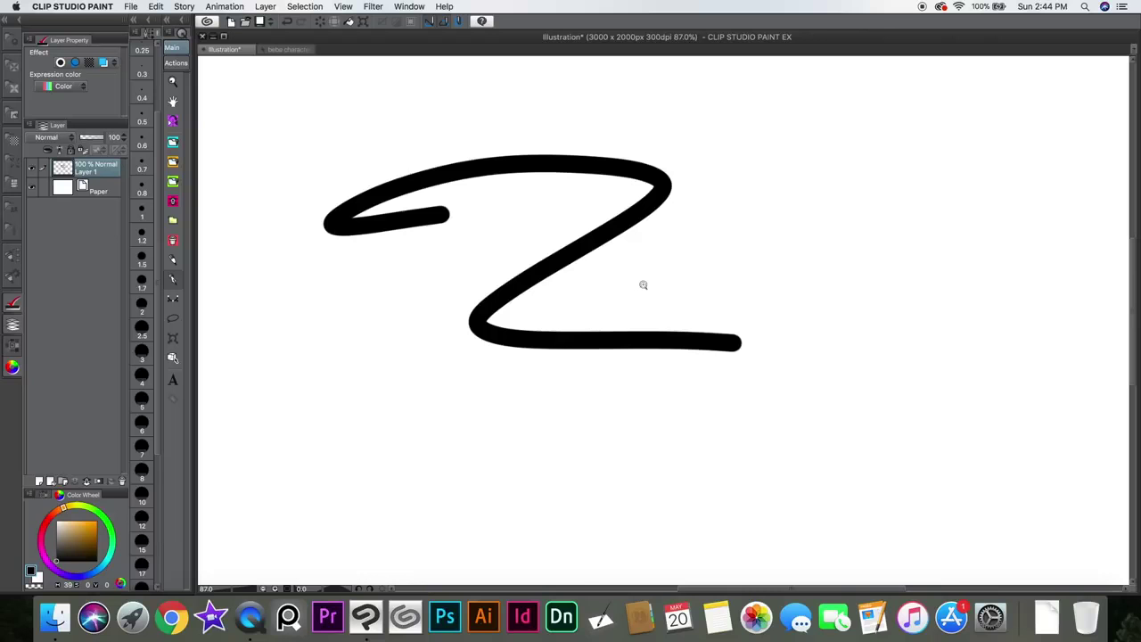
pyautogui.scroll(-5, 657, 262)
pyautogui.scroll(5, 647, 262)
# Step: Draw short wavy strokes beside and above the Z-shaped stroke and a small blob near its upper end, zooming and panning between strokes
pyautogui.moveTo(667, 268)
pyautogui.mouseDown()
pyautogui.moveTo(595, 288)
pyautogui.moveTo(808, 262)
pyautogui.mouseUp()
pyautogui.scroll(-5, 699, 267)
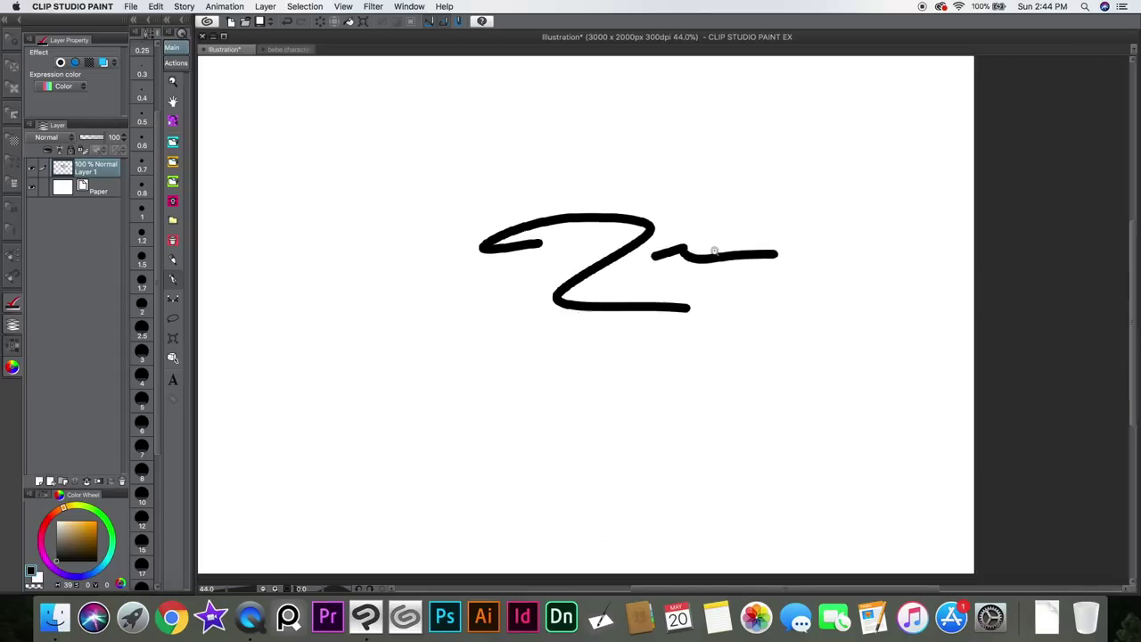
pyautogui.scroll(6, 713, 247)
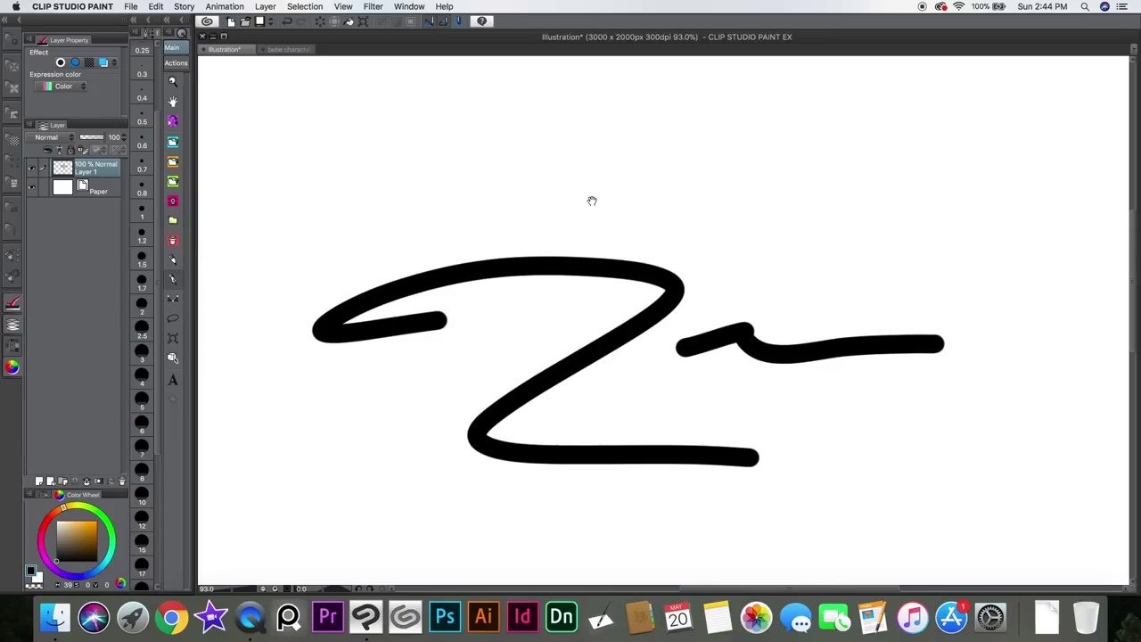
pyautogui.moveTo(563, 196); pyautogui.dragTo(700, 190)
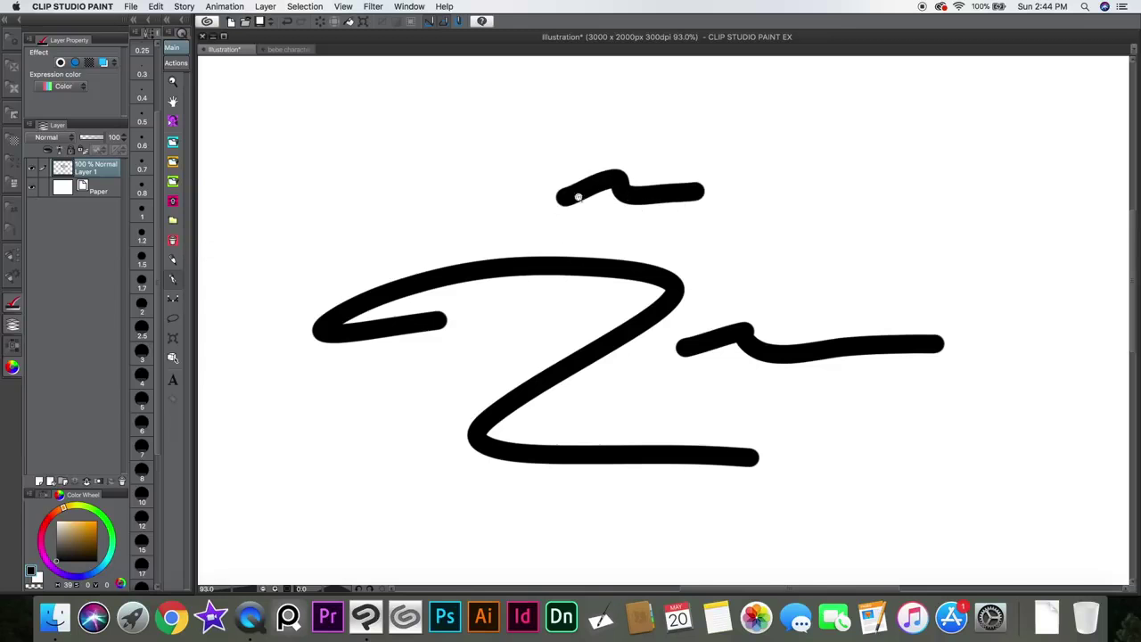
pyautogui.scroll(-3, 571, 199)
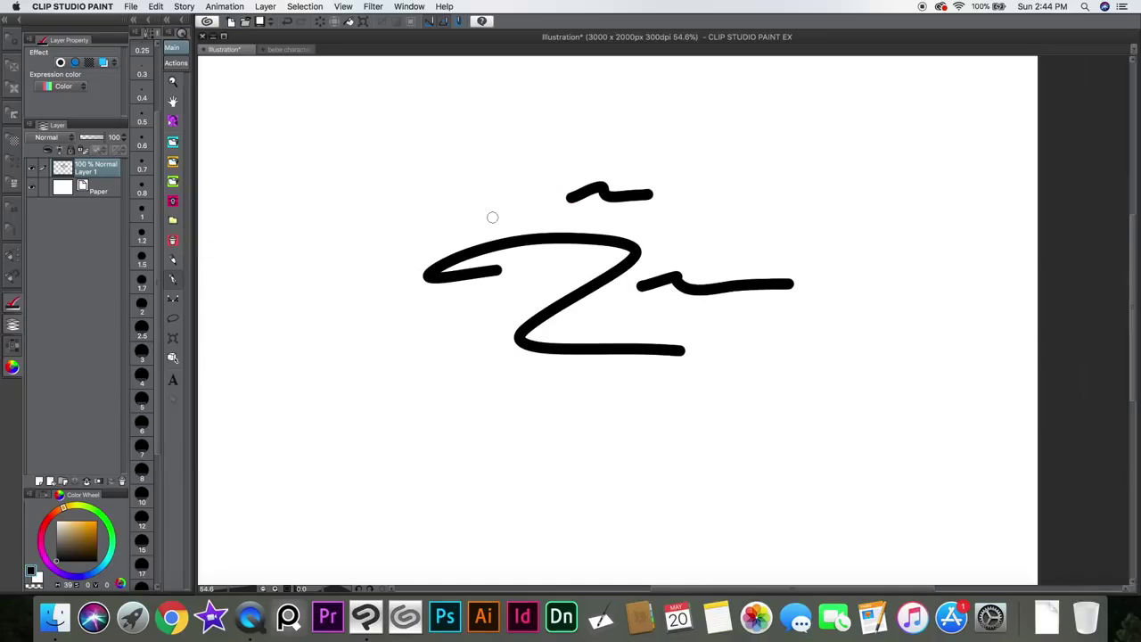
pyautogui.moveTo(496, 229); pyautogui.dragTo(398, 157)
pyautogui.moveTo(570, 189); pyautogui.dragTo(602, 169)
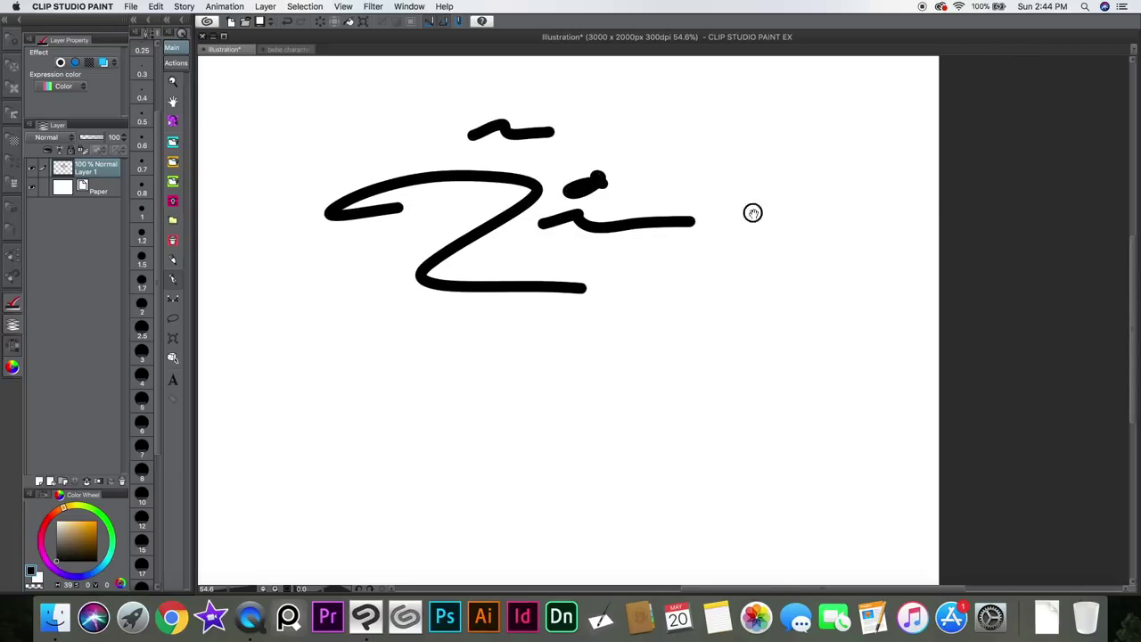
pyautogui.scroll(-2, 753, 223)
pyautogui.scroll(-1, 504, 234)
pyautogui.moveTo(530, 311); pyautogui.dragTo(519, 337)
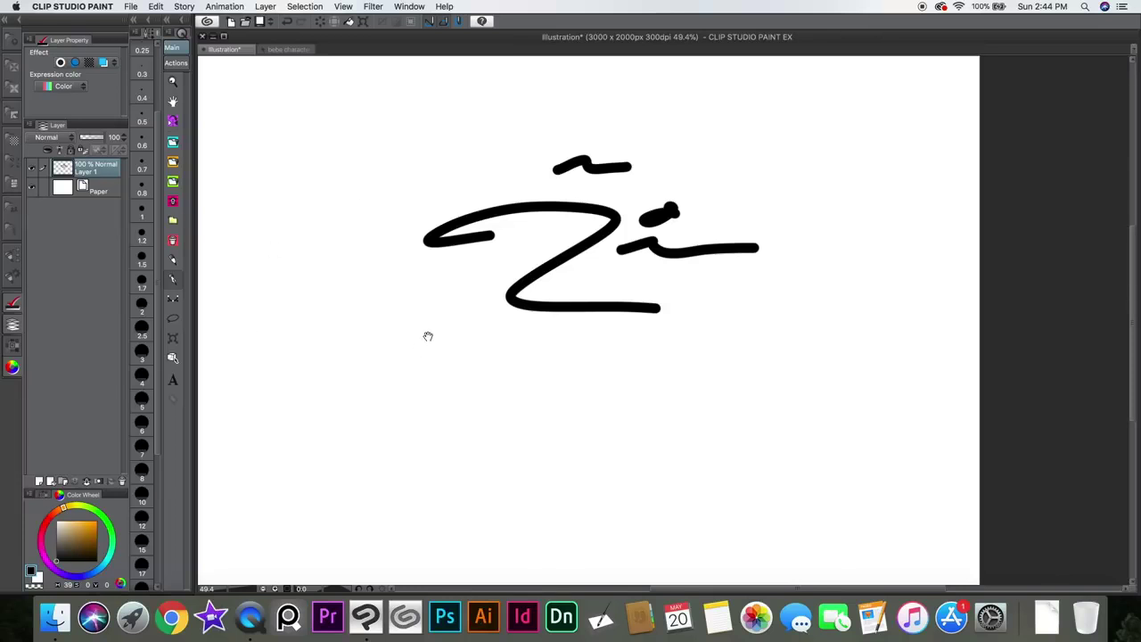
# Step: Draw large overlapping black blobs, medium wavy strokes and thinner scribbles around the Z-shaped stroke, changing the brush size between them
pyautogui.click(398, 314)
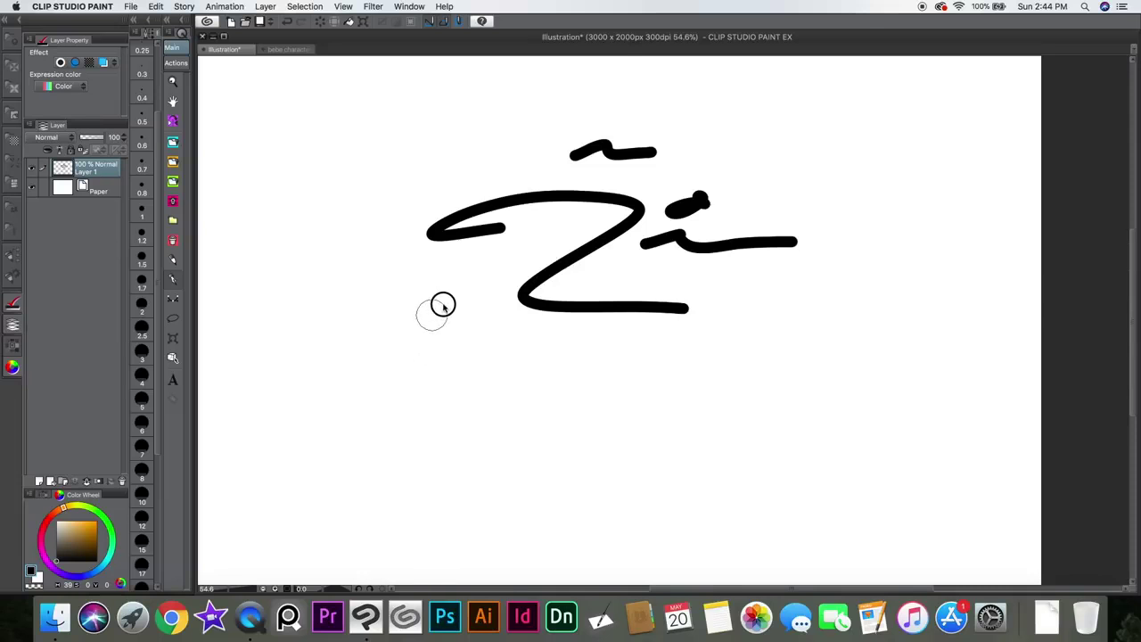
pyautogui.moveTo(375, 329)
pyautogui.mouseDown()
pyautogui.moveTo(365, 324)
pyautogui.moveTo(423, 308)
pyautogui.moveTo(385, 333)
pyautogui.moveTo(420, 315)
pyautogui.mouseUp()
pyautogui.moveTo(380, 281)
pyautogui.mouseDown()
pyautogui.moveTo(310, 316)
pyautogui.moveTo(362, 369)
pyautogui.moveTo(519, 384)
pyautogui.moveTo(447, 369)
pyautogui.moveTo(484, 331)
pyautogui.mouseUp()
pyautogui.moveTo(706, 370)
pyautogui.mouseDown()
pyautogui.moveTo(806, 319)
pyautogui.moveTo(842, 352)
pyautogui.mouseUp()
pyautogui.moveTo(806, 170); pyautogui.dragTo(980, 212)
pyautogui.moveTo(408, 121)
pyautogui.mouseDown()
pyautogui.moveTo(381, 123)
pyautogui.moveTo(353, 139)
pyautogui.moveTo(520, 150)
pyautogui.moveTo(281, 206)
pyautogui.moveTo(422, 201)
pyautogui.mouseUp()
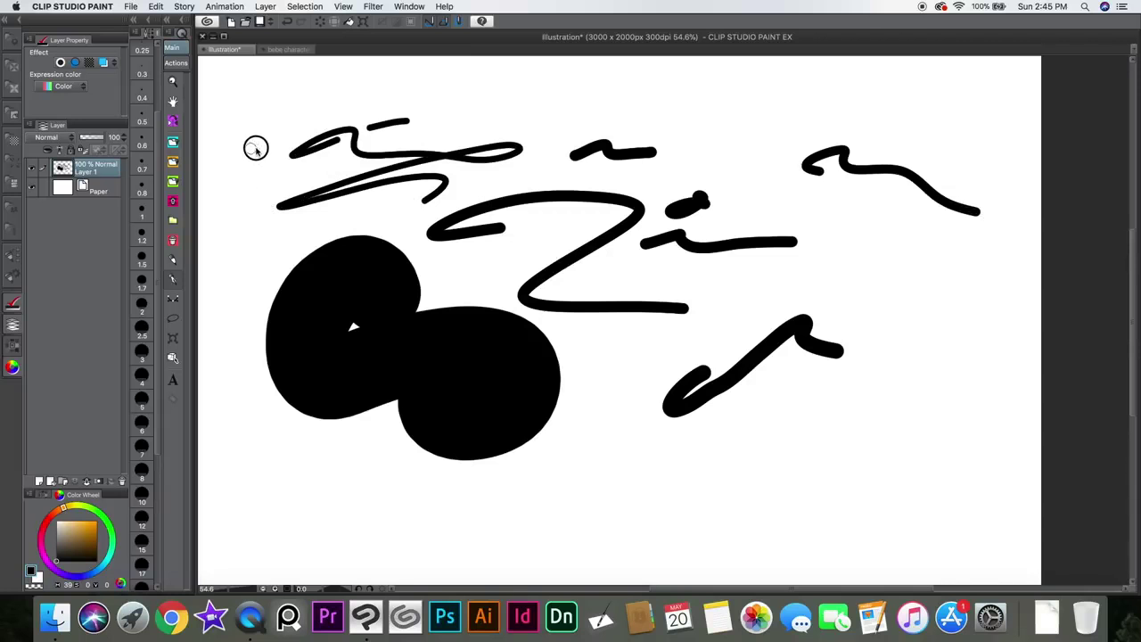
# Step: Clear the layer and draw one thin wavy stroke at brush size 1.2 and a thick one below it at size 3
pyautogui.press('Delete')
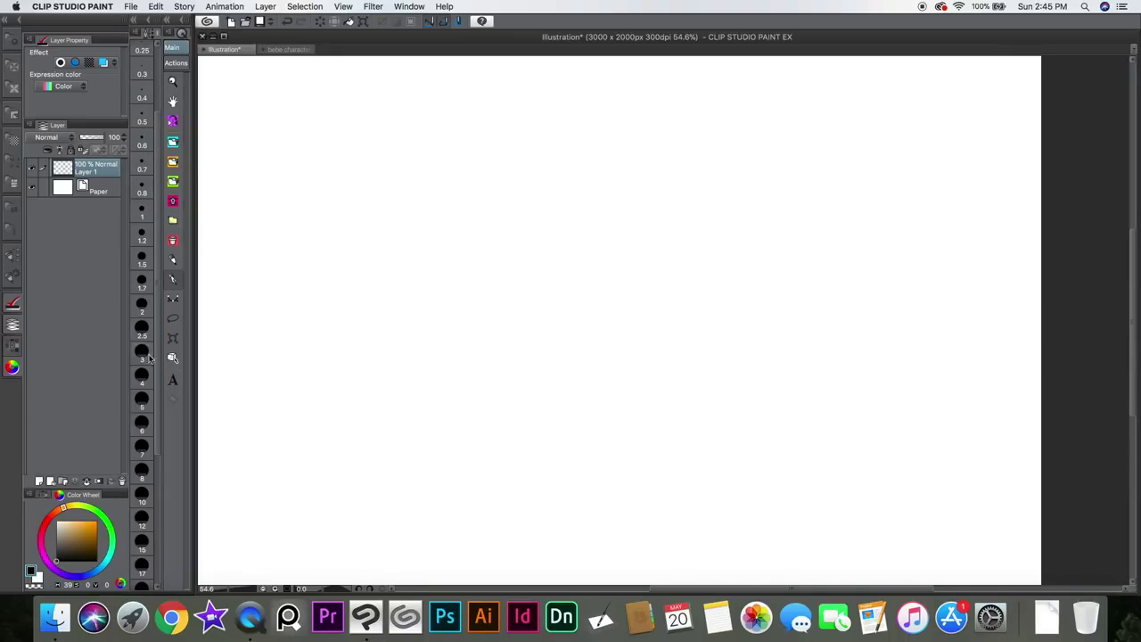
pyautogui.click(141, 210)
pyautogui.moveTo(366, 210)
pyautogui.mouseDown()
pyautogui.moveTo(382, 189)
pyautogui.moveTo(547, 222)
pyautogui.mouseUp()
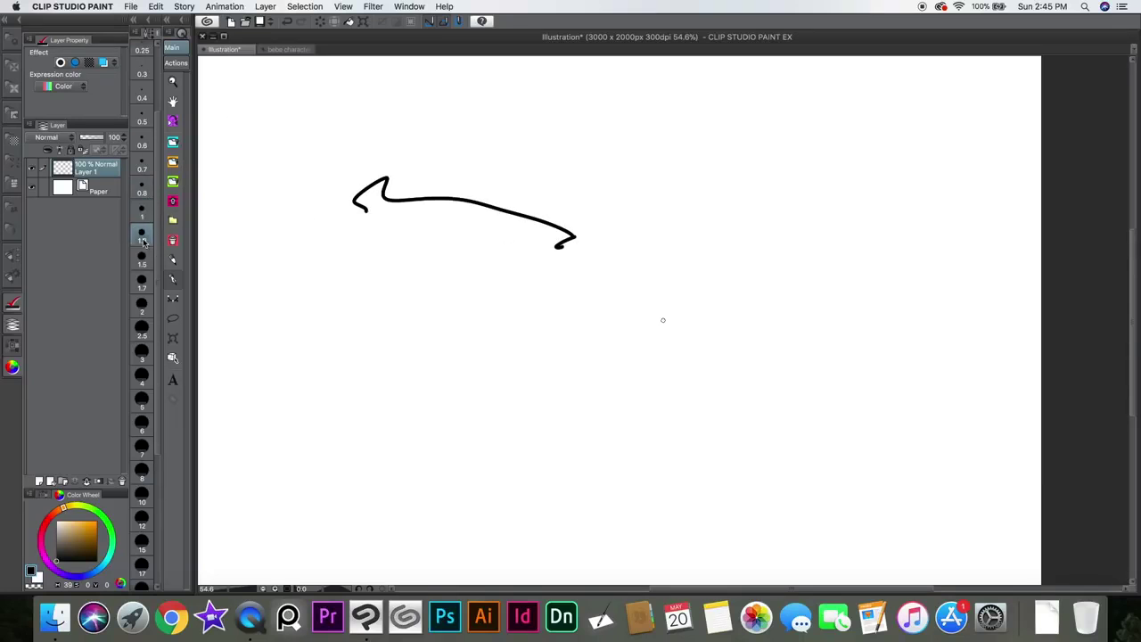
pyautogui.click(141, 350)
pyautogui.moveTo(374, 256); pyautogui.dragTo(620, 342)
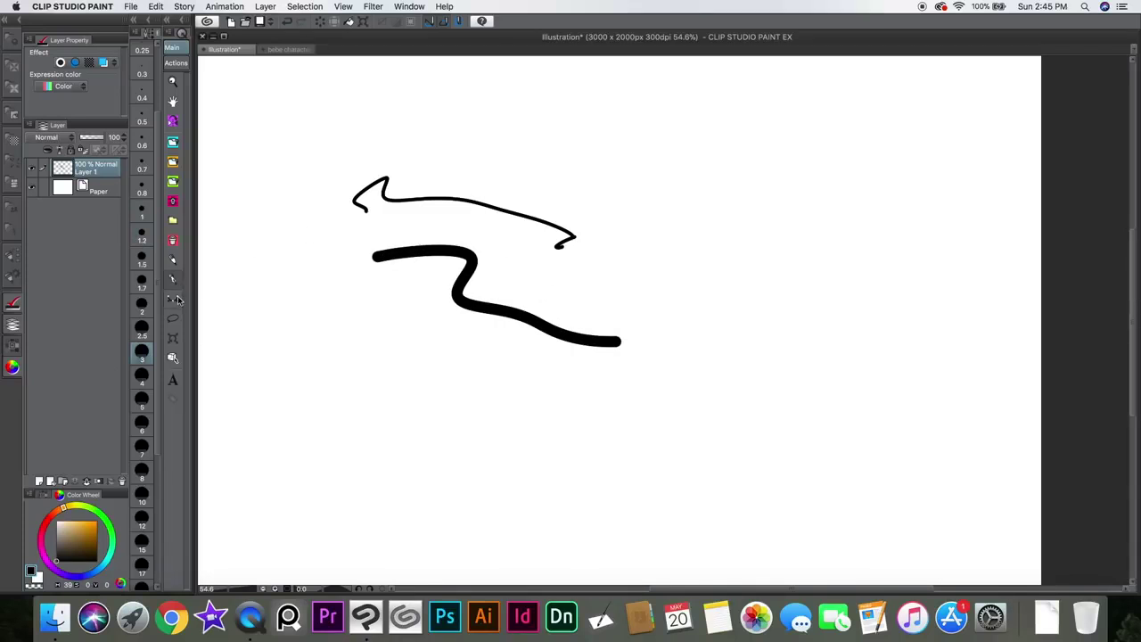
# Step: Switch to the Real G-pen and draw several freehand strokes of varying thickness across the right and lower parts of the canvas
pyautogui.click(12, 256)
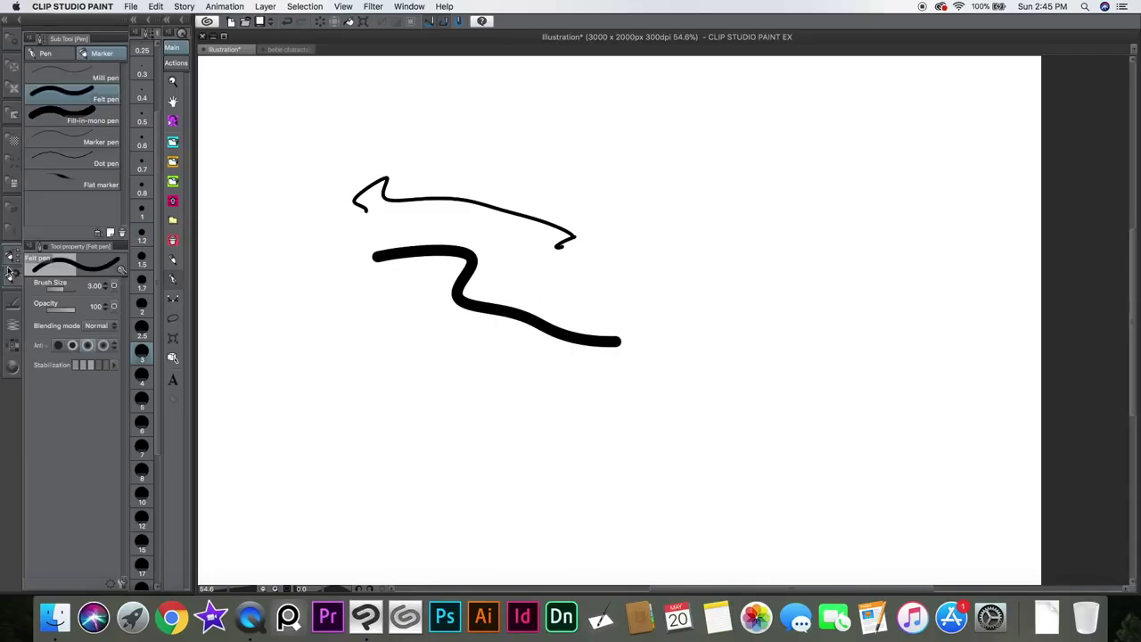
pyautogui.click(54, 54)
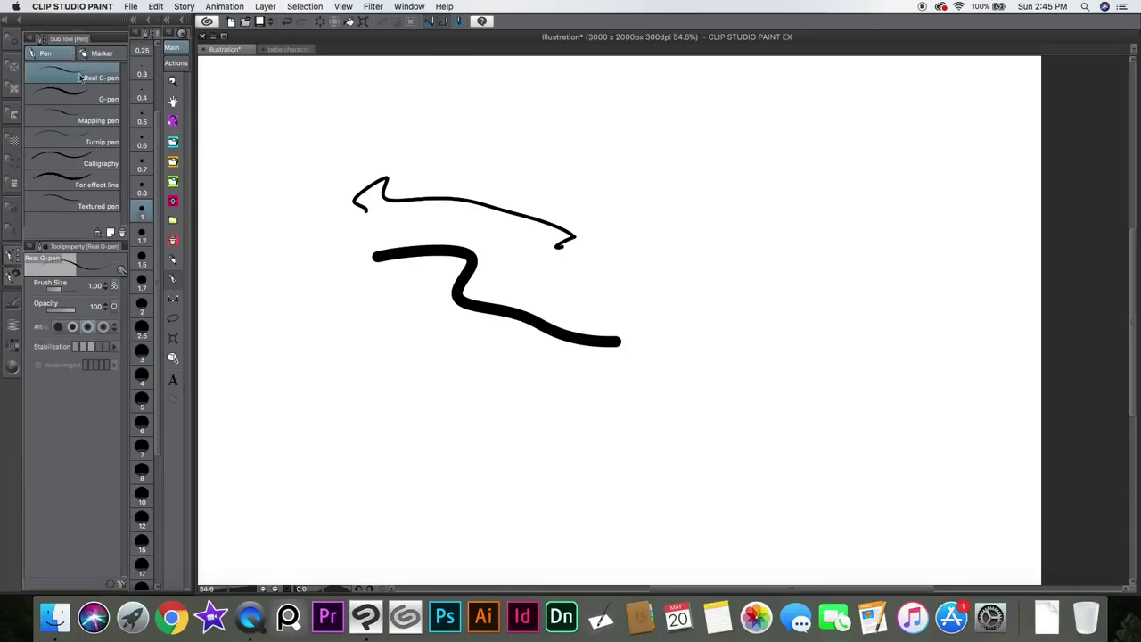
pyautogui.click(13, 325)
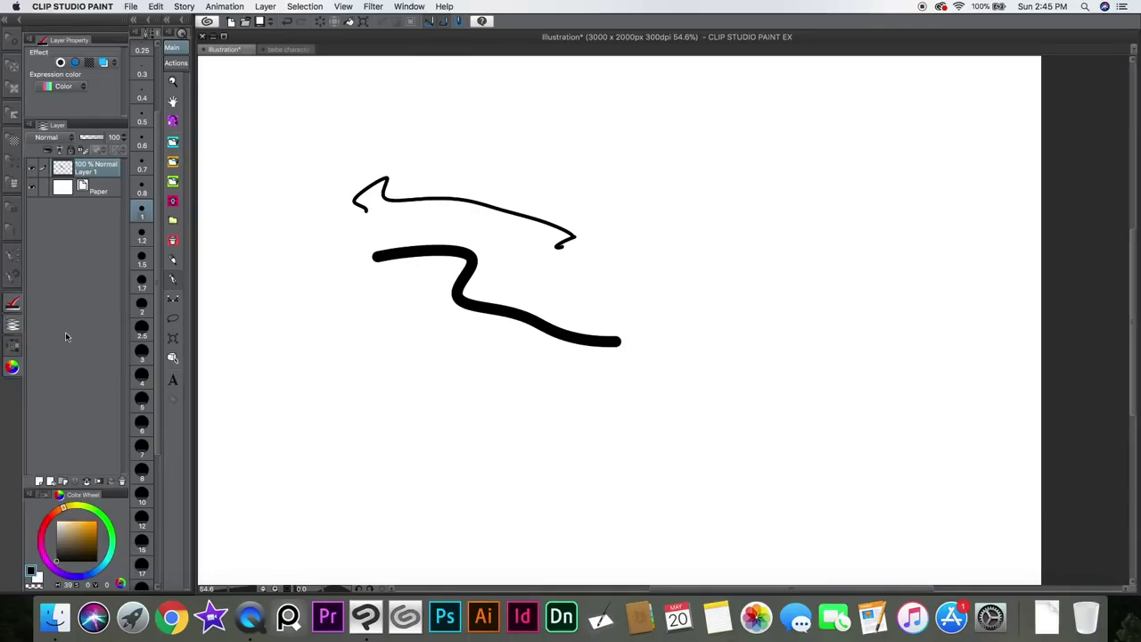
pyautogui.moveTo(697, 183)
pyautogui.mouseDown()
pyautogui.moveTo(556, 175)
pyautogui.moveTo(690, 152)
pyautogui.moveTo(734, 236)
pyautogui.moveTo(773, 241)
pyautogui.moveTo(774, 304)
pyautogui.moveTo(792, 287)
pyautogui.moveTo(847, 283)
pyautogui.moveTo(848, 334)
pyautogui.moveTo(916, 261)
pyautogui.moveTo(908, 192)
pyautogui.moveTo(952, 350)
pyautogui.mouseUp()
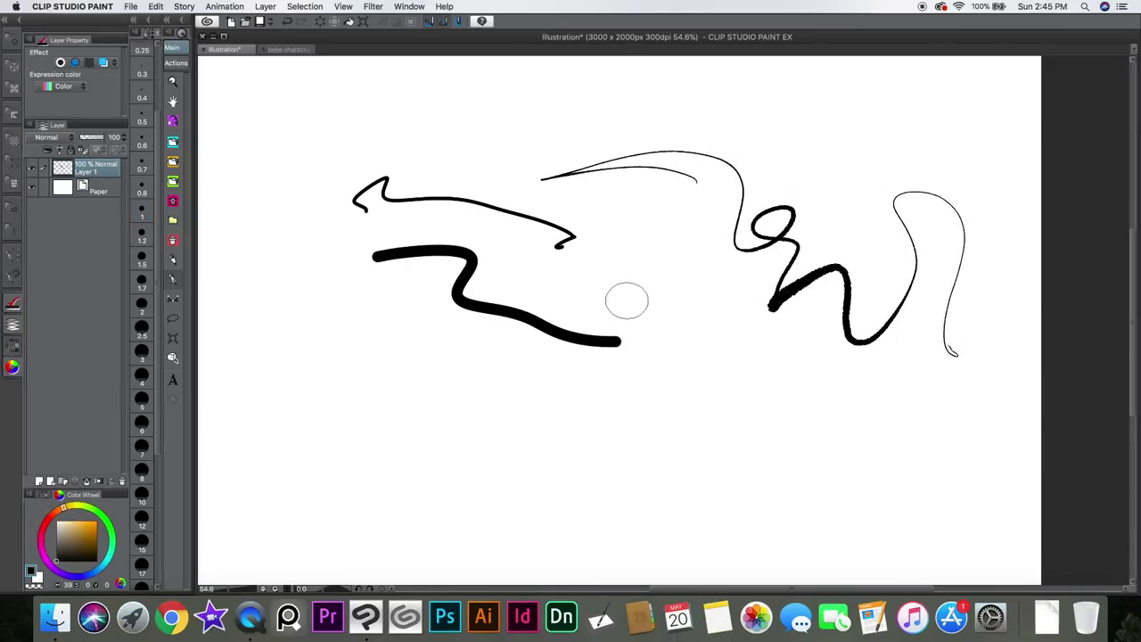
pyautogui.moveTo(816, 180); pyautogui.dragTo(854, 160)
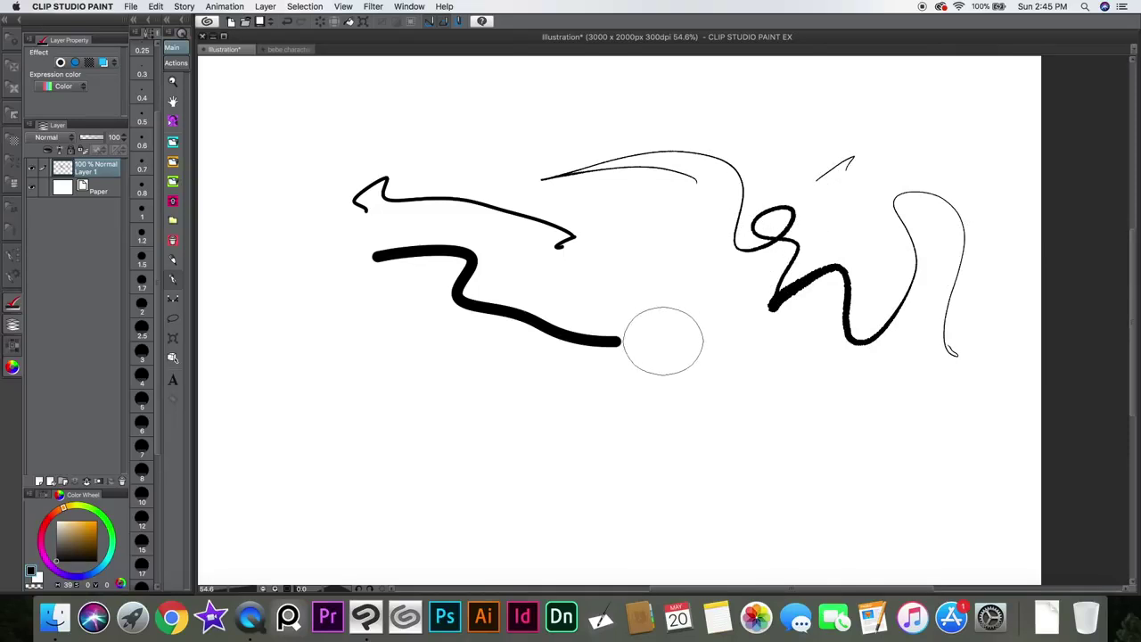
pyautogui.moveTo(728, 385)
pyautogui.mouseDown()
pyautogui.moveTo(954, 425)
pyautogui.moveTo(816, 447)
pyautogui.moveTo(921, 480)
pyautogui.moveTo(916, 490)
pyautogui.mouseUp()
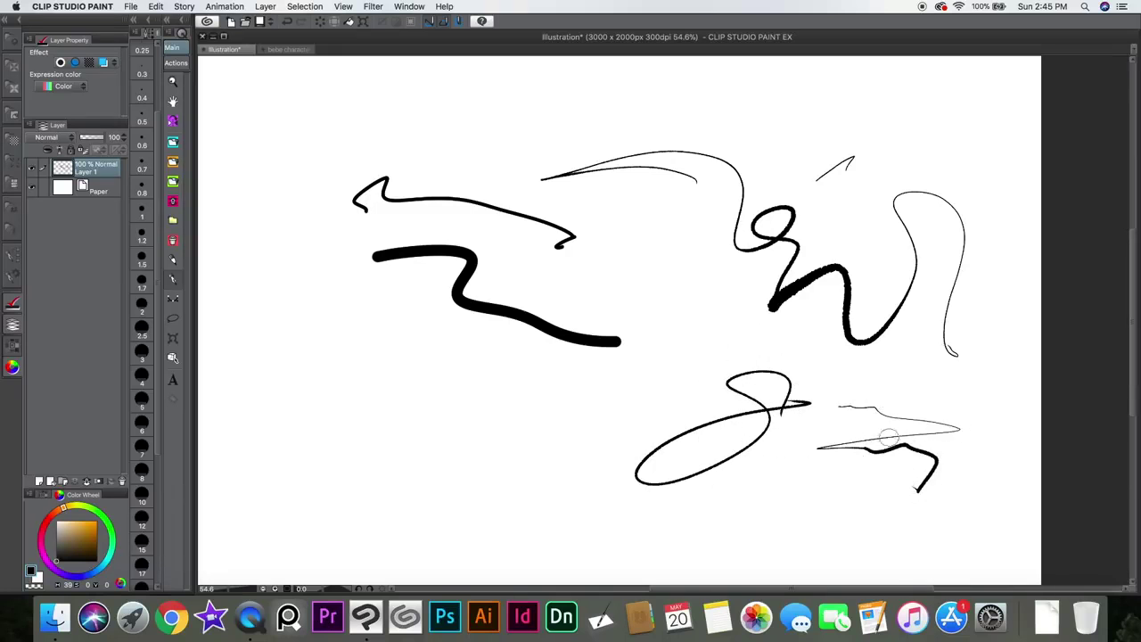
pyautogui.moveTo(335, 338)
pyautogui.mouseDown()
pyautogui.moveTo(365, 359)
pyautogui.moveTo(454, 377)
pyautogui.moveTo(298, 466)
pyautogui.moveTo(481, 477)
pyautogui.mouseUp()
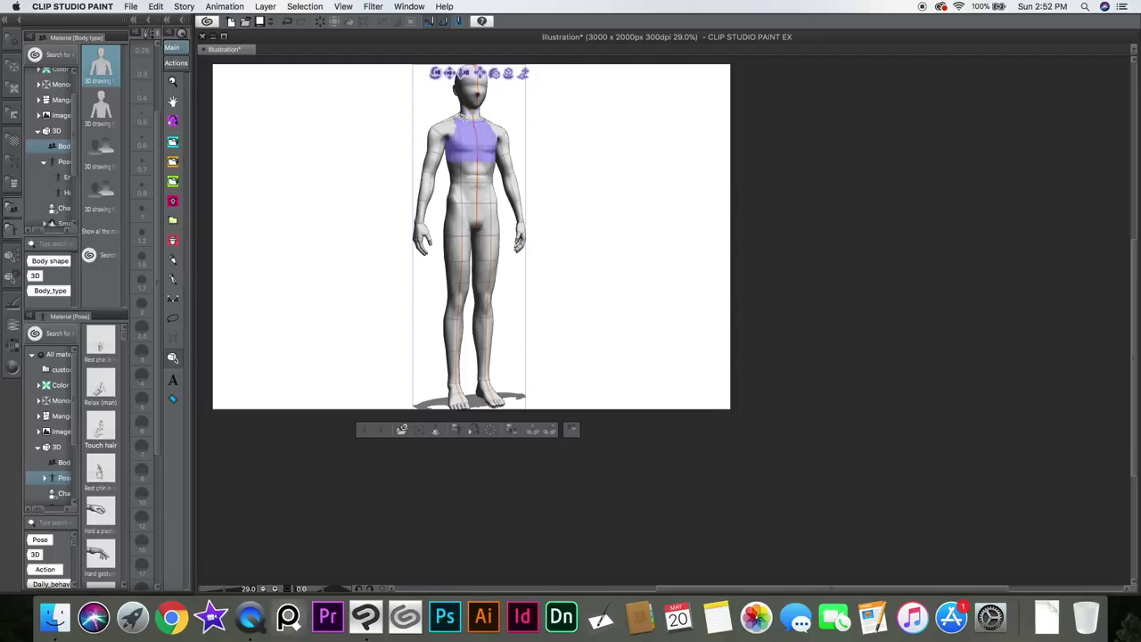
# Step: Turn the 3D drawing figure slightly, open its rendering settings, and set the lighting method to Toon
pyautogui.moveTo(509, 85)
pyautogui.moveTo(509, 86); pyautogui.dragTo(504, 88)
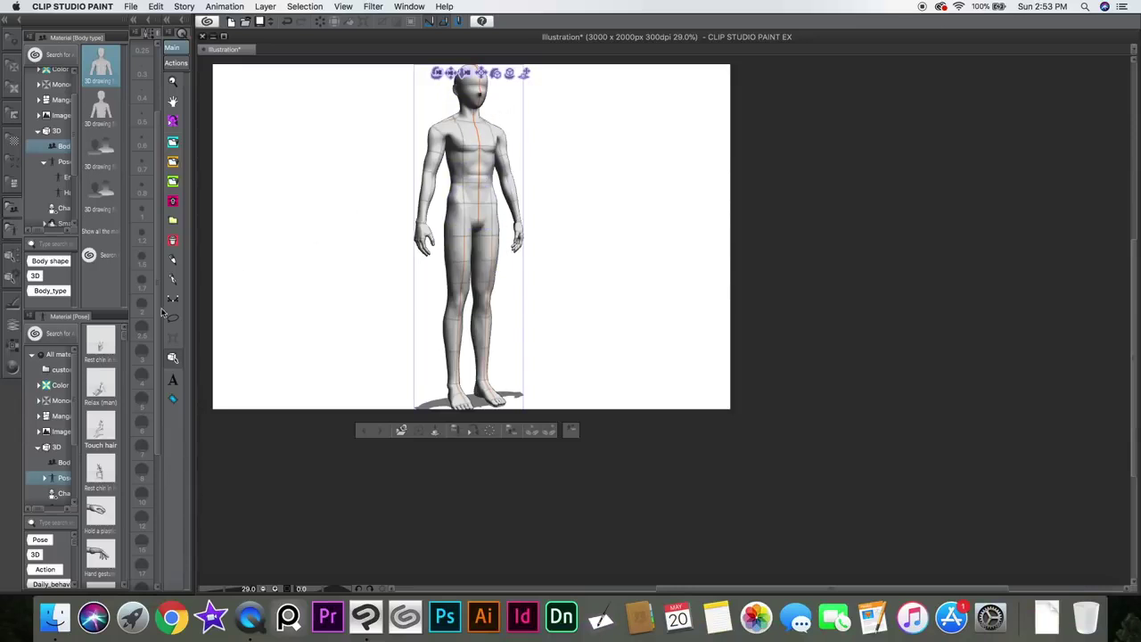
pyautogui.click(7, 366)
pyautogui.click(10, 256)
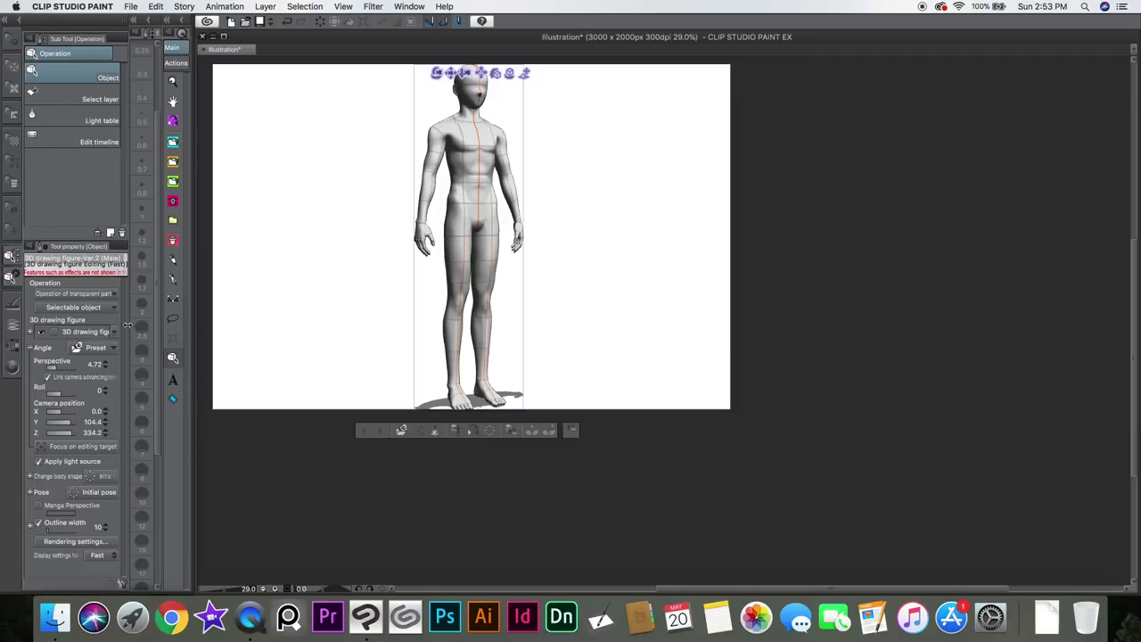
pyautogui.click(98, 541)
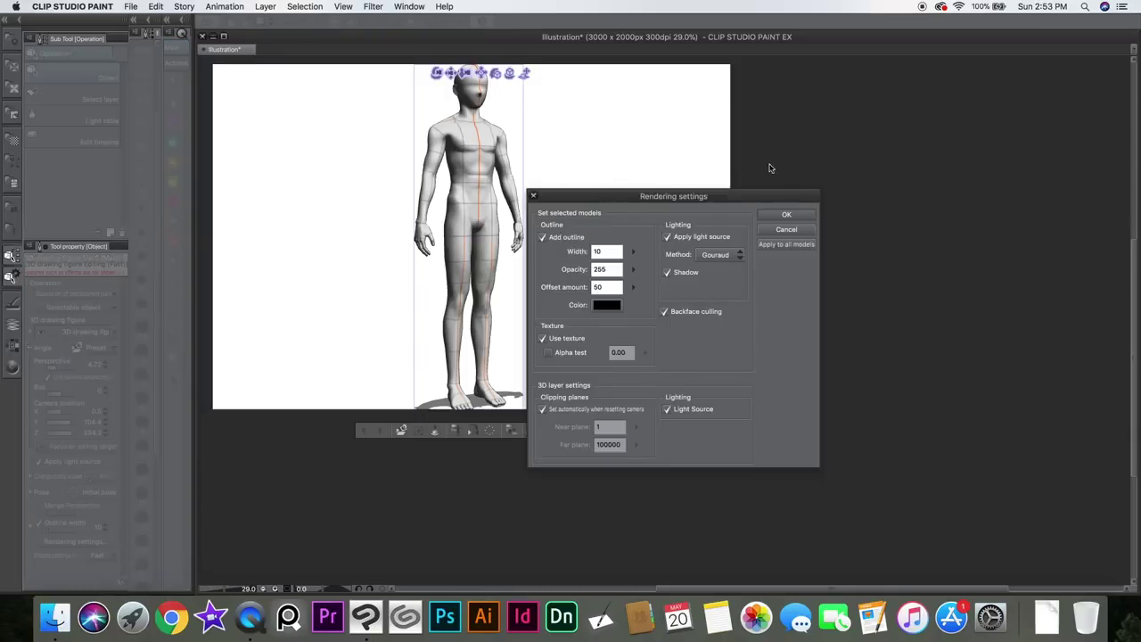
pyautogui.moveTo(746, 194); pyautogui.dragTo(800, 149)
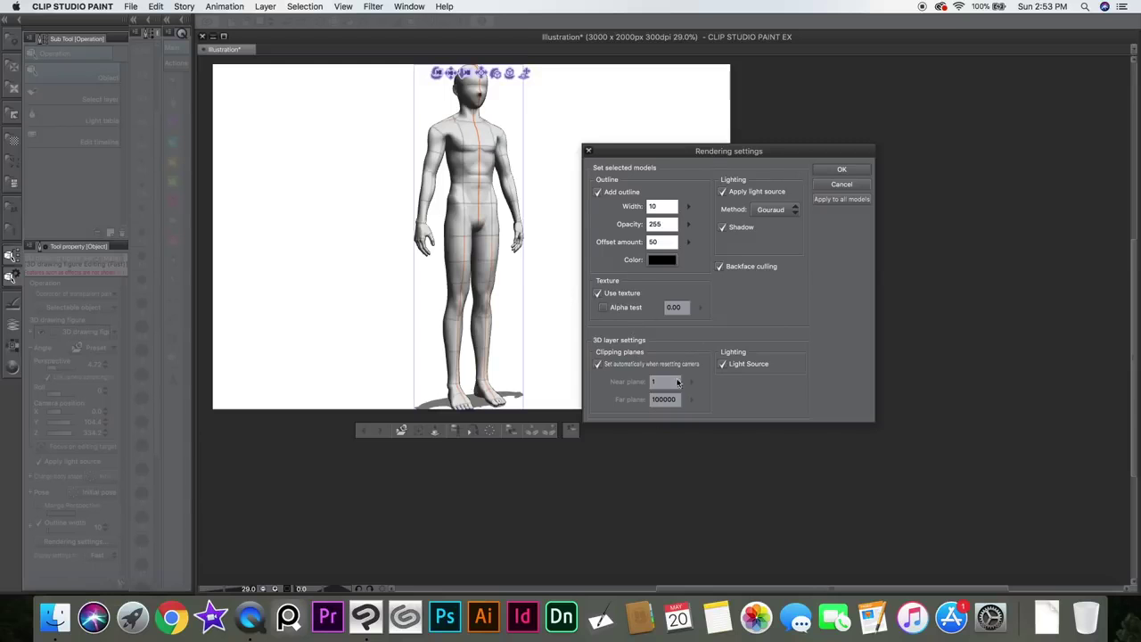
pyautogui.click(777, 212)
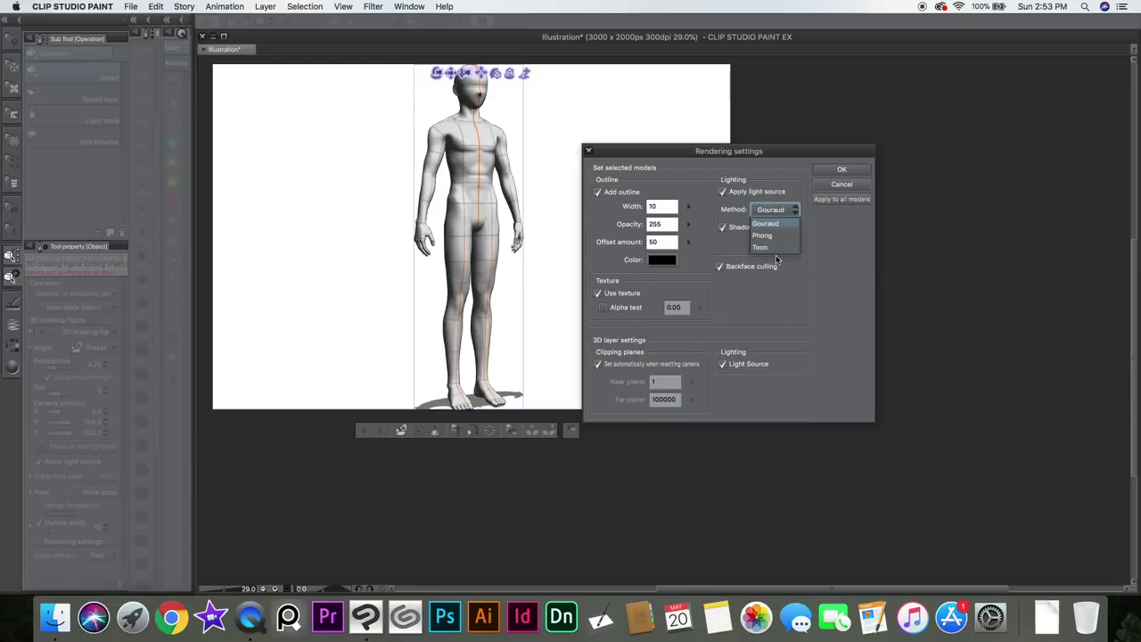
pyautogui.click(760, 247)
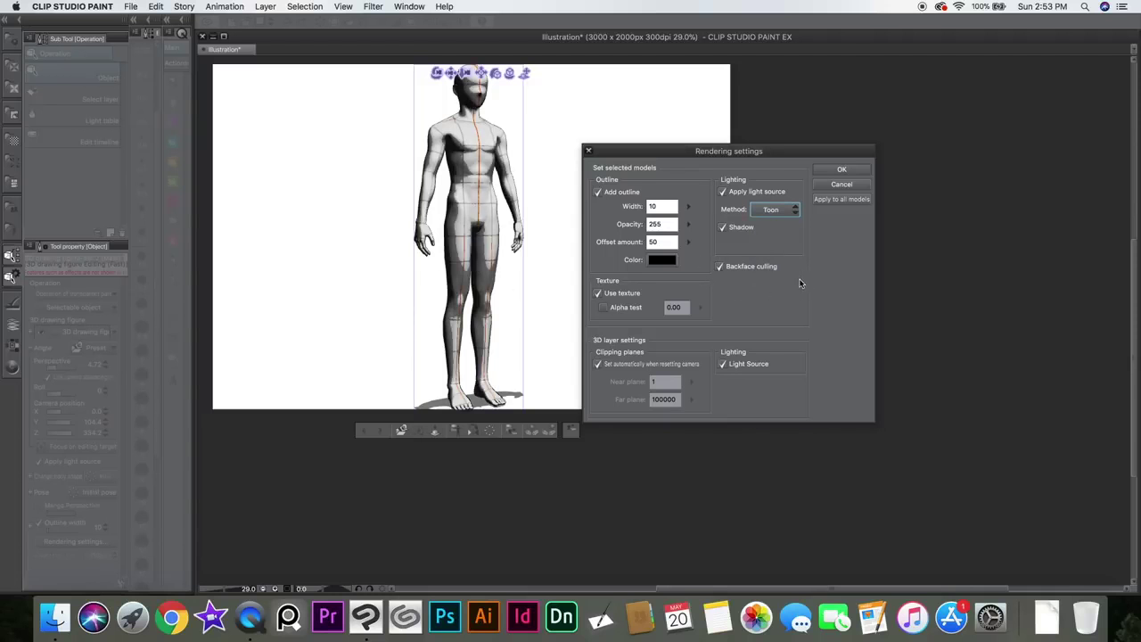
# Step: Try the Phong and Gouraud lighting methods on the figure and return to Toon
pyautogui.click(787, 212)
pyautogui.click(781, 235)
pyautogui.click(782, 212)
pyautogui.click(780, 225)
pyautogui.click(784, 211)
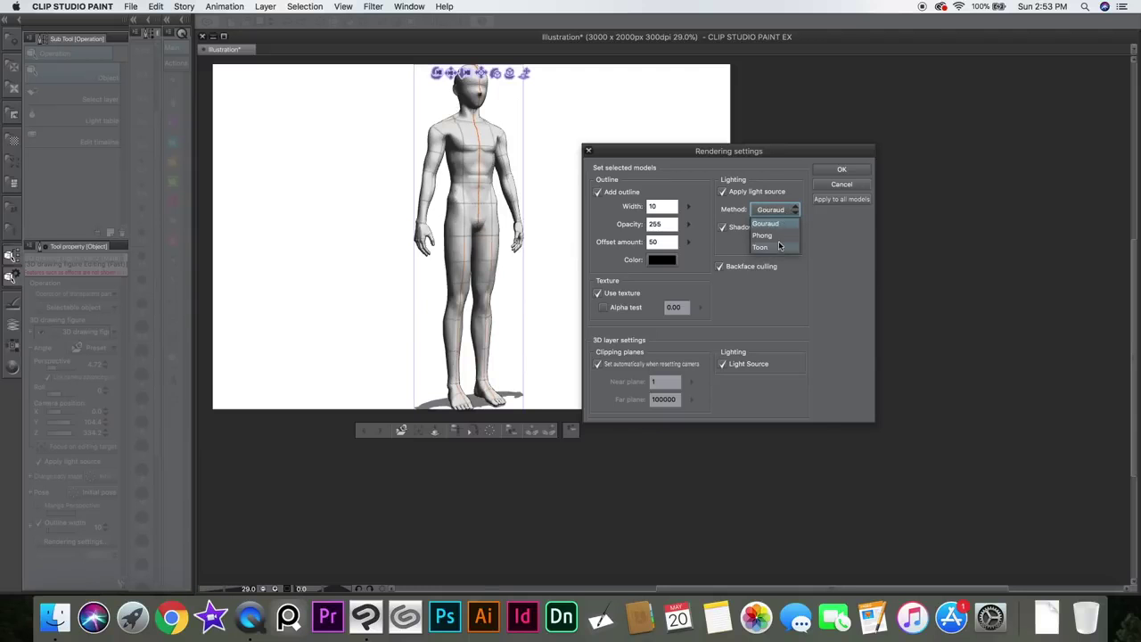
pyautogui.click(762, 247)
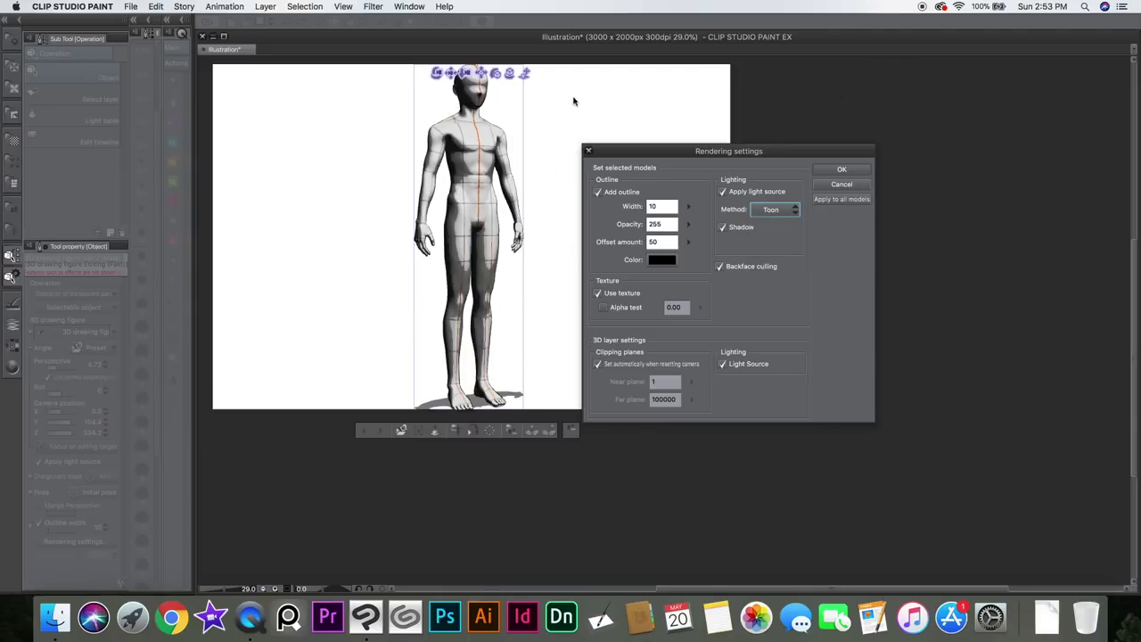
# Step: Keep the Toon lighting method and disable the texture on the 3D figure
pyautogui.click(796, 211)
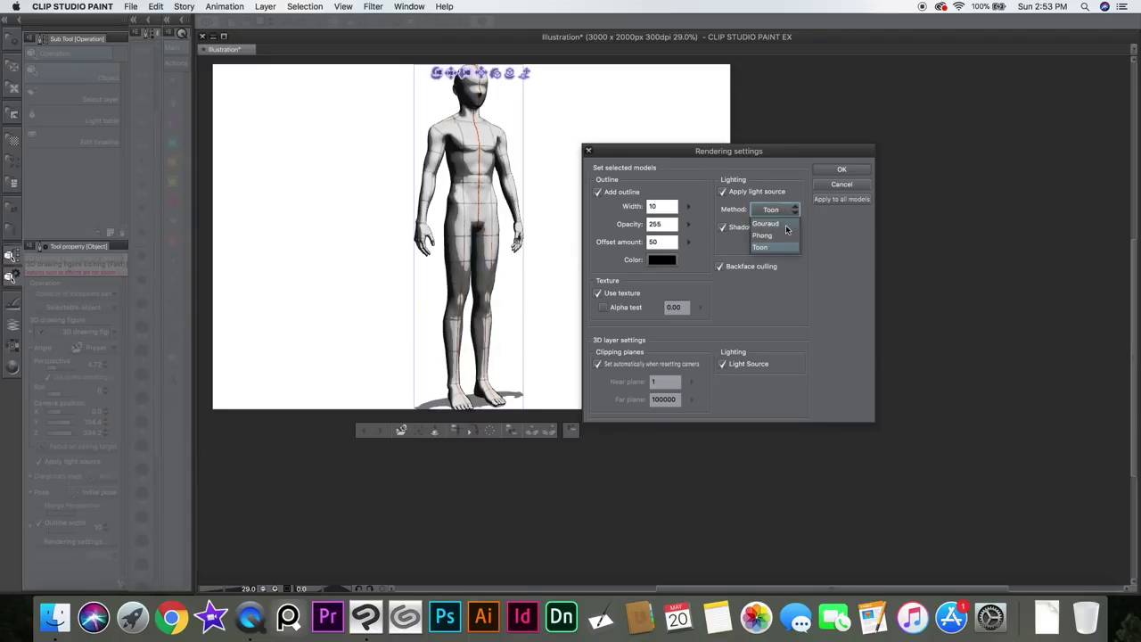
pyautogui.click(776, 247)
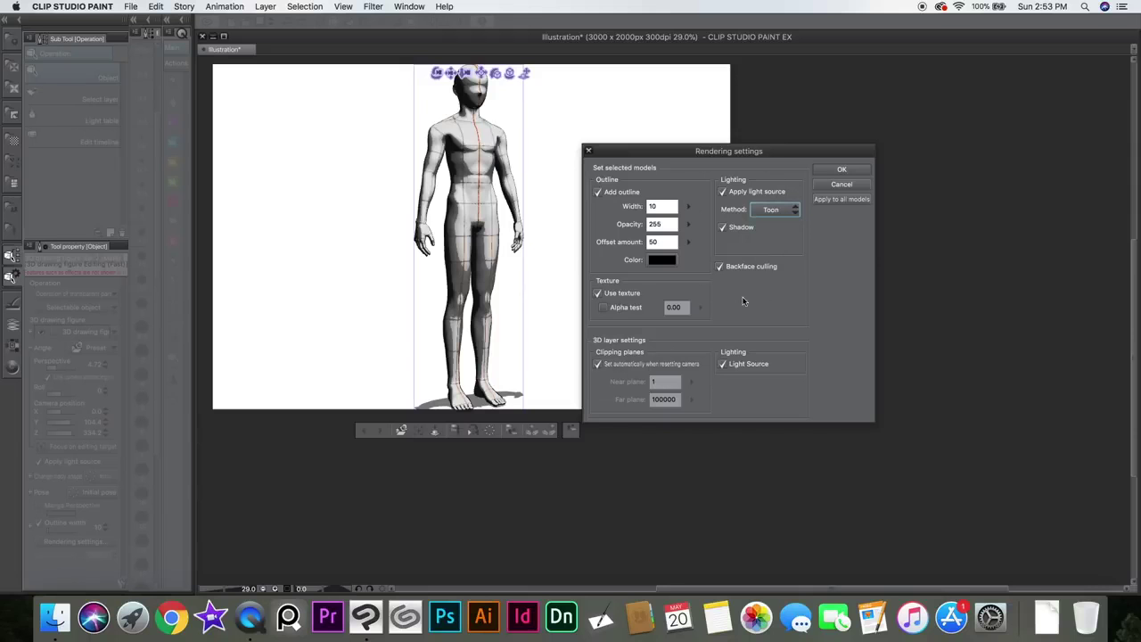
pyautogui.click(597, 293)
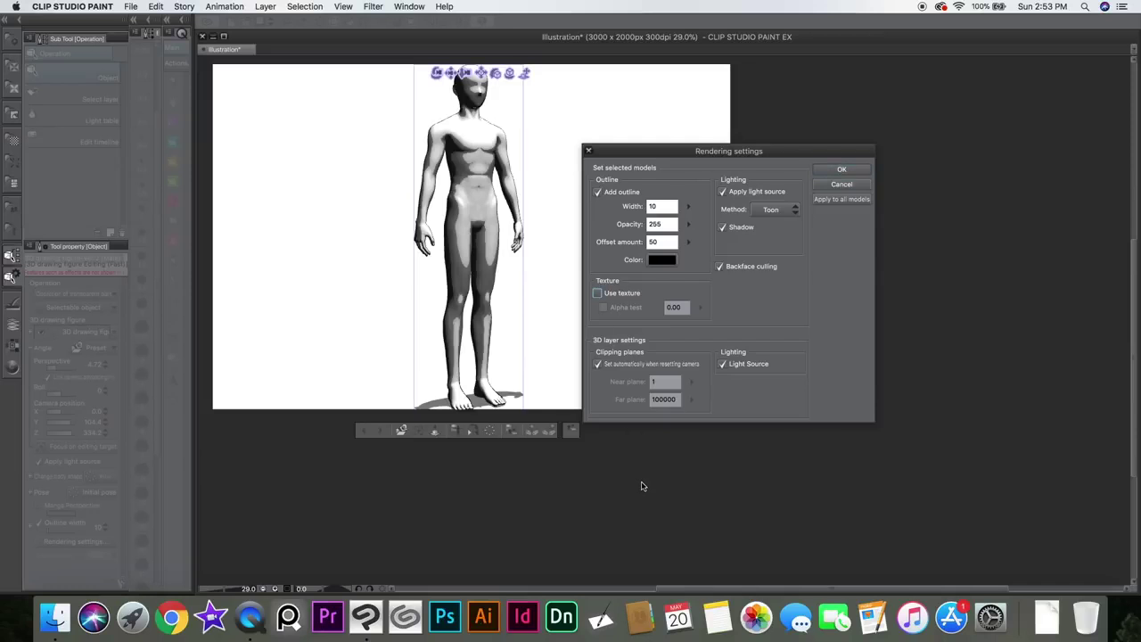
# Step: Check the 3D layer's shading without its light source, re-enable the light source, and apply the rendering settings
pyautogui.click(723, 364)
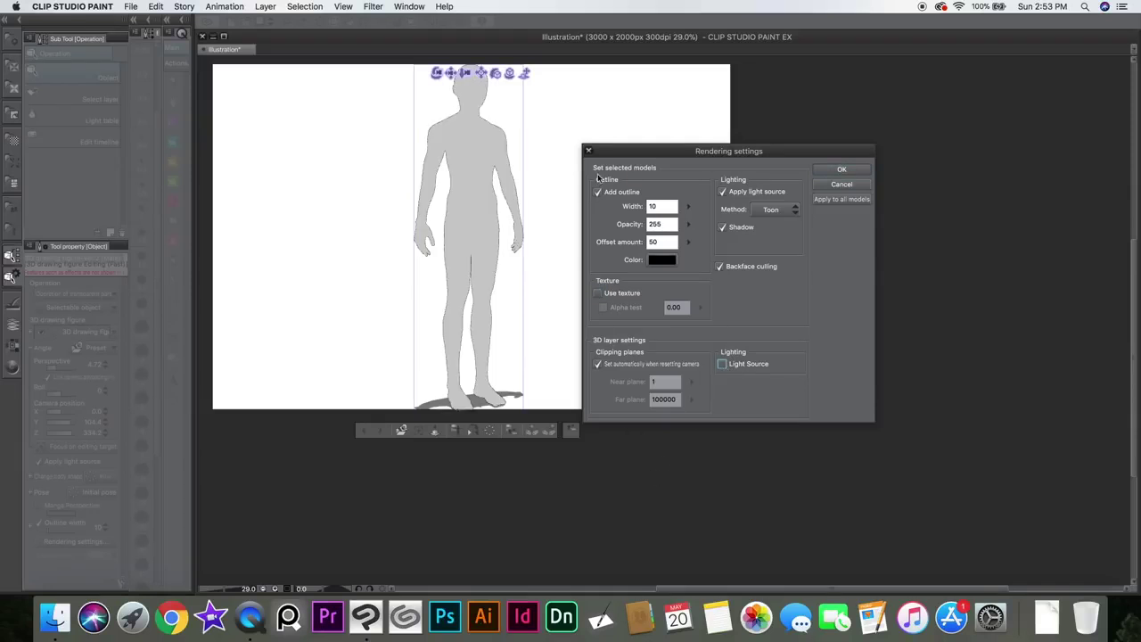
pyautogui.click(598, 294)
pyautogui.click(598, 294)
pyautogui.click(722, 363)
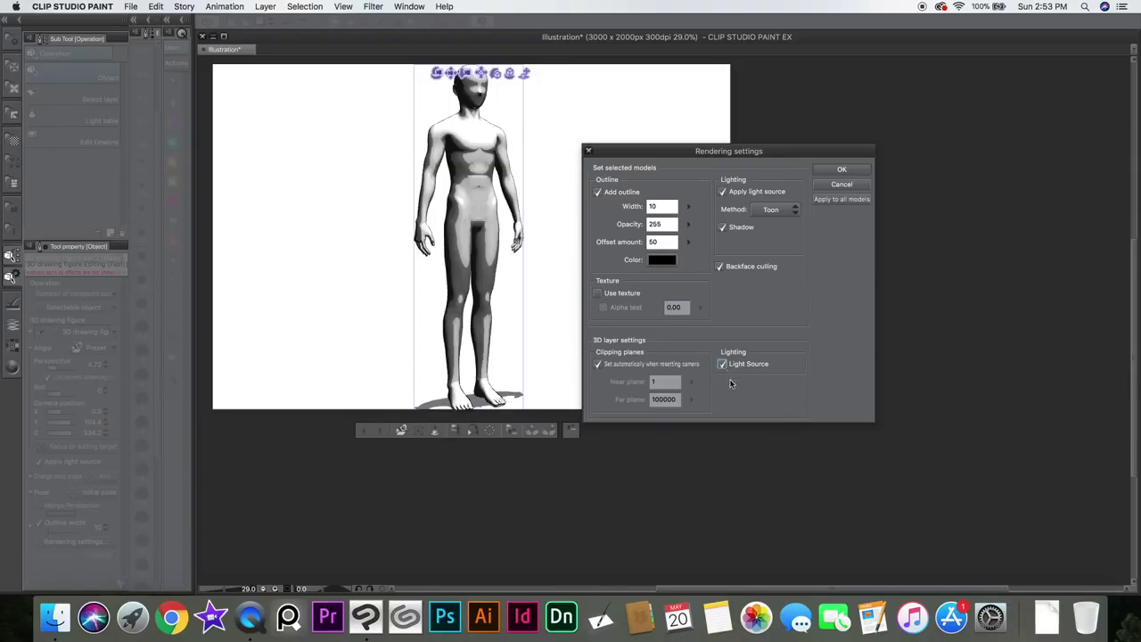
pyautogui.click(842, 171)
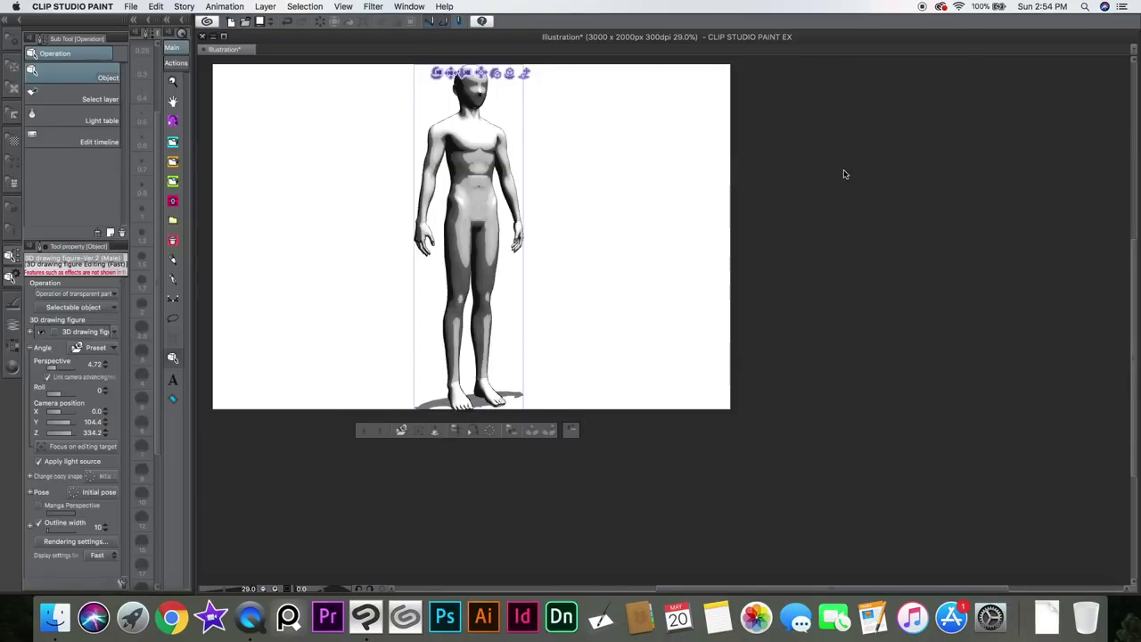
# Step: Move the camera on the 3D figure and adjust its body shape to a broad, muscular upper body
pyautogui.moveTo(592, 191); pyautogui.dragTo(597, 223)
pyautogui.moveTo(481, 79)
pyautogui.mouseDown()
pyautogui.moveTo(450, 109)
pyautogui.moveTo(466, 68)
pyautogui.moveTo(463, 89)
pyautogui.mouseUp()
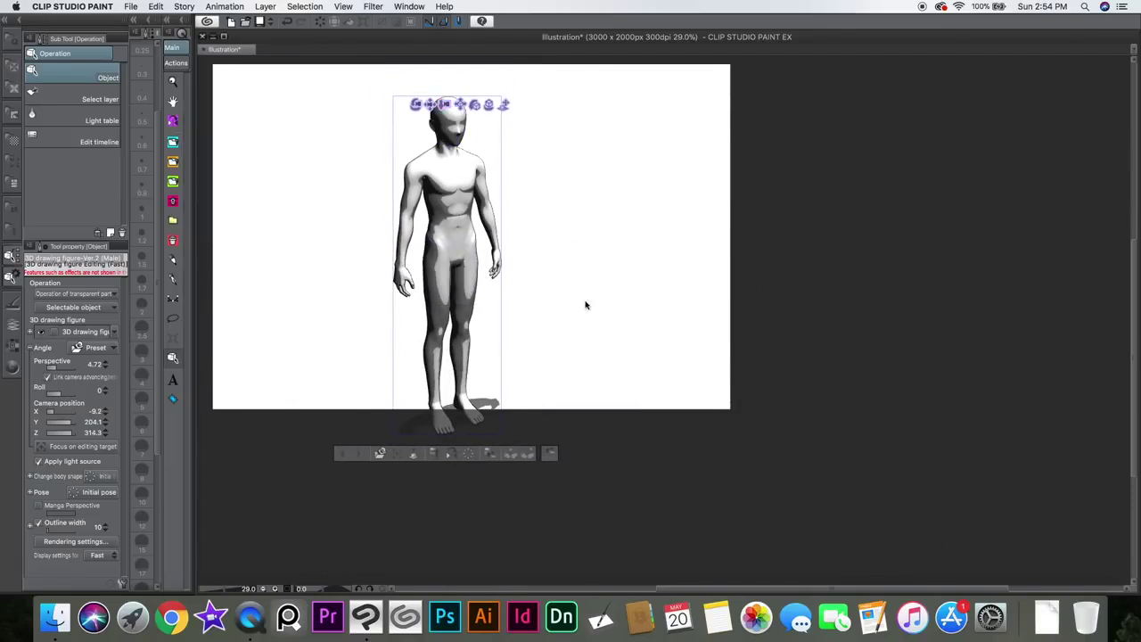
pyautogui.click(547, 454)
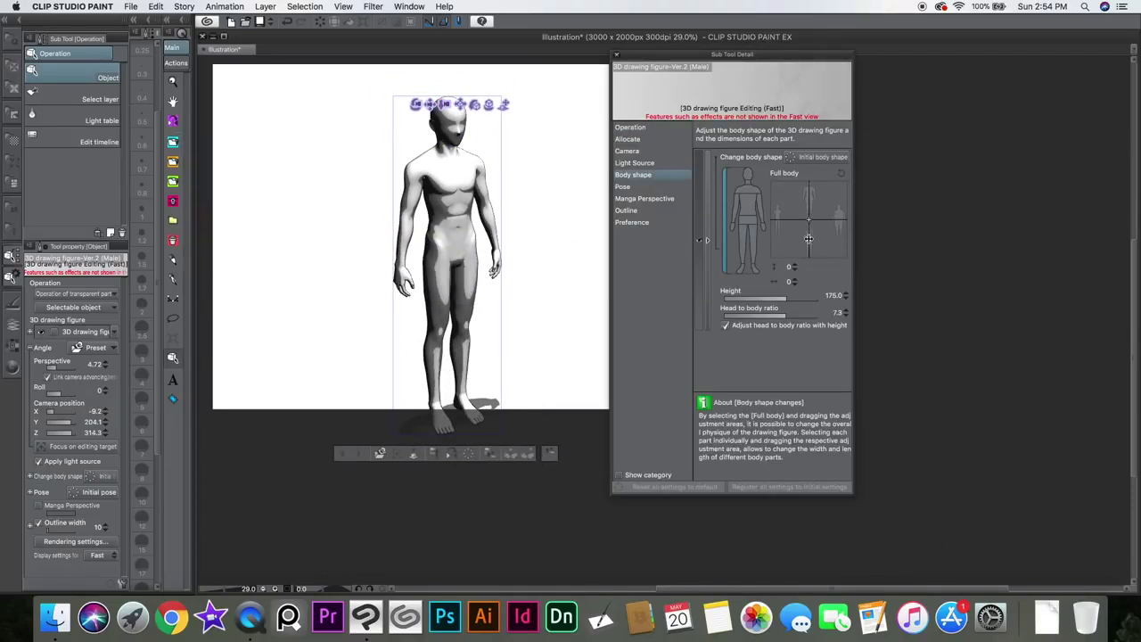
pyautogui.click(753, 192)
pyautogui.moveTo(827, 223); pyautogui.dragTo(887, 217)
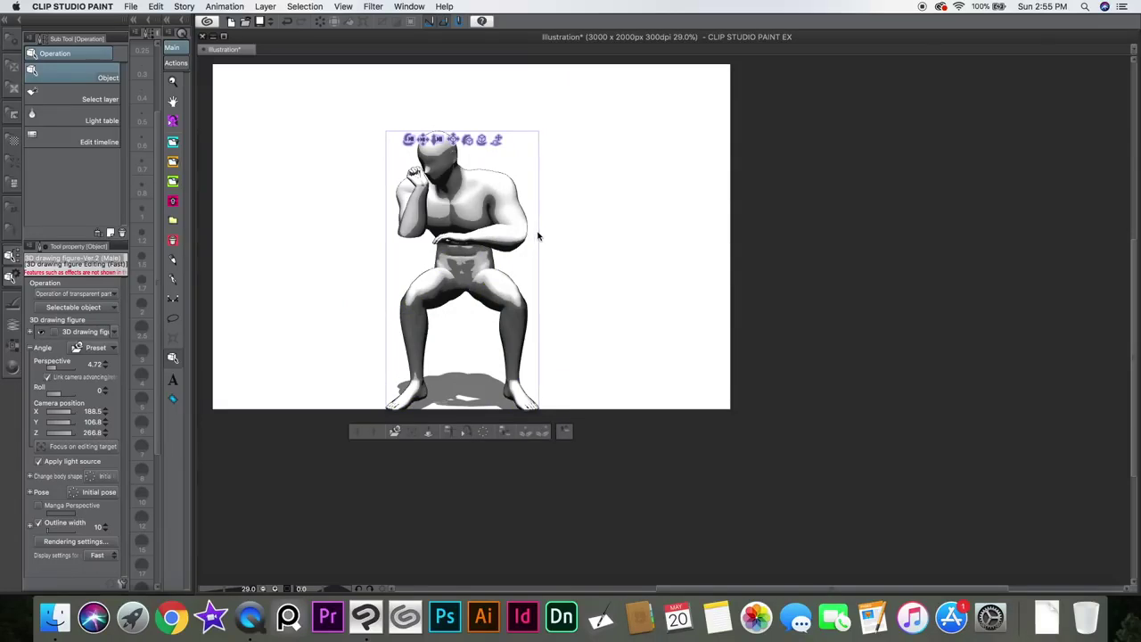
pyautogui.click(401, 7)
pyautogui.moveTo(354, 7)
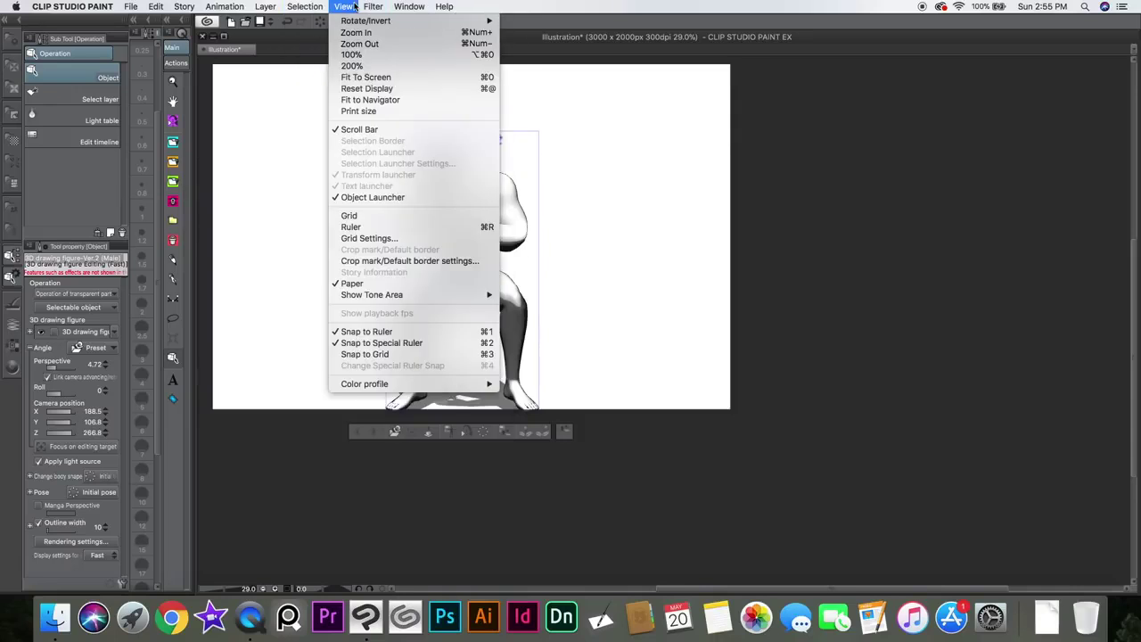
pyautogui.moveTo(446, 8)
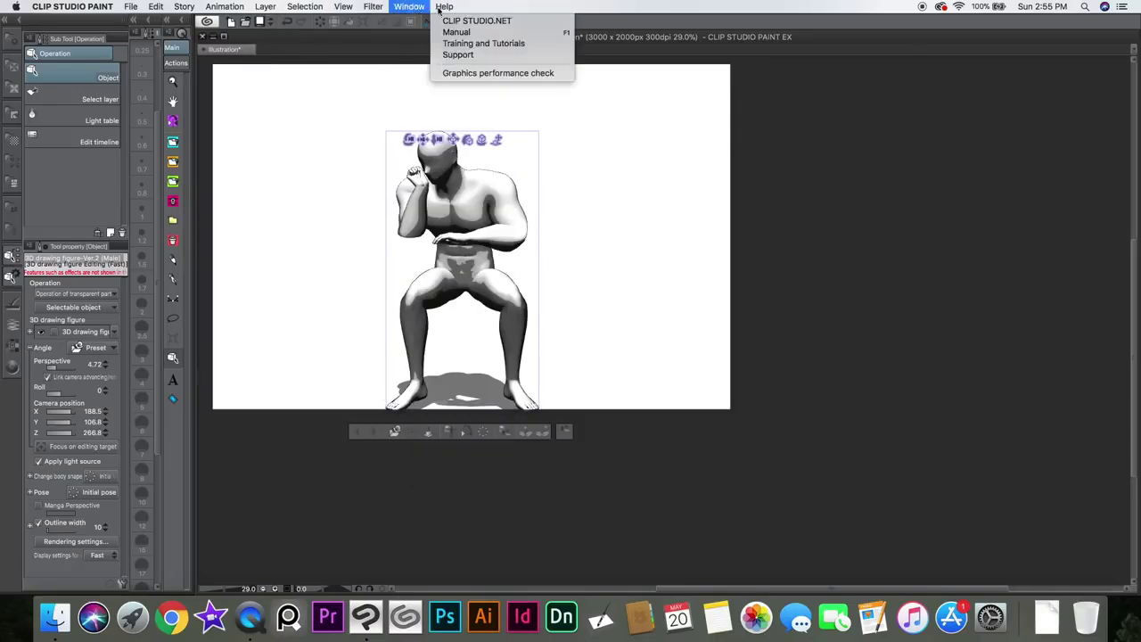
pyautogui.moveTo(409, 8)
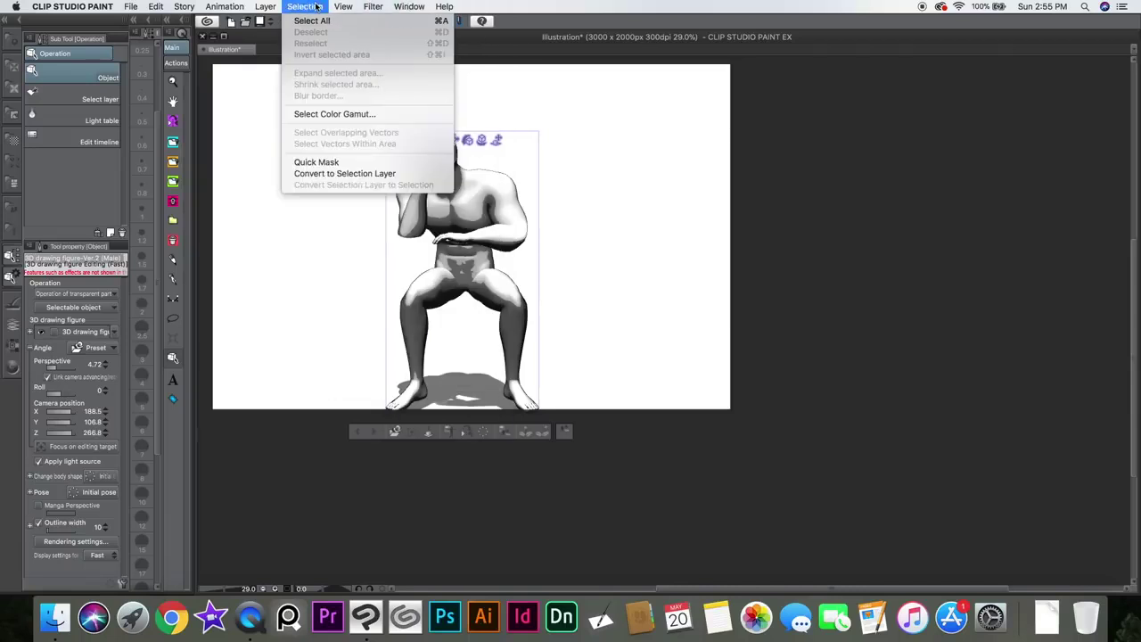
pyautogui.moveTo(268, 7)
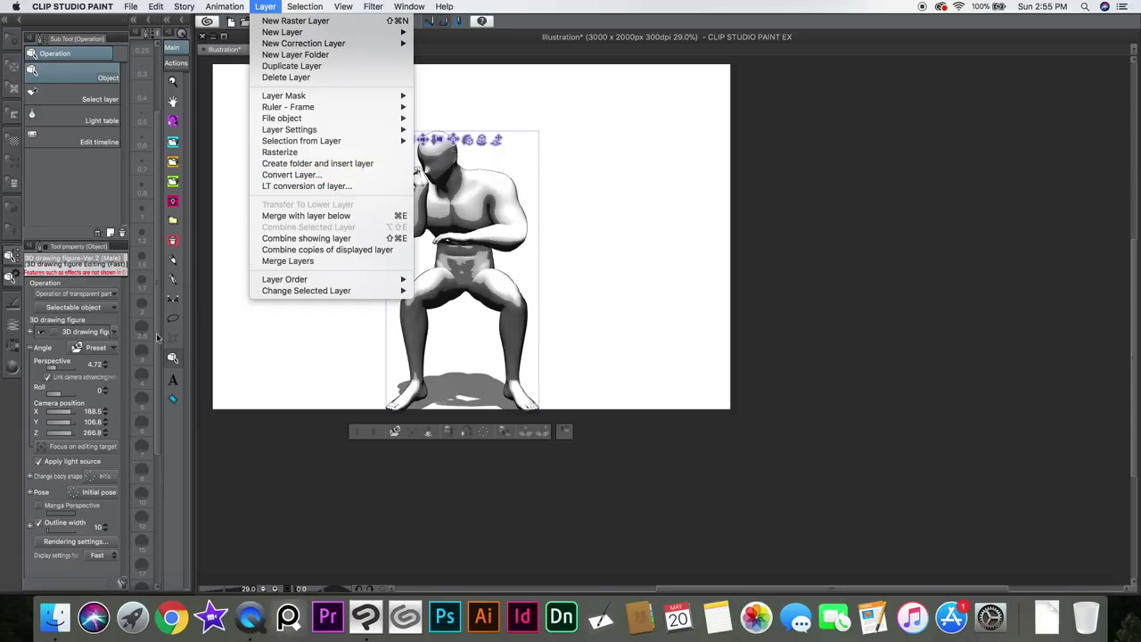
# Step: Run an LT conversion on the 3D figure's layer with the preview enabled, adjusting the posterization levels for texture line extraction
pyautogui.click(13, 352)
pyautogui.click(12, 352)
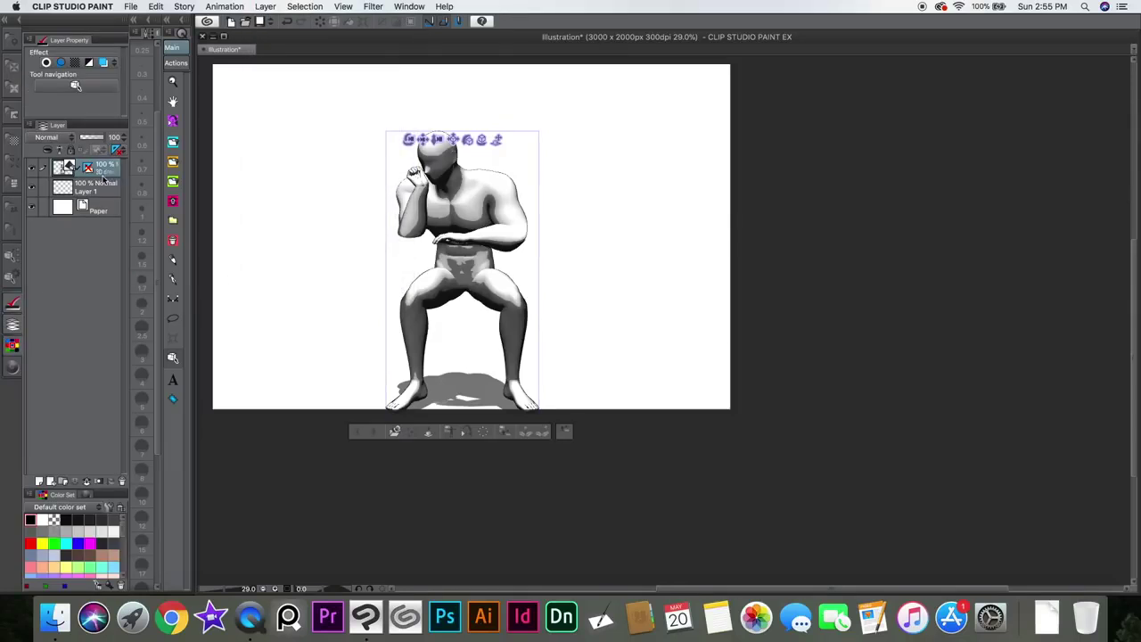
pyautogui.rightClick(99, 166)
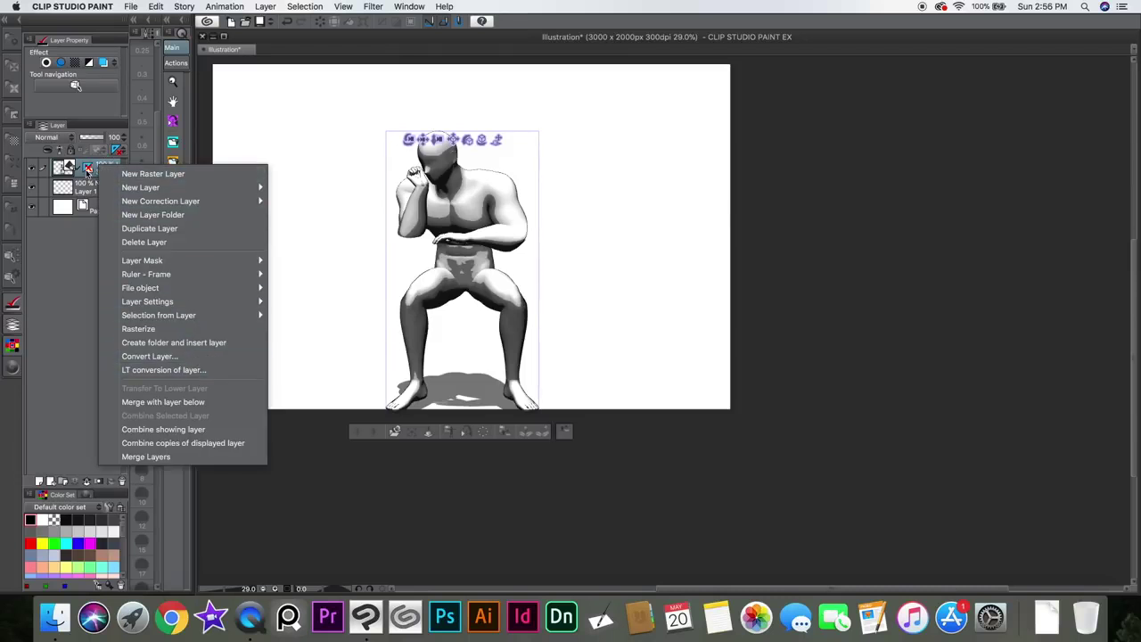
pyautogui.click(201, 374)
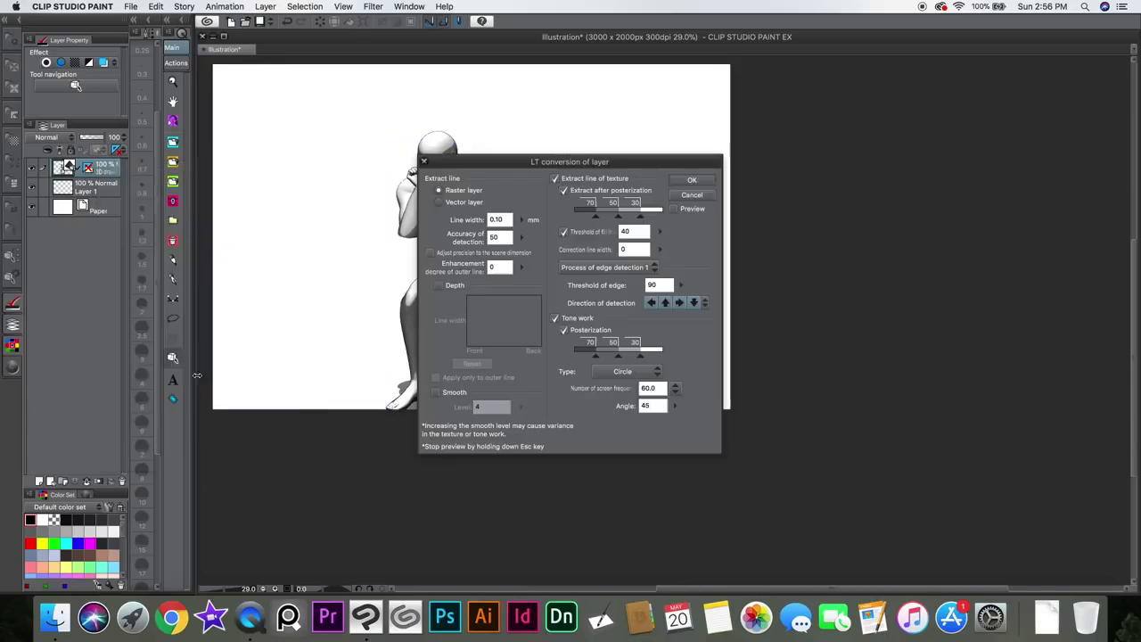
pyautogui.moveTo(593, 162); pyautogui.dragTo(722, 126)
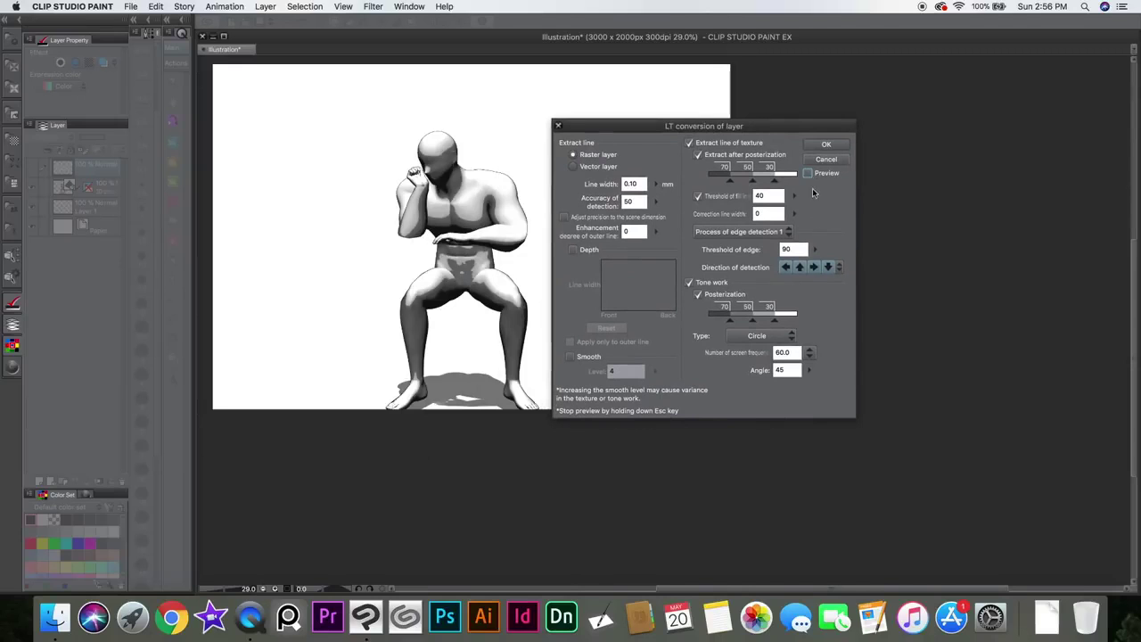
pyautogui.click(807, 174)
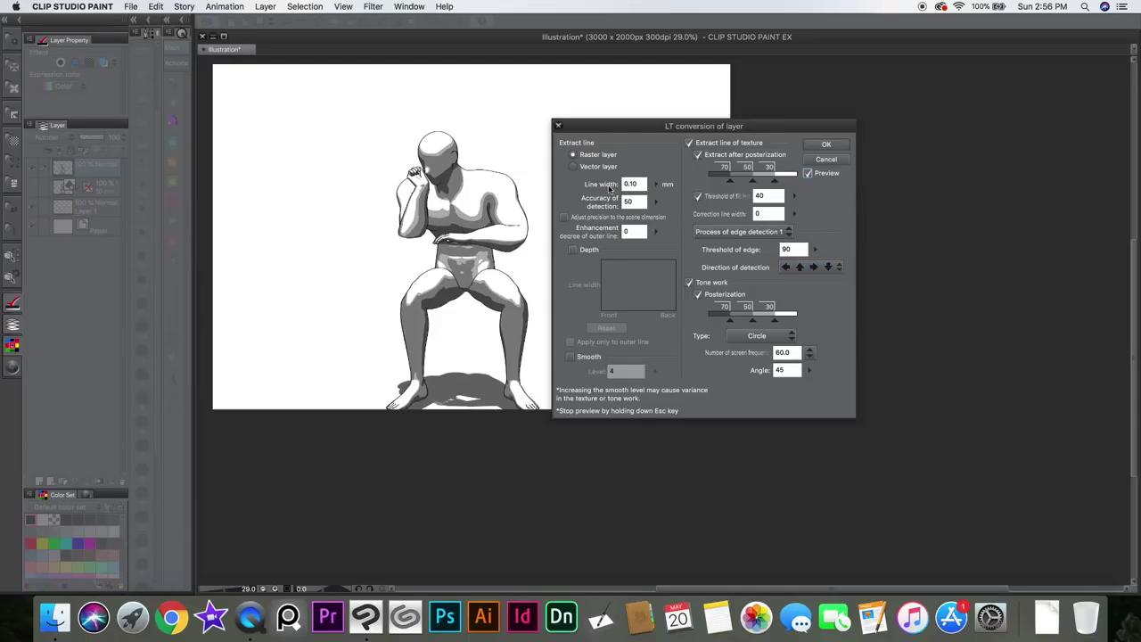
pyautogui.moveTo(776, 182)
pyautogui.mouseDown()
pyautogui.moveTo(787, 182)
pyautogui.moveTo(707, 190)
pyautogui.moveTo(720, 182)
pyautogui.mouseUp()
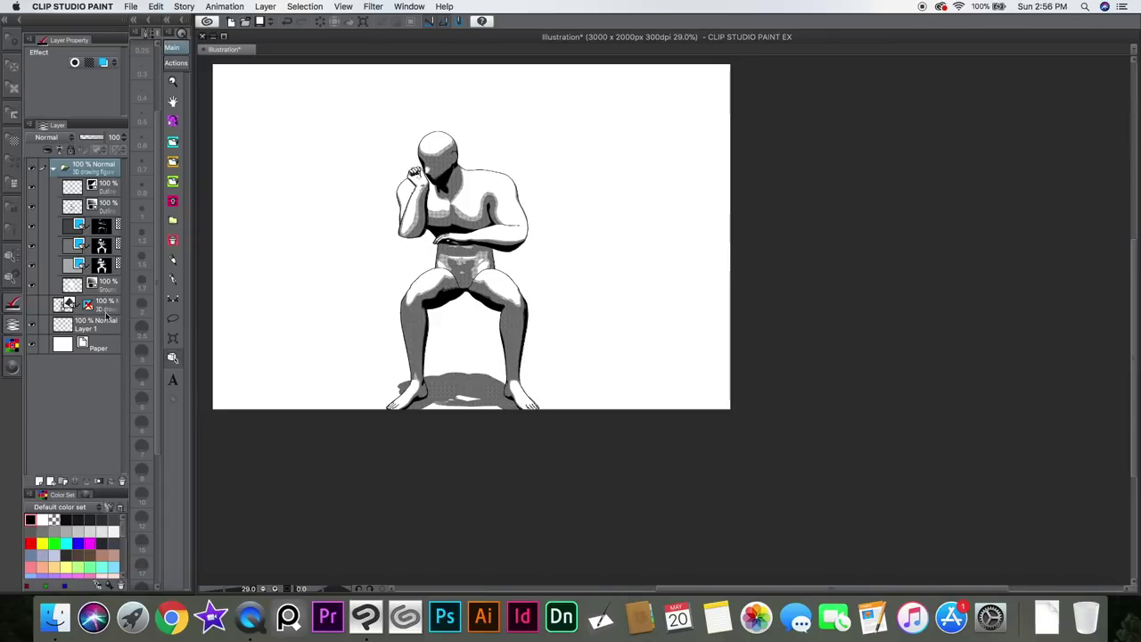
# Step: Hide all layers in the converted figure's folder and view the three tone layers individually and combined
pyautogui.moveTo(31, 189); pyautogui.dragTo(32, 285)
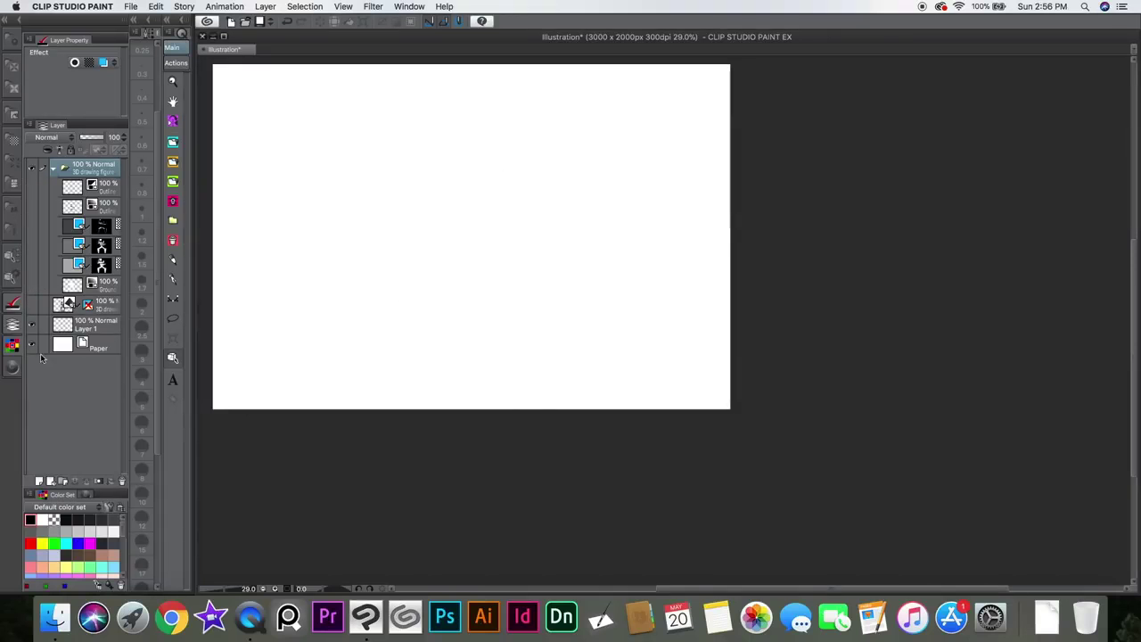
pyautogui.click(31, 264)
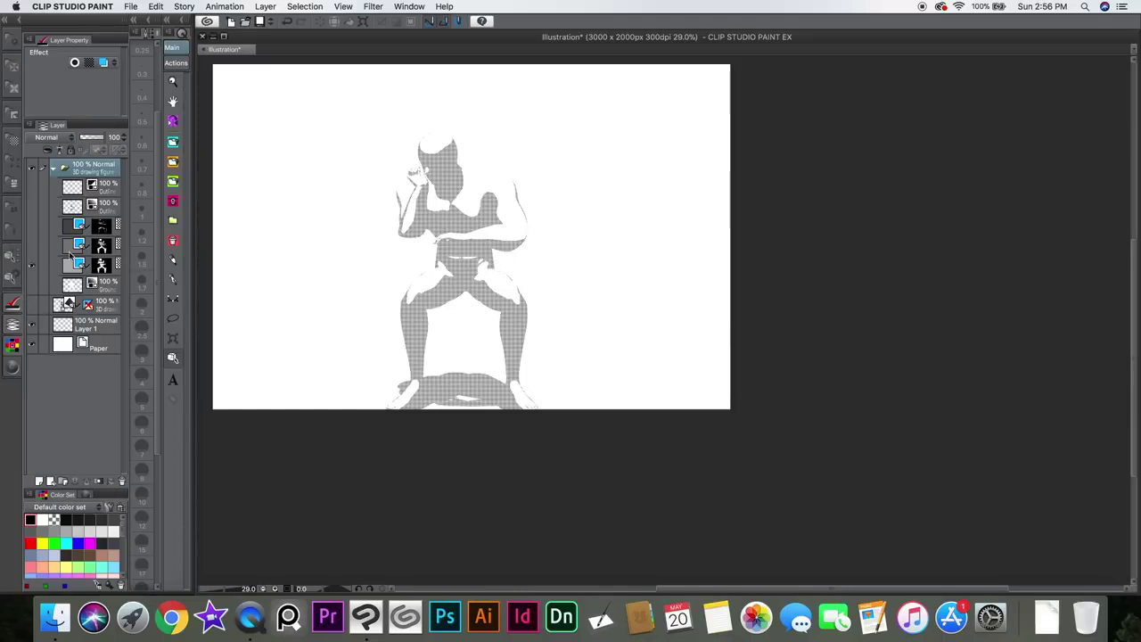
pyautogui.click(31, 245)
pyautogui.click(31, 265)
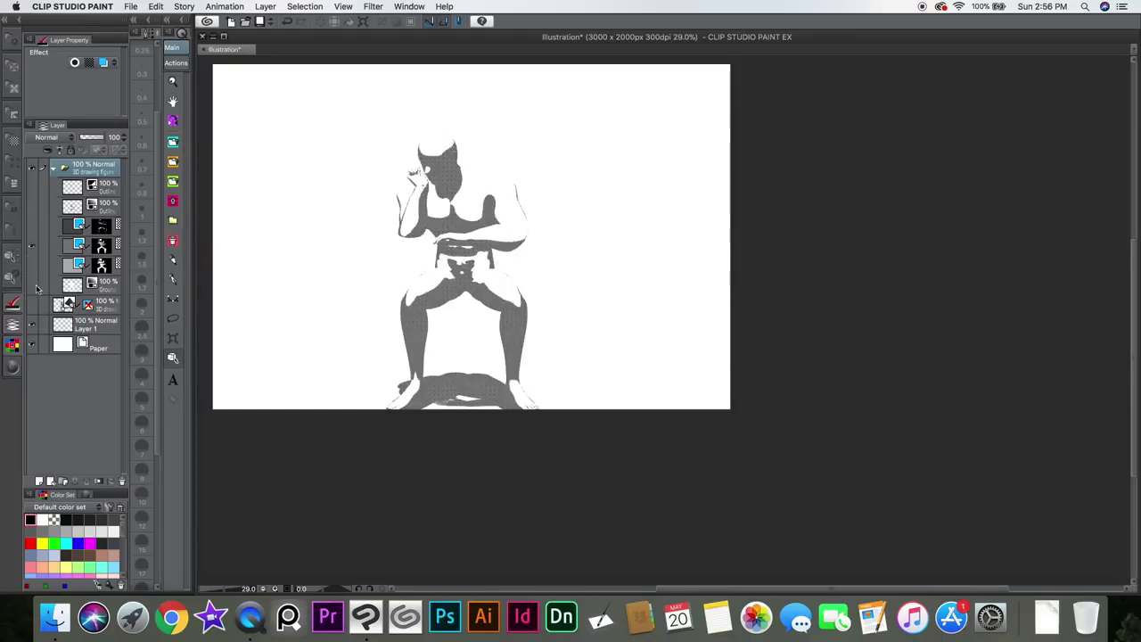
pyautogui.click(31, 225)
pyautogui.click(31, 245)
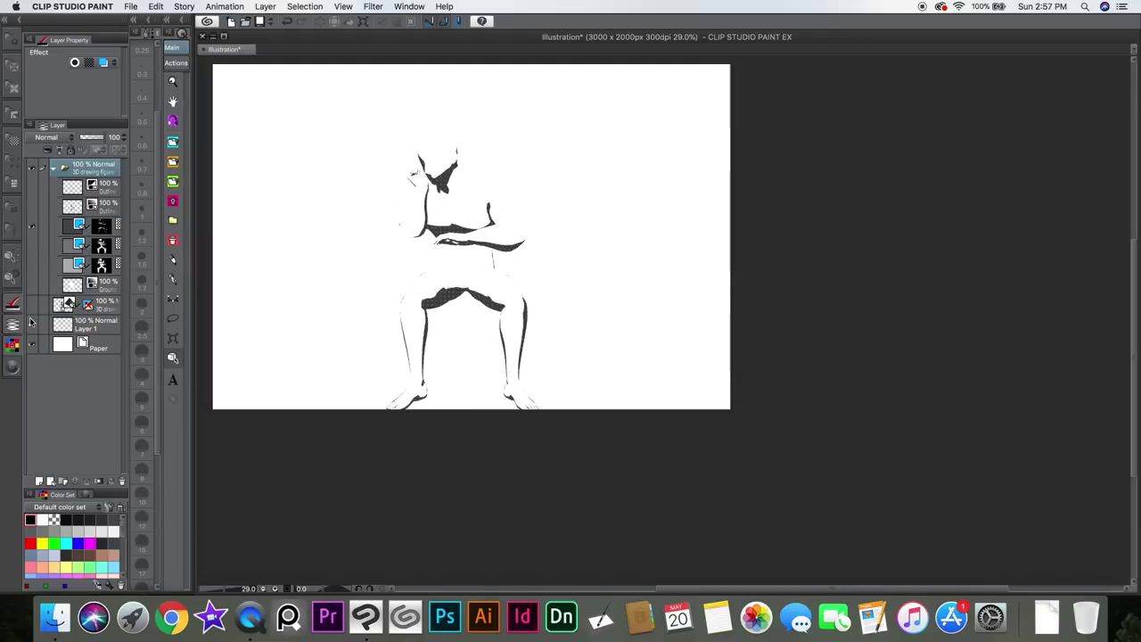
pyautogui.click(31, 265)
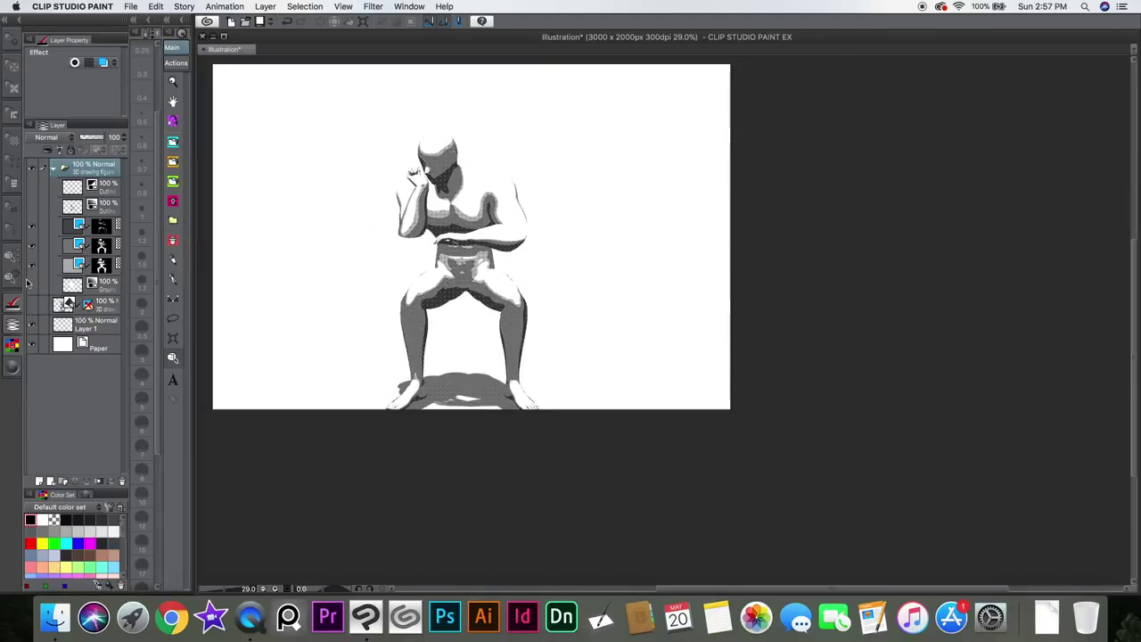
# Step: Compare the extracted texture-line layer with the tone layers by toggling their visibility
pyautogui.click(30, 223)
pyautogui.click(31, 245)
pyautogui.click(31, 265)
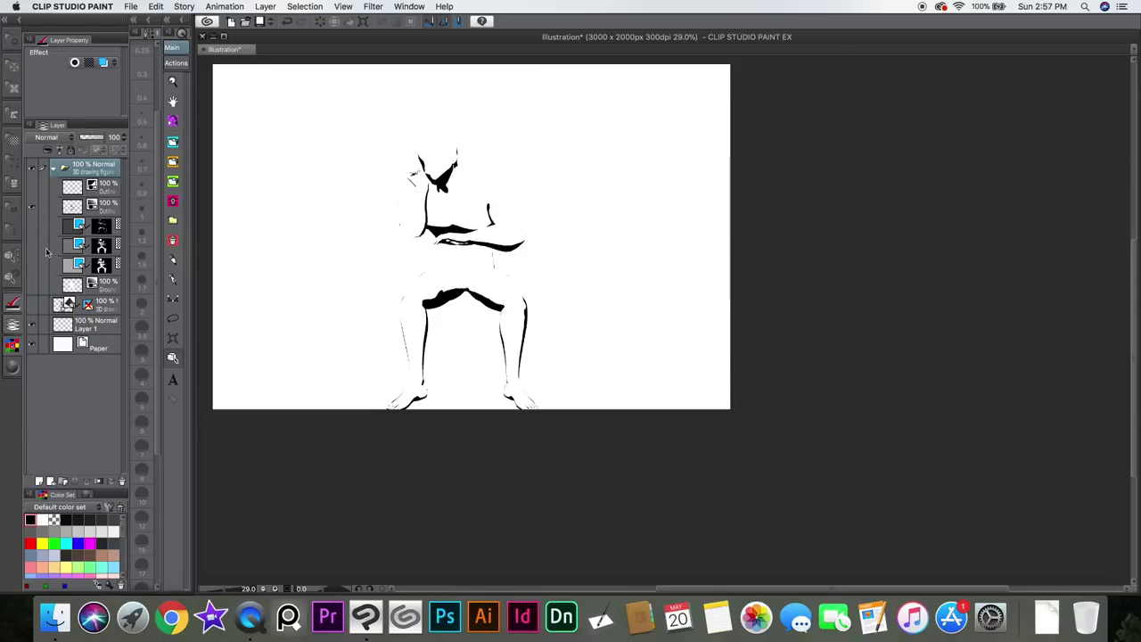
pyautogui.click(31, 244)
pyautogui.click(31, 264)
pyautogui.click(29, 226)
pyautogui.moveTo(36, 209); pyautogui.dragTo(31, 264)
pyautogui.scroll(3, 489, 122)
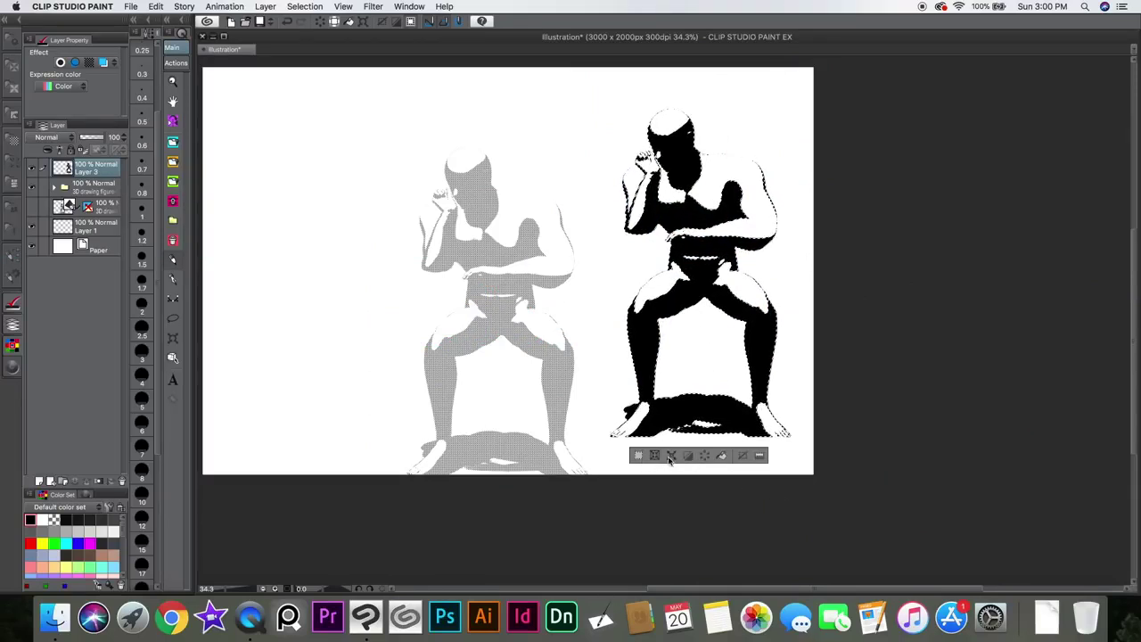
# Step: Browse the commands available for the Selection Launcher, including Pop-up palette and Reselect, and close its settings
pyautogui.click(760, 457)
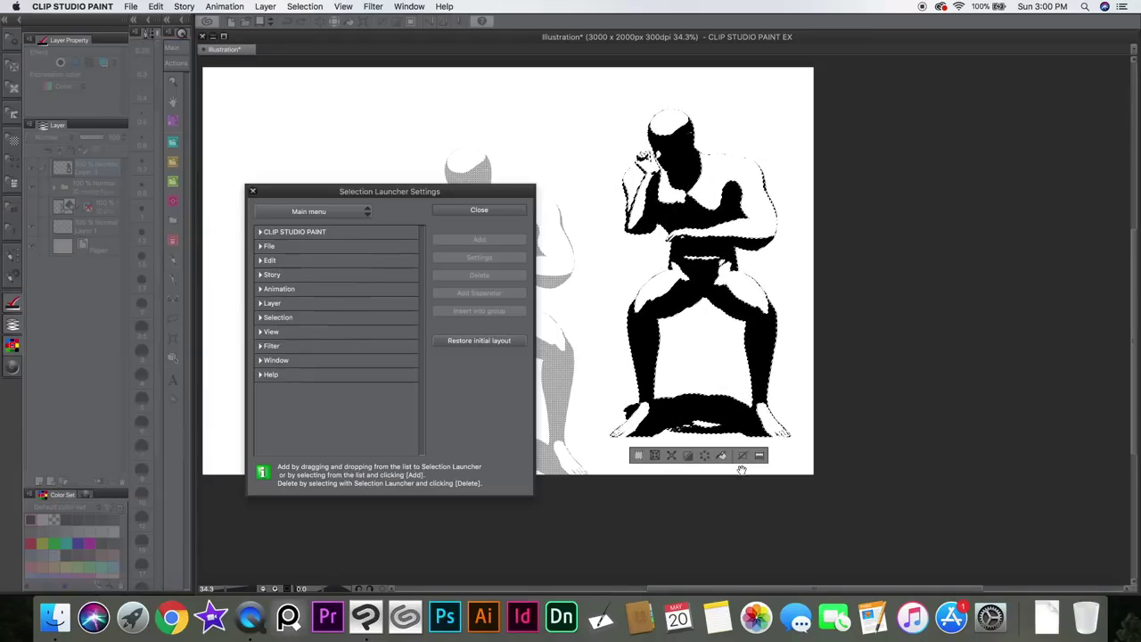
pyautogui.click(366, 211)
pyautogui.click(303, 226)
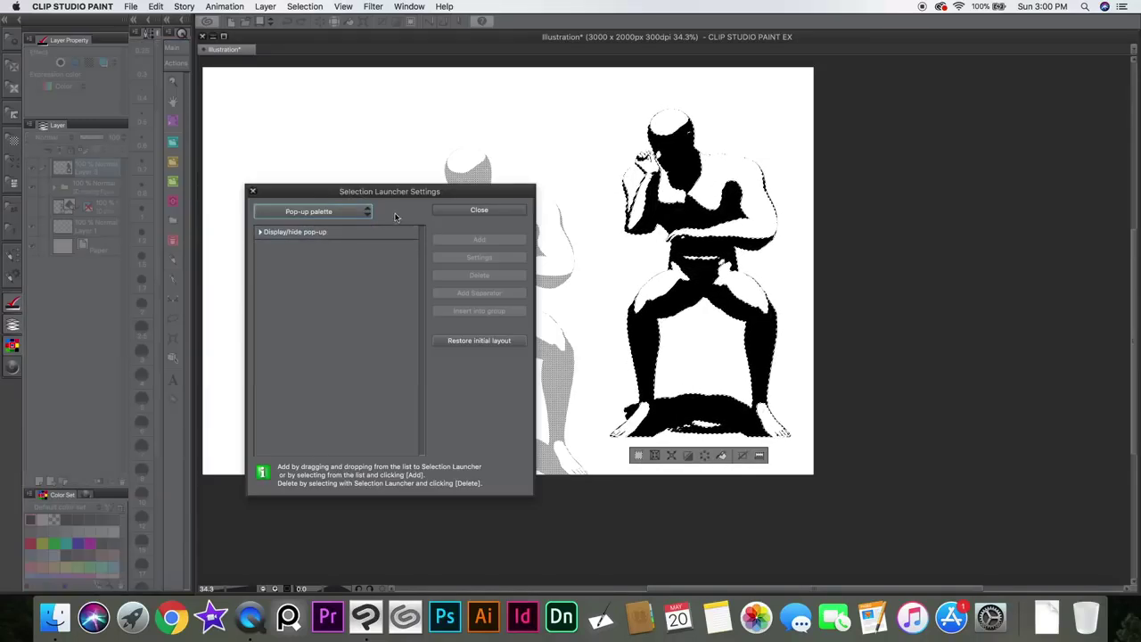
pyautogui.click(260, 317)
pyautogui.click(278, 360)
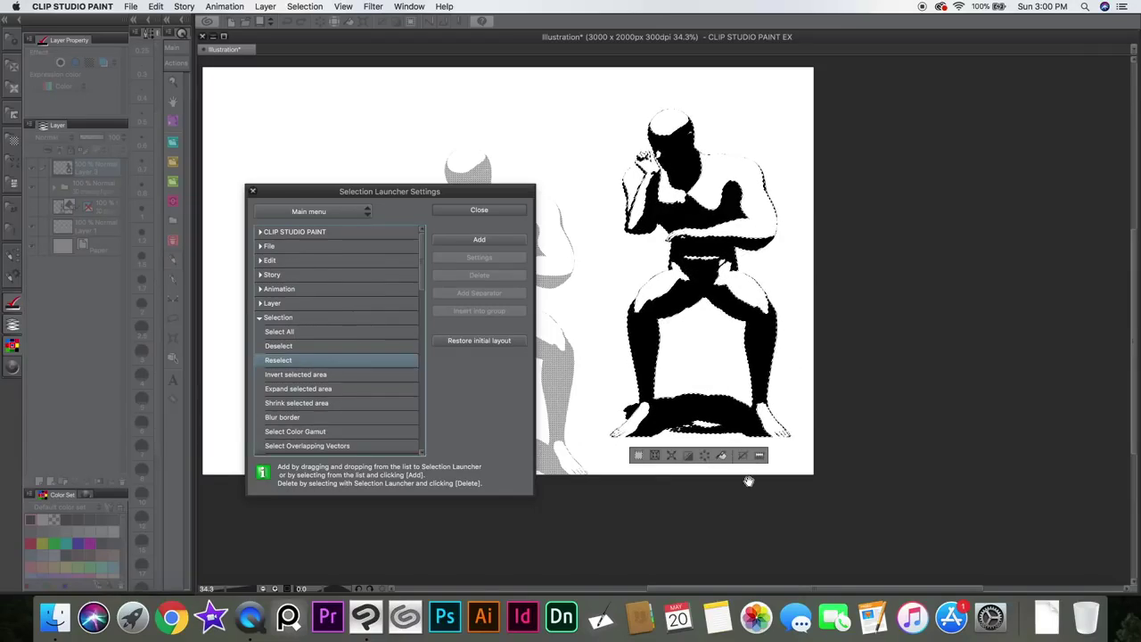
pyautogui.click(479, 240)
pyautogui.click(479, 209)
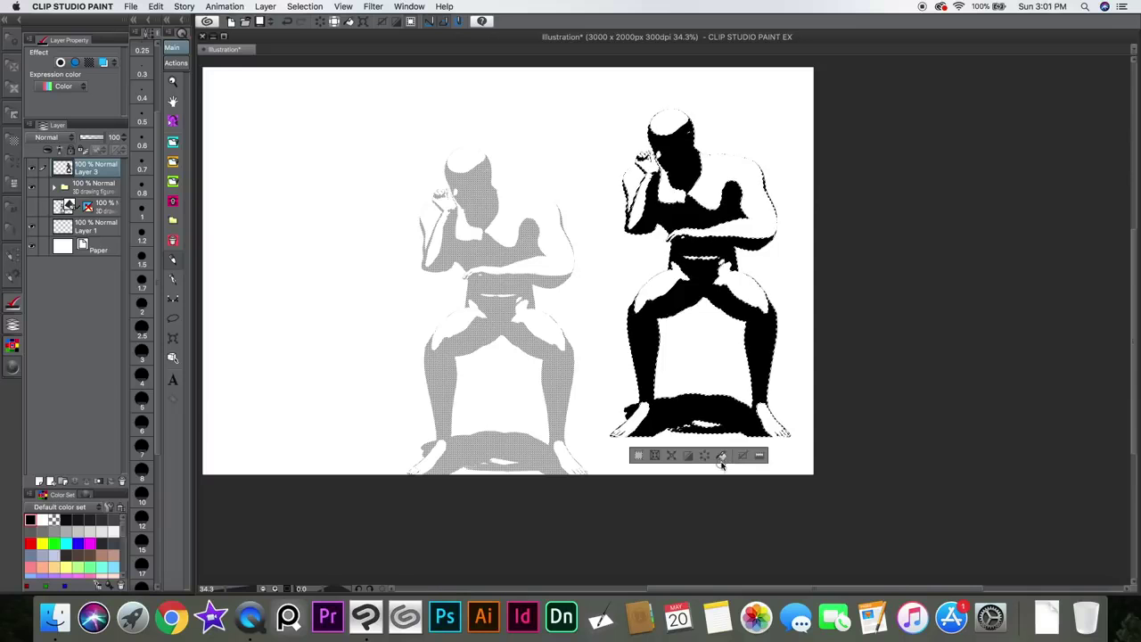
# Step: Fill the selected silhouette on Layer 3 with magenta
pyautogui.click(89, 543)
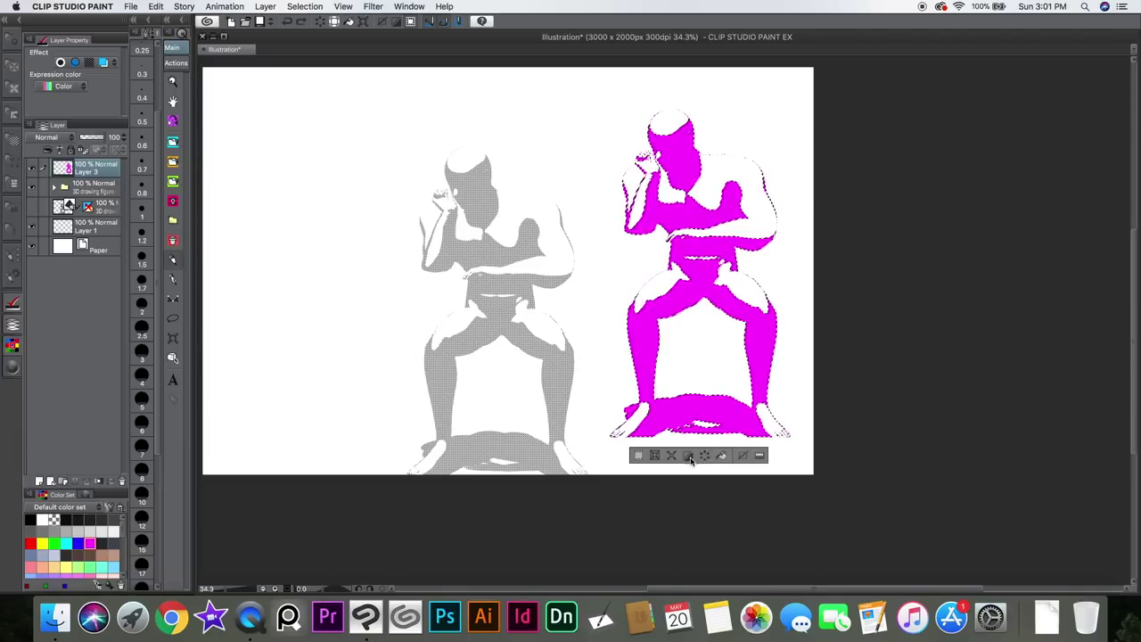
# Step: Try painting brush strokes around the silhouette with the selection inverted, undo them, and restore the original selection
pyautogui.click(688, 456)
pyautogui.moveTo(617, 198); pyautogui.dragTo(459, 192)
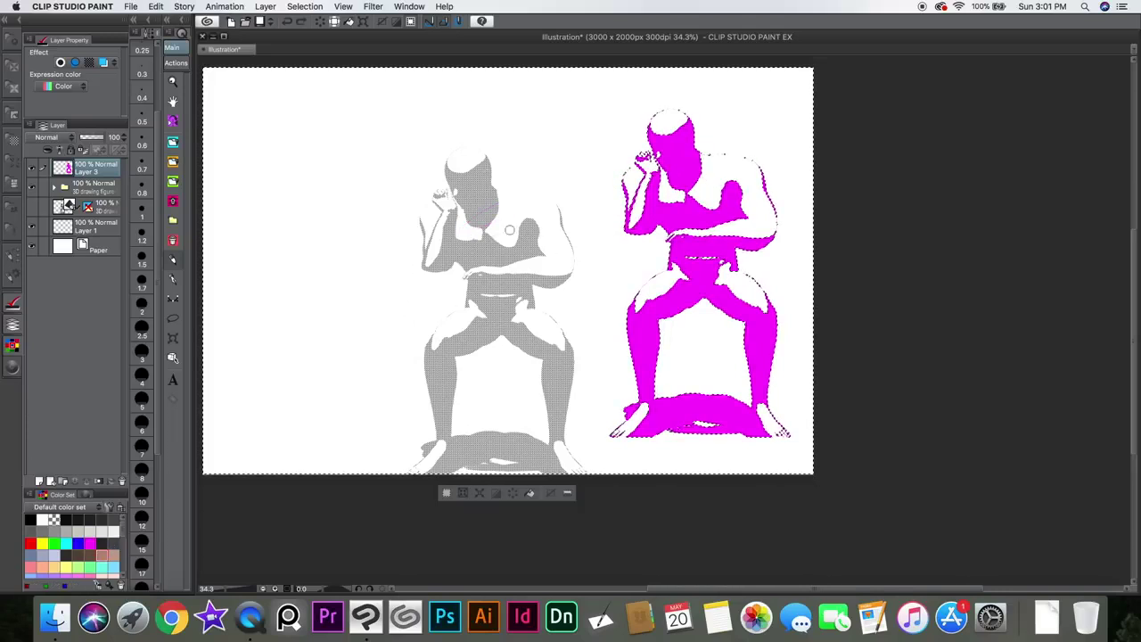
pyautogui.press('super+z')
pyautogui.moveTo(611, 190)
pyautogui.mouseDown()
pyautogui.moveTo(577, 208)
pyautogui.moveTo(740, 135)
pyautogui.moveTo(700, 141)
pyautogui.moveTo(705, 127)
pyautogui.moveTo(749, 127)
pyautogui.mouseUp()
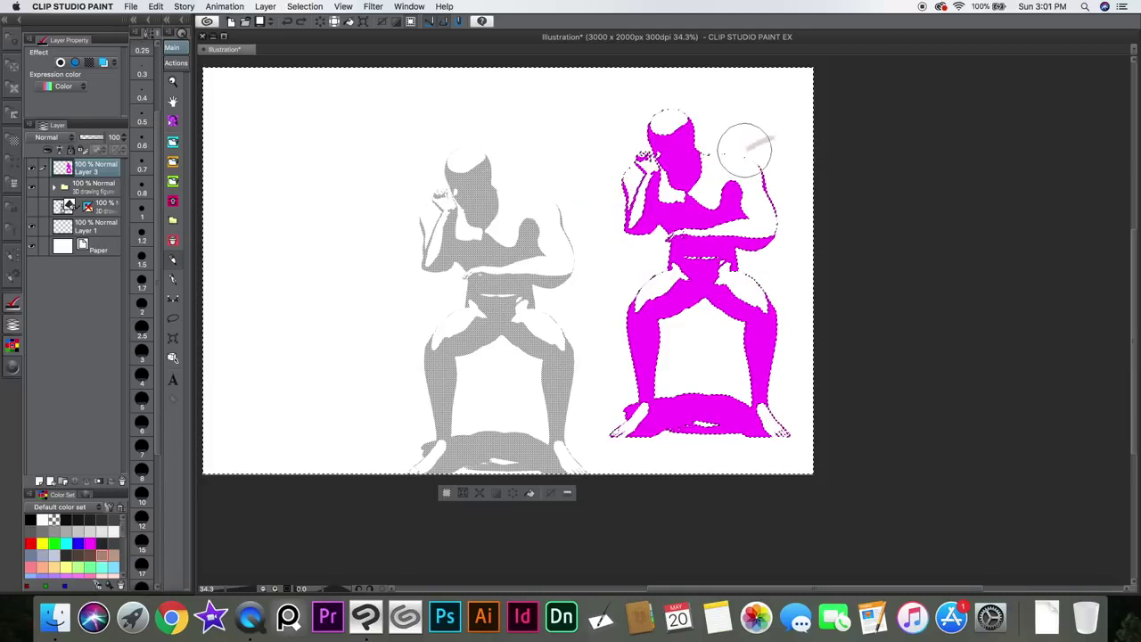
pyautogui.press('super+z')
pyautogui.moveTo(513, 496); pyautogui.dragTo(711, 460)
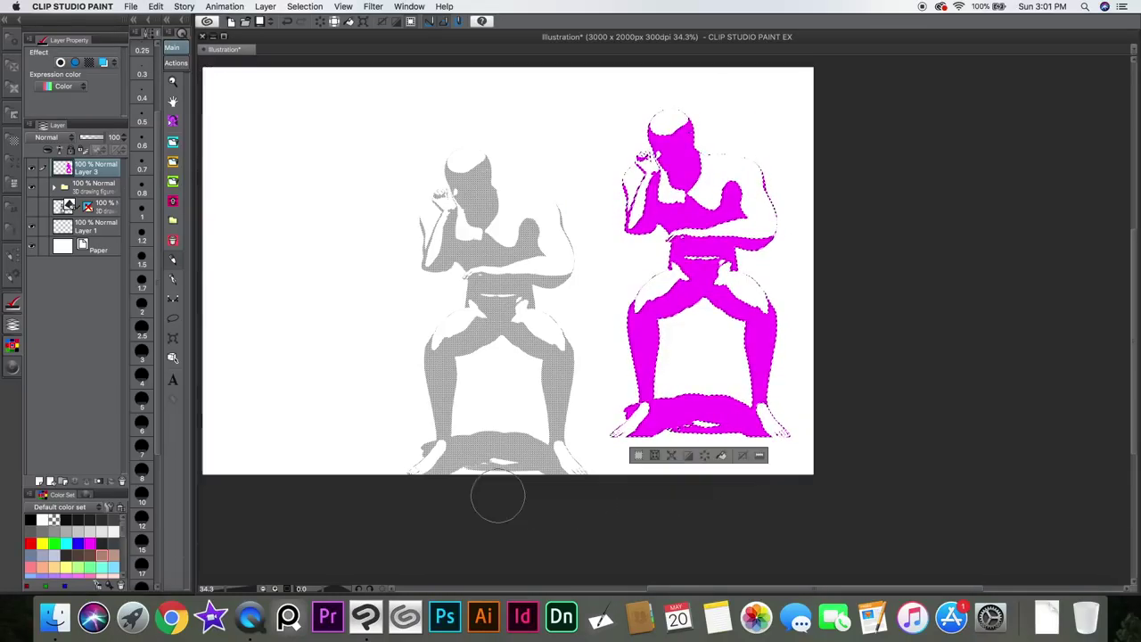
# Step: Expand the selected area by 0.50 mm, and open the Shrink selected area settings and cancel them
pyautogui.click(671, 456)
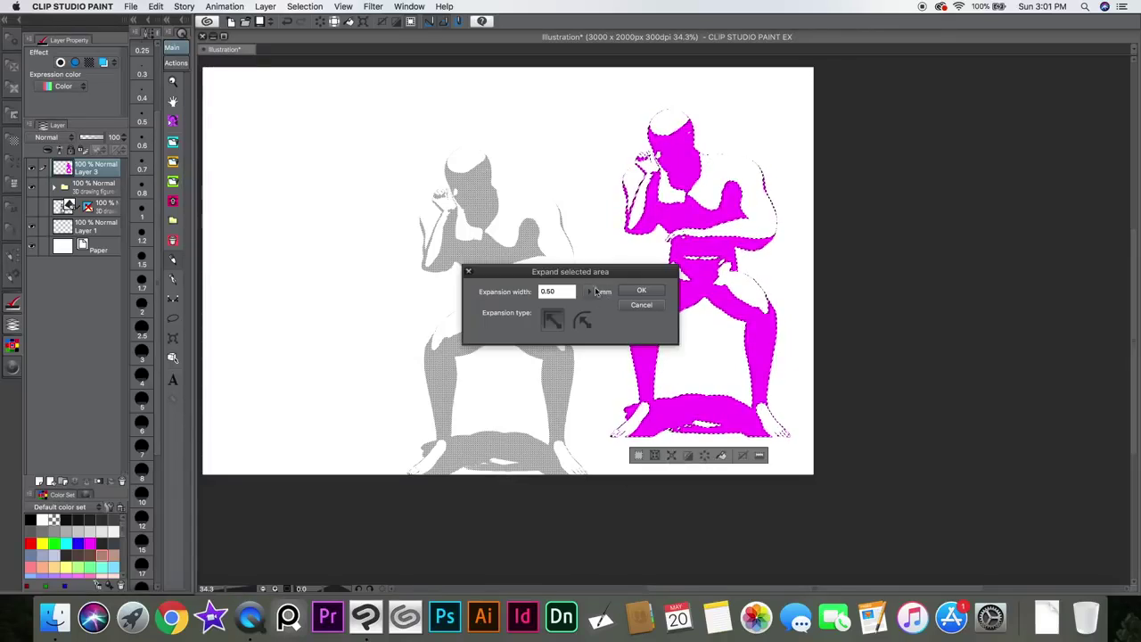
pyautogui.click(641, 291)
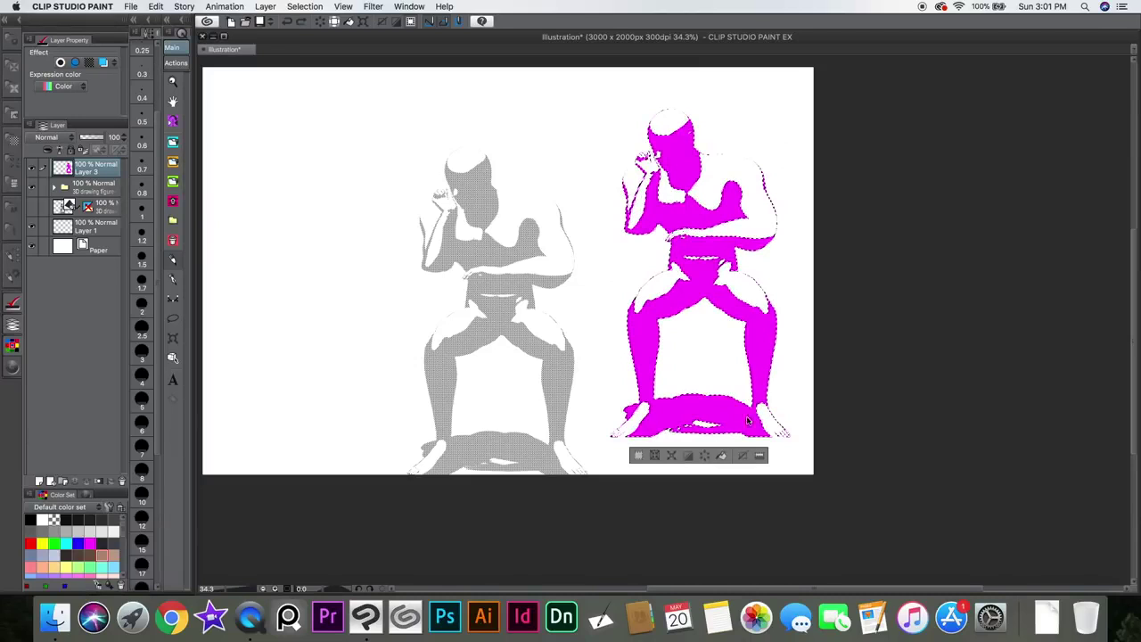
pyautogui.click(656, 456)
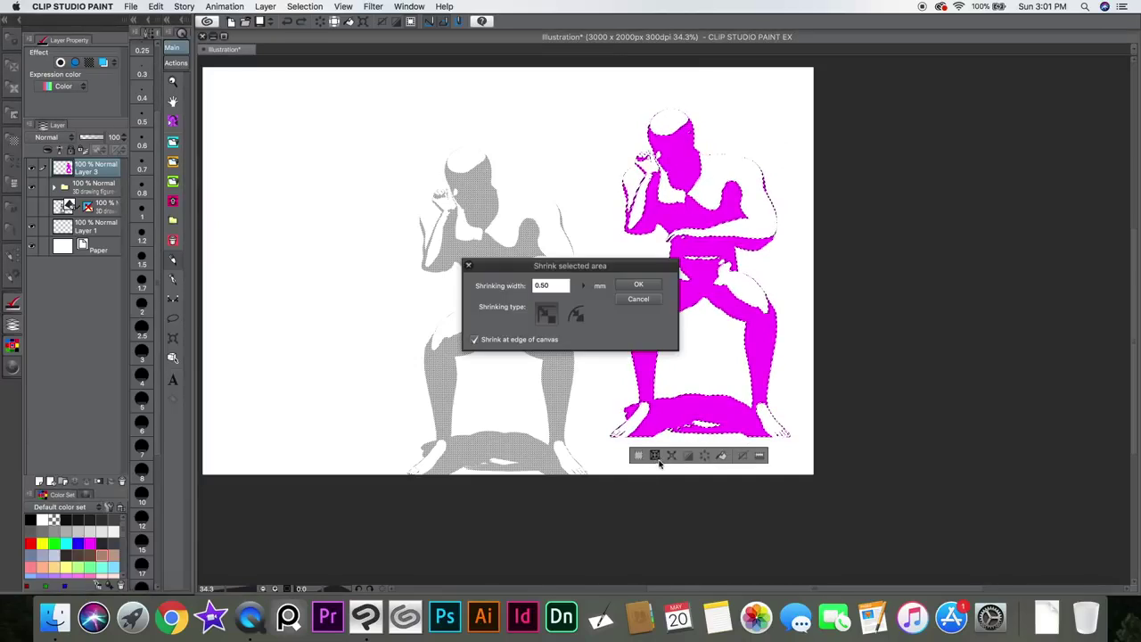
pyautogui.click(642, 298)
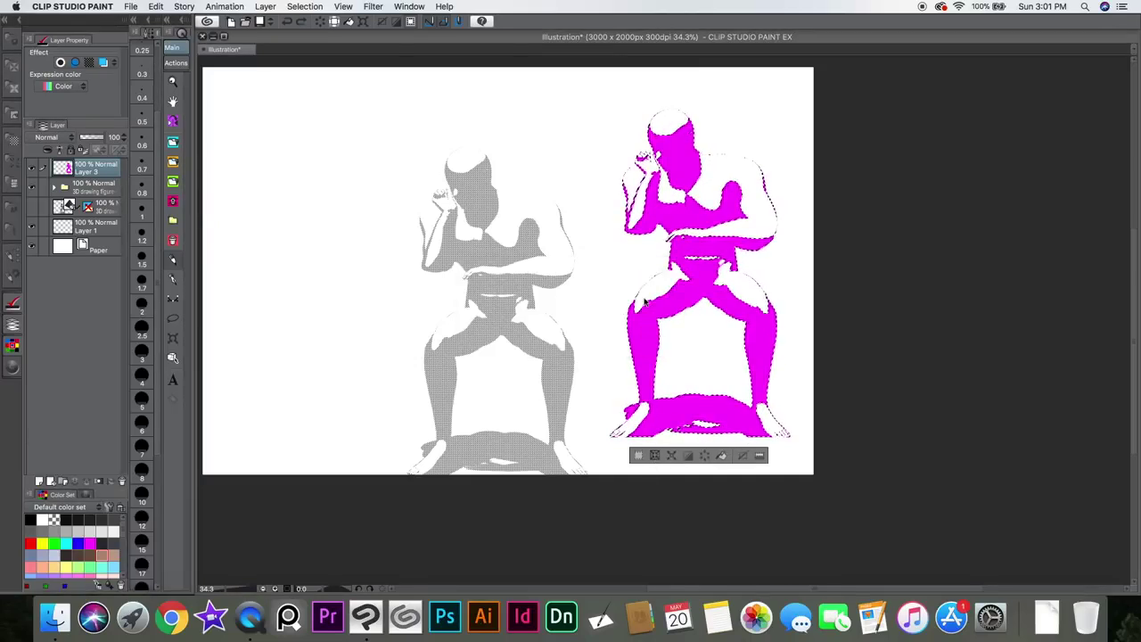
# Step: Try cropping the canvas to the selected silhouette and undo it, and clear the selection and restore it
pyautogui.click(638, 456)
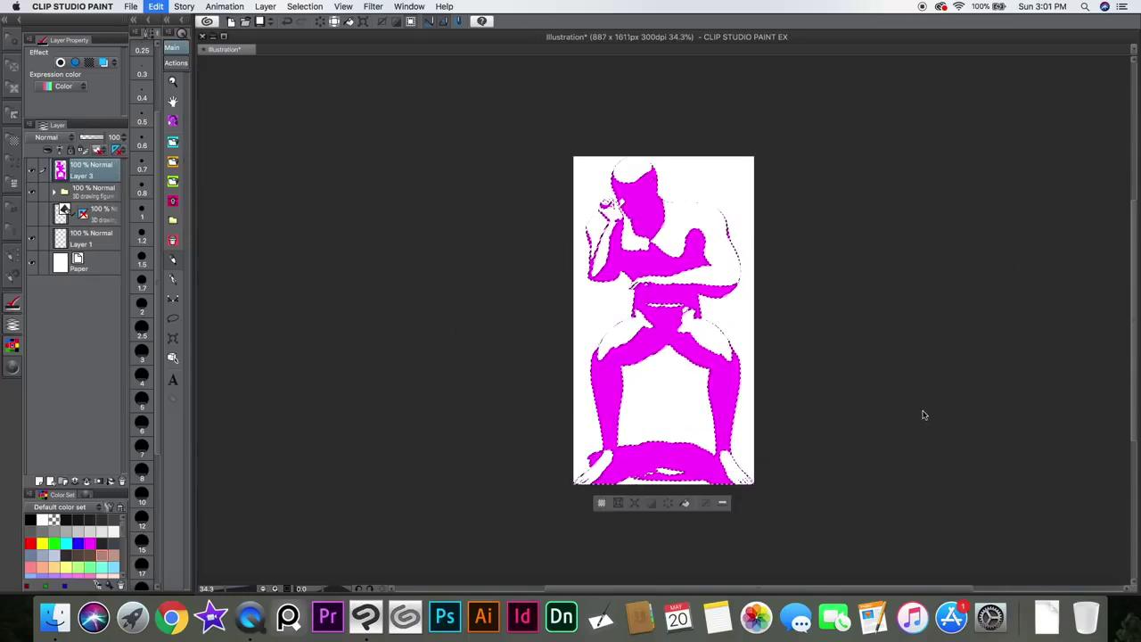
pyautogui.press('super+z')
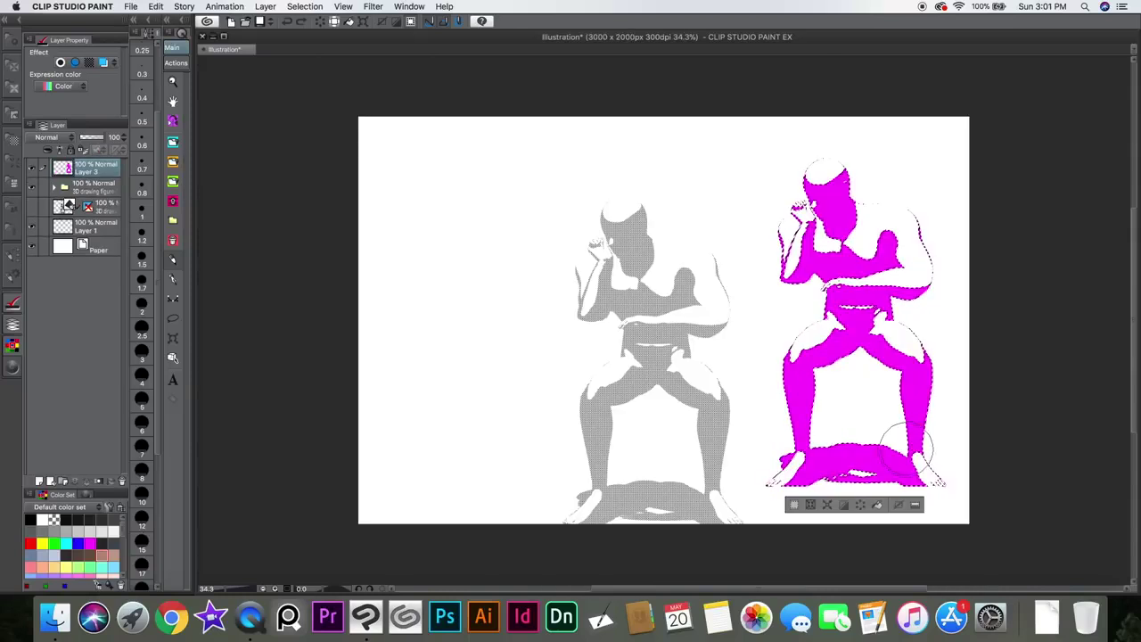
pyautogui.click(898, 506)
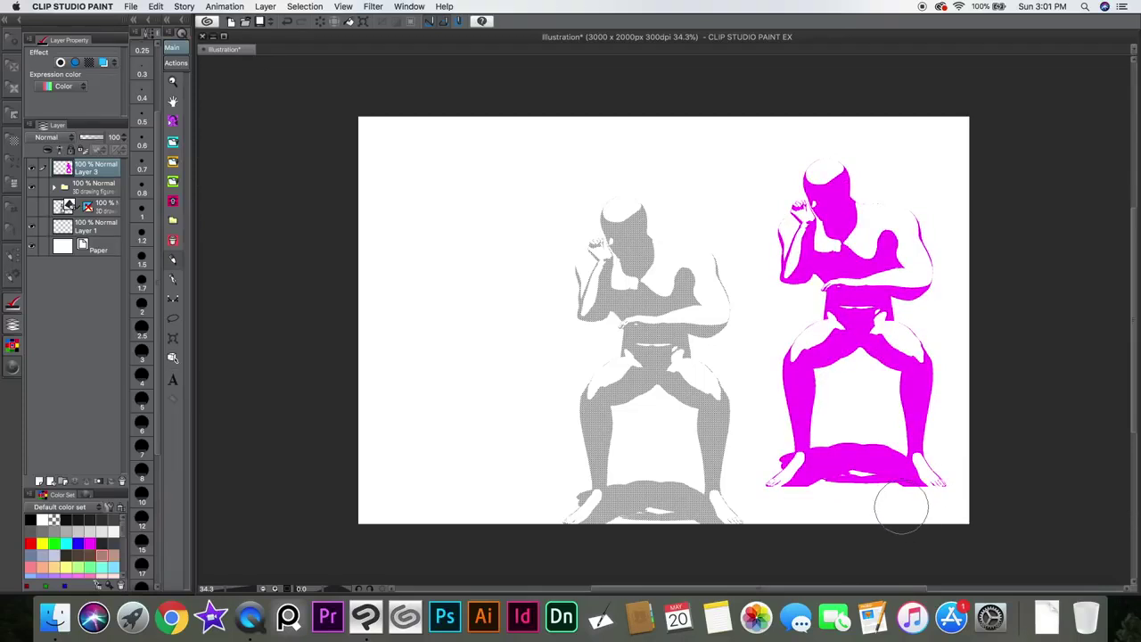
pyautogui.press('super+z')
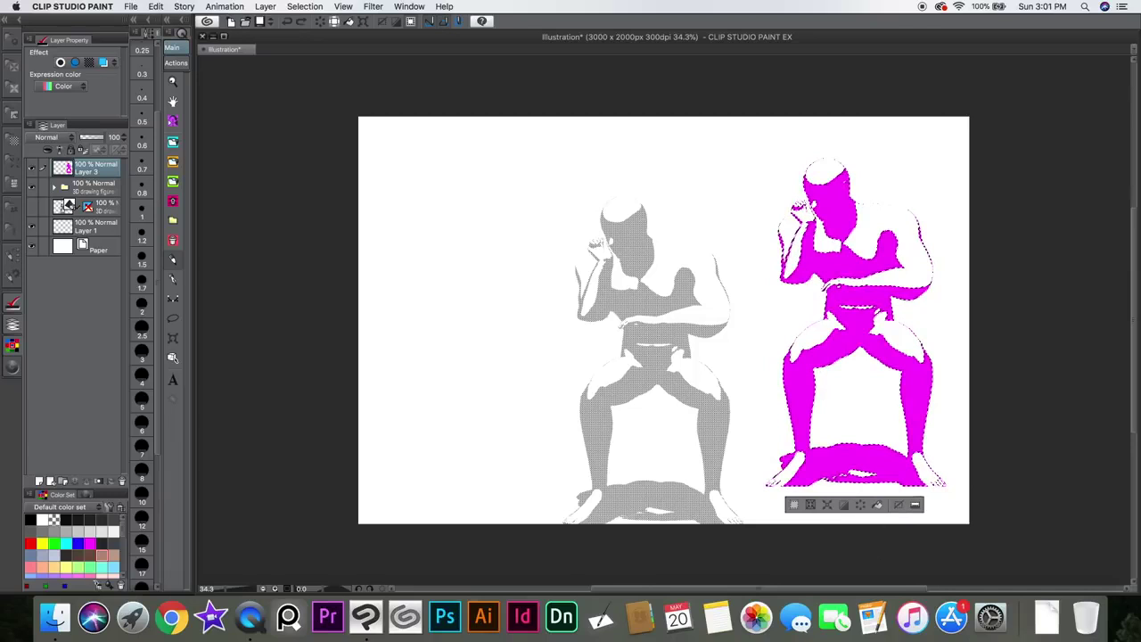
# Step: Add the Blur command from the Filter category's Blur group to the Selection Launcher
pyautogui.click(916, 506)
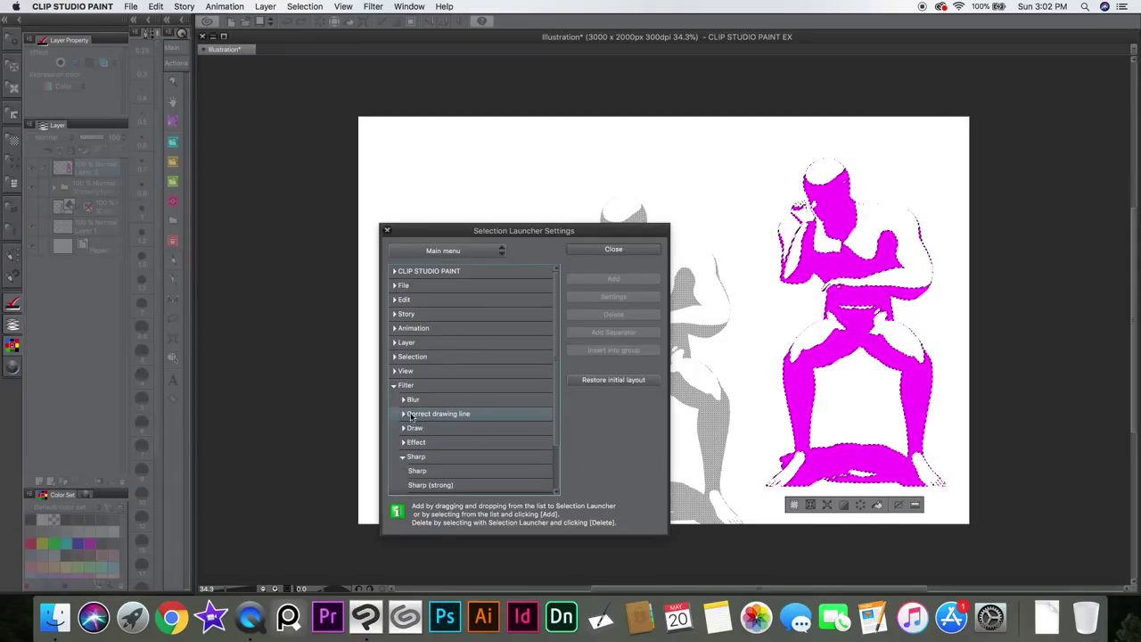
pyautogui.click(403, 399)
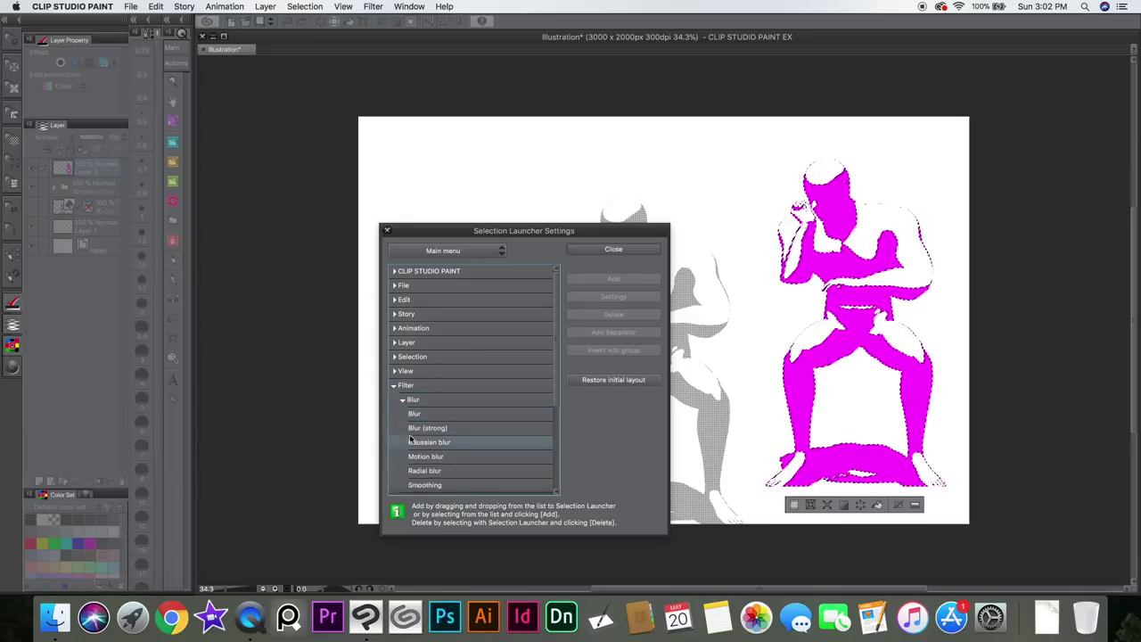
pyautogui.moveTo(420, 415)
pyautogui.mouseDown()
pyautogui.moveTo(443, 418)
pyautogui.moveTo(423, 413)
pyautogui.mouseUp()
pyautogui.click(422, 400)
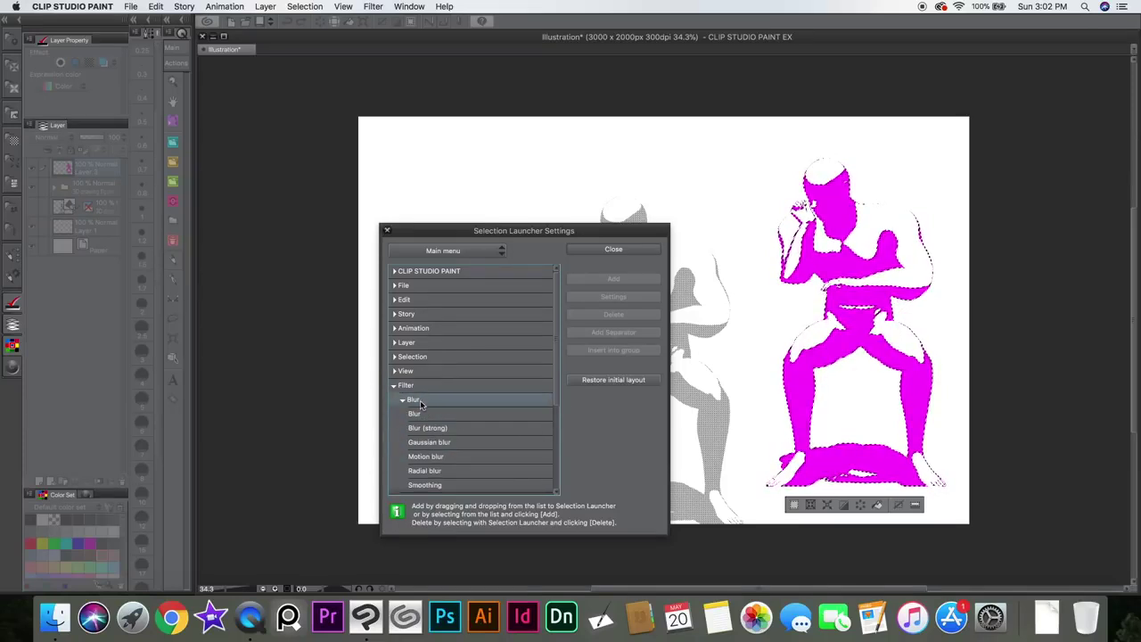
pyautogui.click(424, 416)
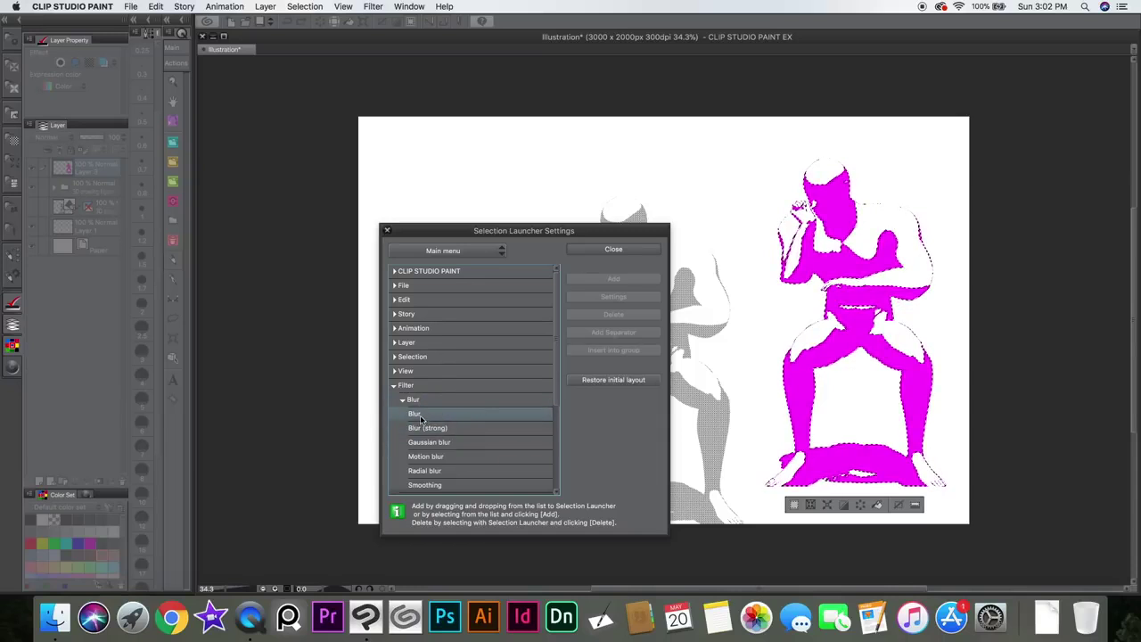
pyautogui.moveTo(425, 416); pyautogui.dragTo(872, 508)
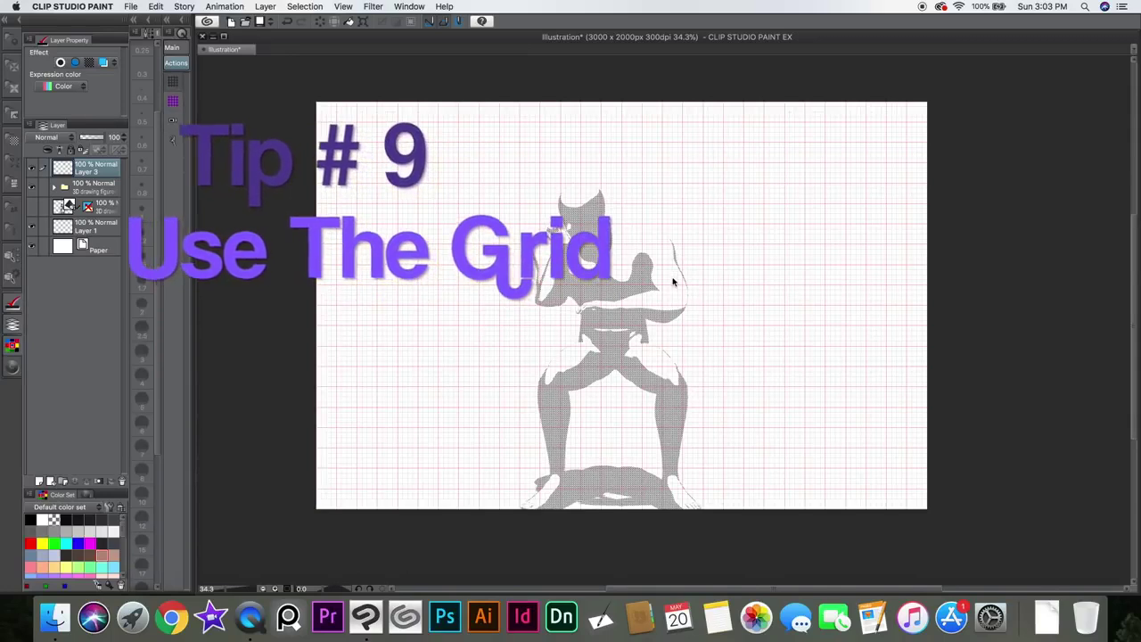
# Step: Toggle the grid off and on twice to compare the canvas with and without it
pyautogui.scroll(1, 650, 192)
pyautogui.scroll(5, 655, 183)
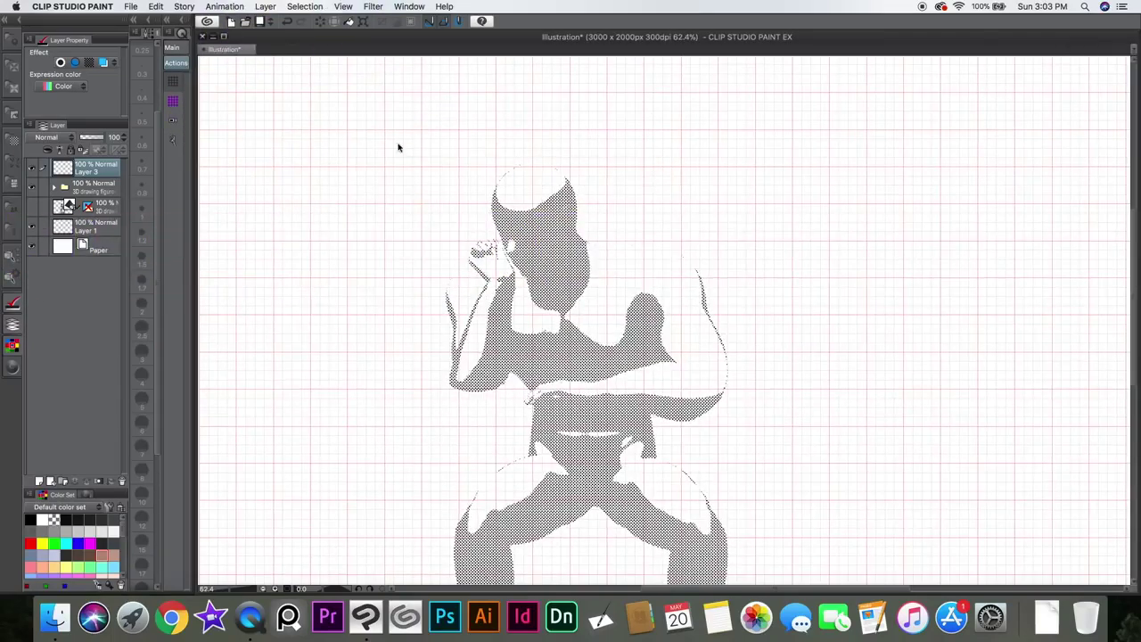
pyautogui.click(176, 82)
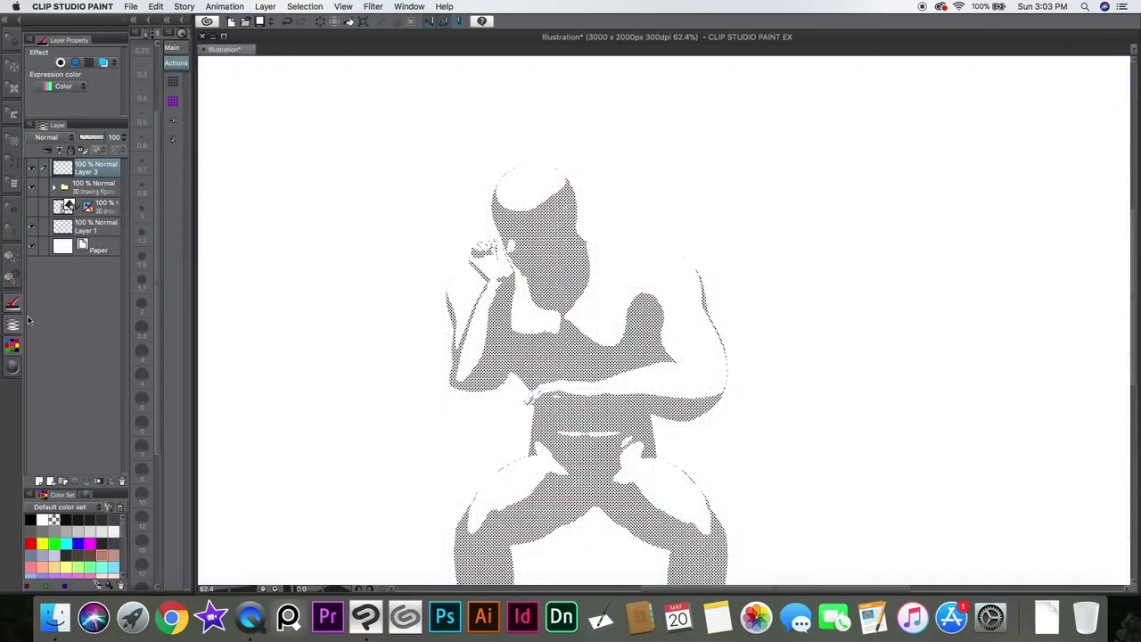
pyautogui.click(174, 89)
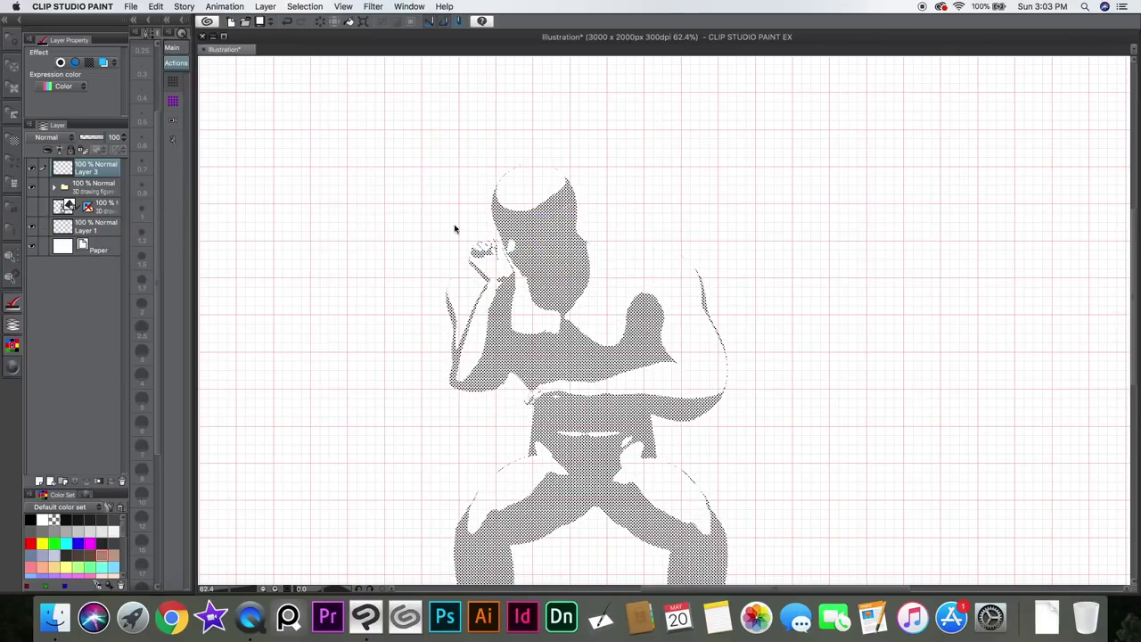
pyautogui.click(172, 81)
pyautogui.click(173, 81)
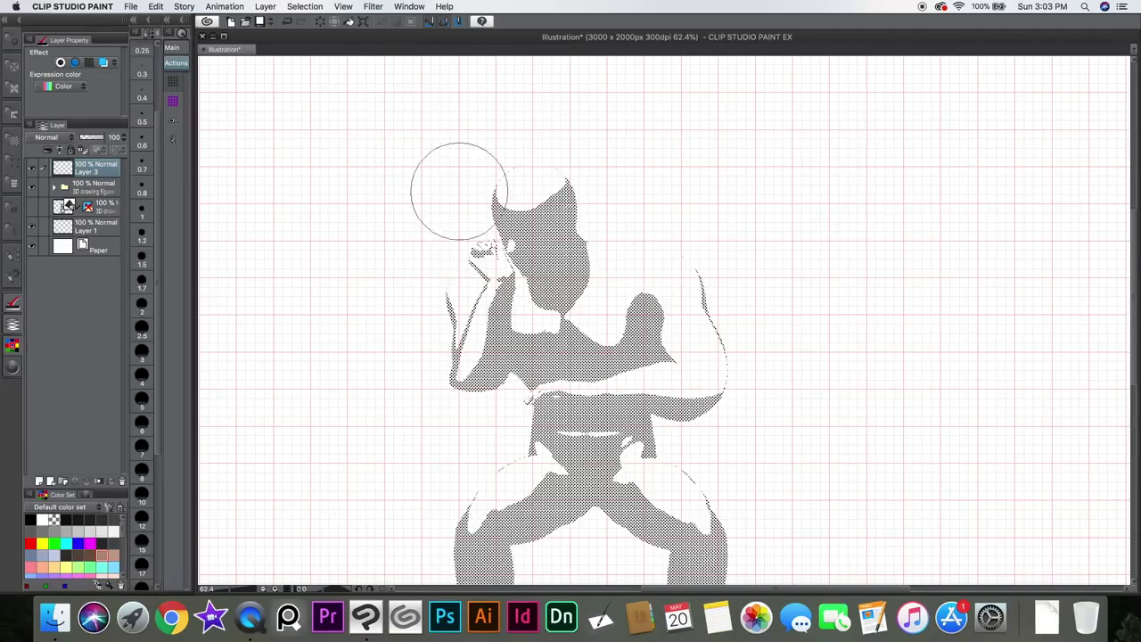
# Step: Sketch a rounded head outline with a smaller brush on Layer 3, in the empty grid area beside the figure's head
pyautogui.scroll(-2, 352, 205)
pyautogui.scroll(-1, 334, 217)
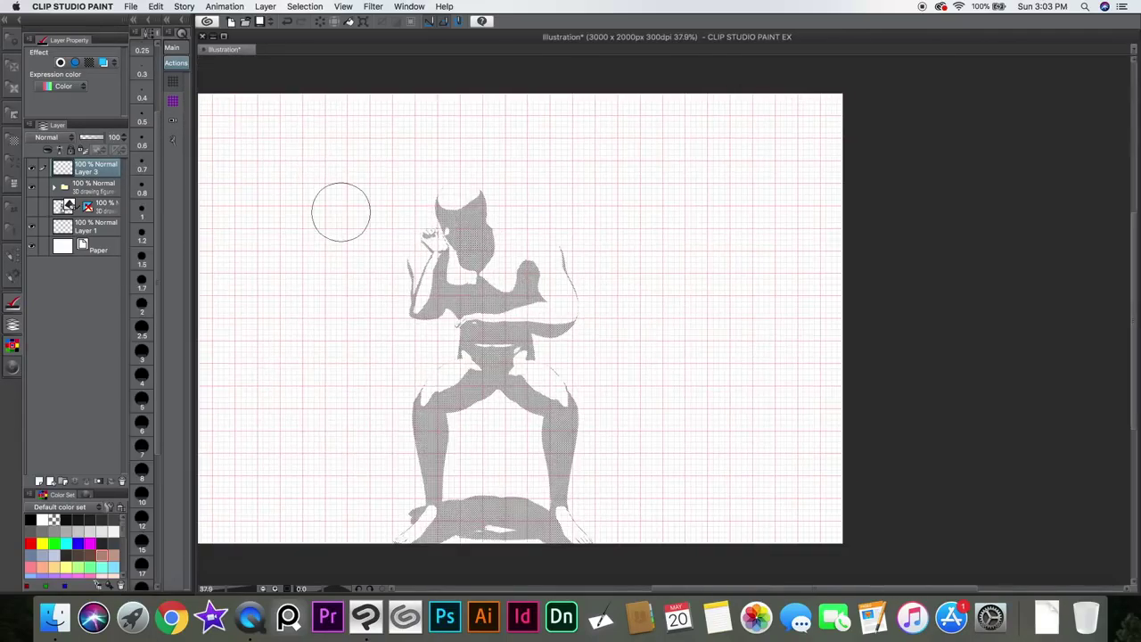
pyautogui.scroll(4, 346, 197)
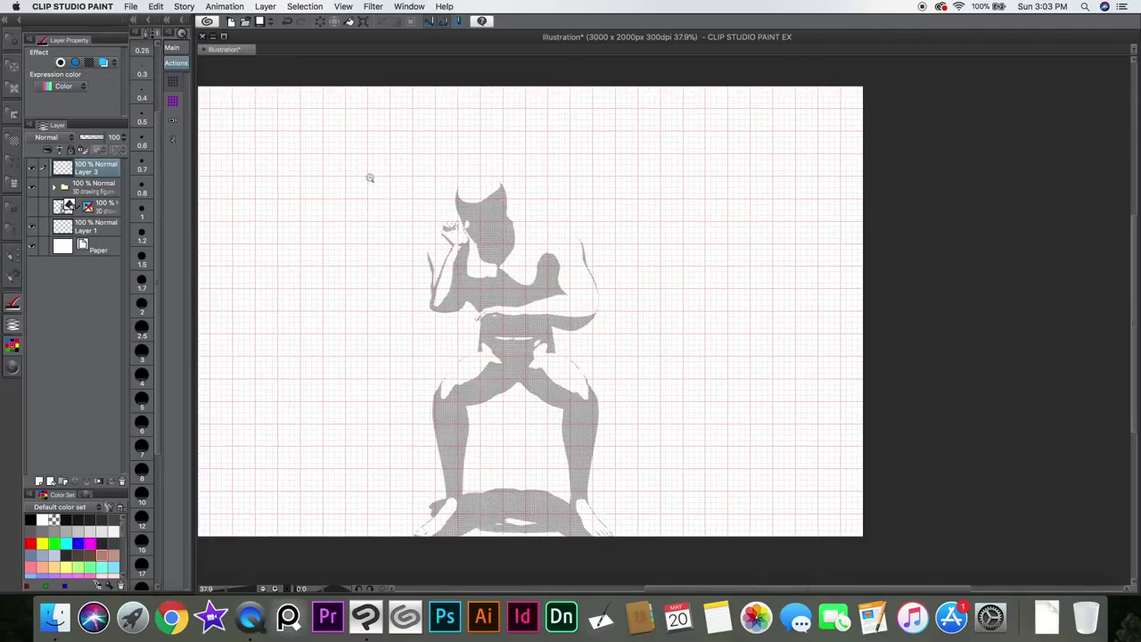
pyautogui.scroll(2, 359, 181)
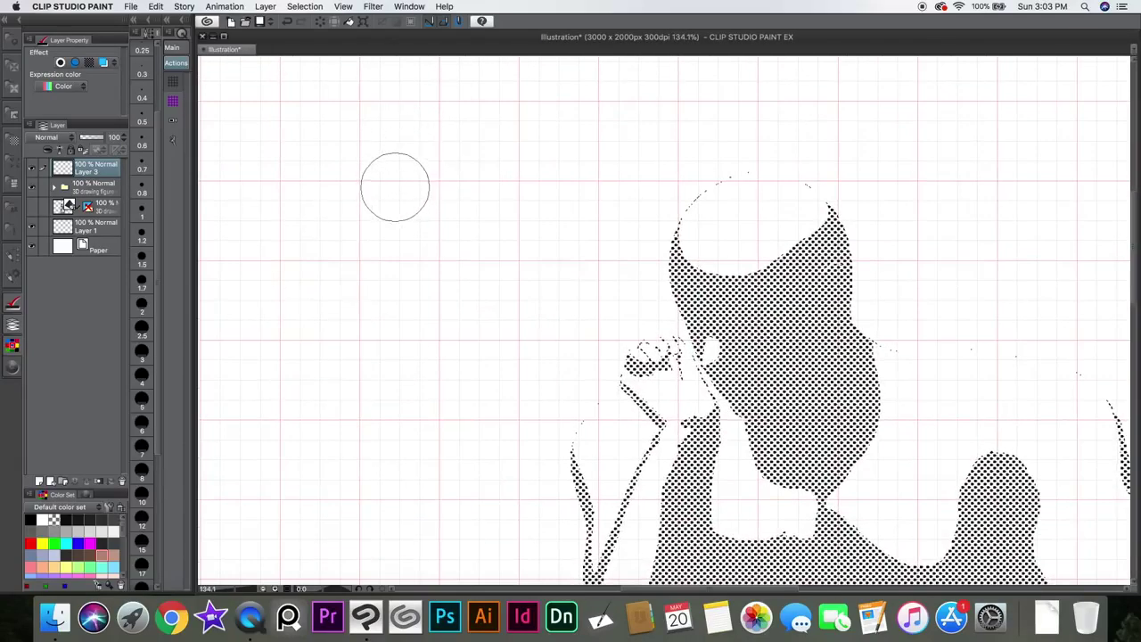
pyautogui.scroll(-1, 387, 204)
pyautogui.press('[')
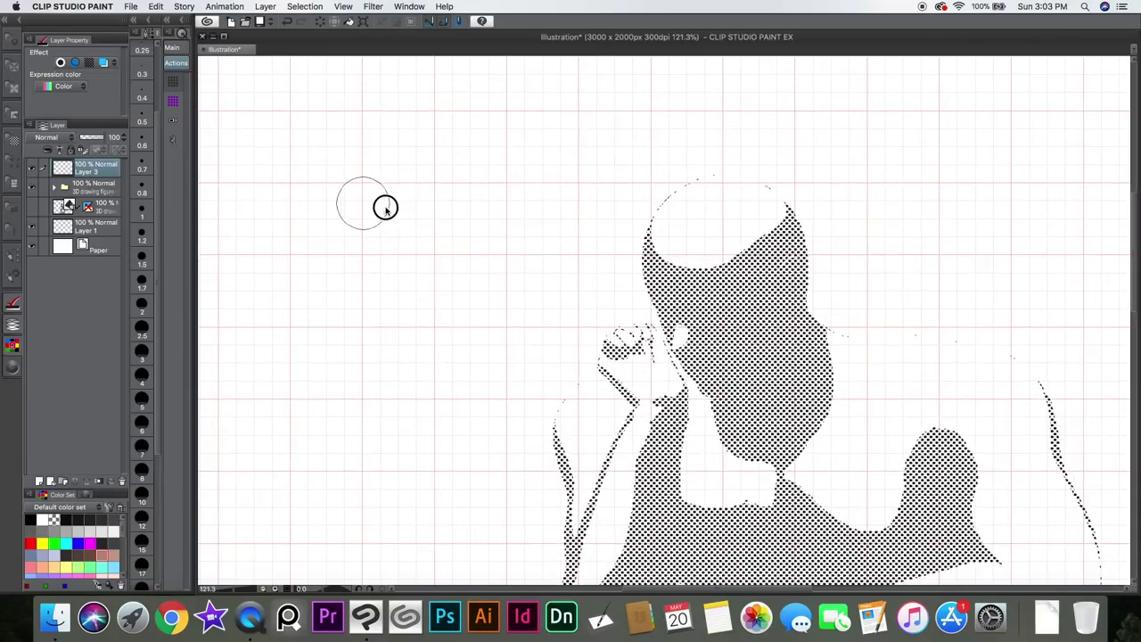
pyautogui.moveTo(339, 169)
pyautogui.mouseDown()
pyautogui.moveTo(395, 119)
pyautogui.moveTo(405, 290)
pyautogui.mouseUp()
# Step: Draw a slanted centre line through the sketched head, undoing and redrawing it several times
pyautogui.moveTo(435, 124); pyautogui.dragTo(386, 306)
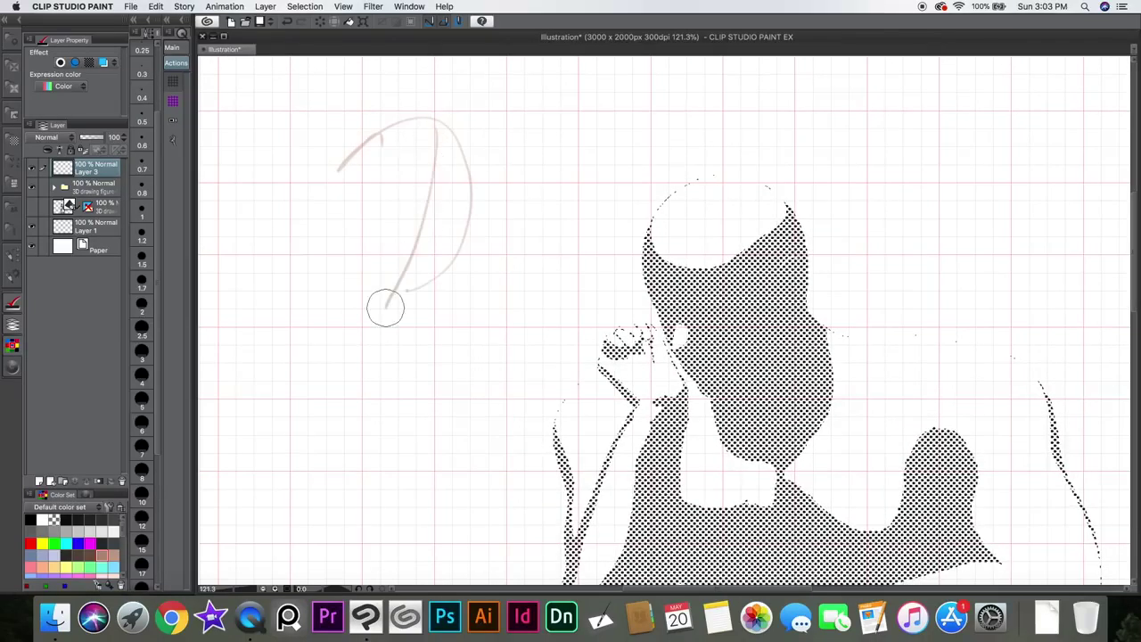
pyautogui.press('super+z')
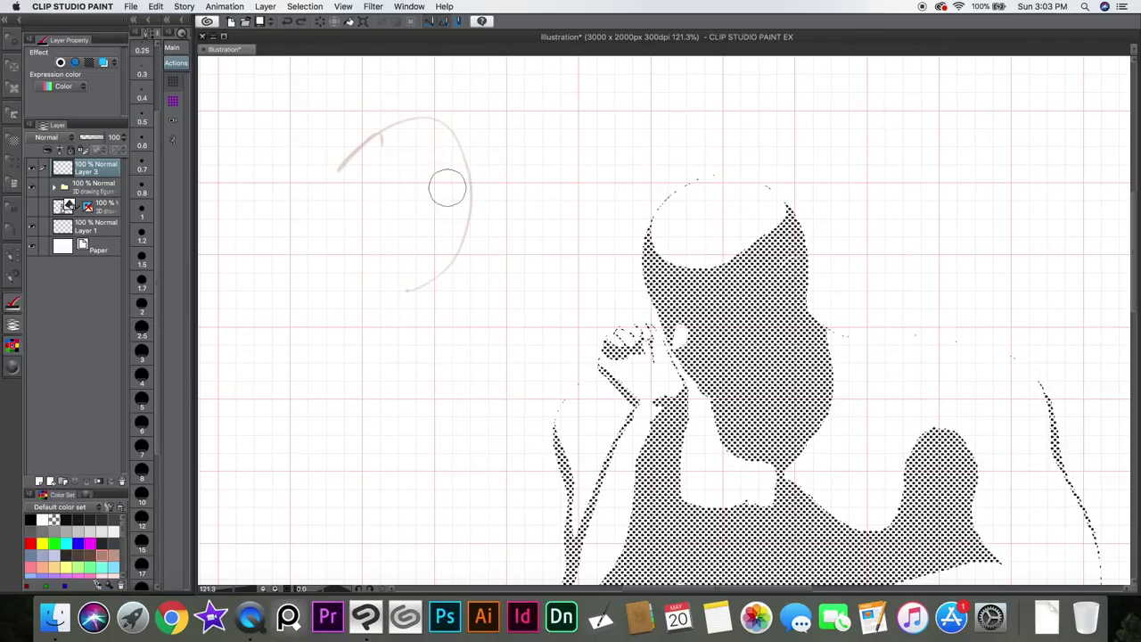
pyautogui.moveTo(440, 135); pyautogui.dragTo(419, 280)
pyautogui.press('super+z')
pyautogui.moveTo(438, 130); pyautogui.dragTo(400, 300)
pyautogui.press('super+z')
pyautogui.moveTo(444, 135); pyautogui.dragTo(395, 297)
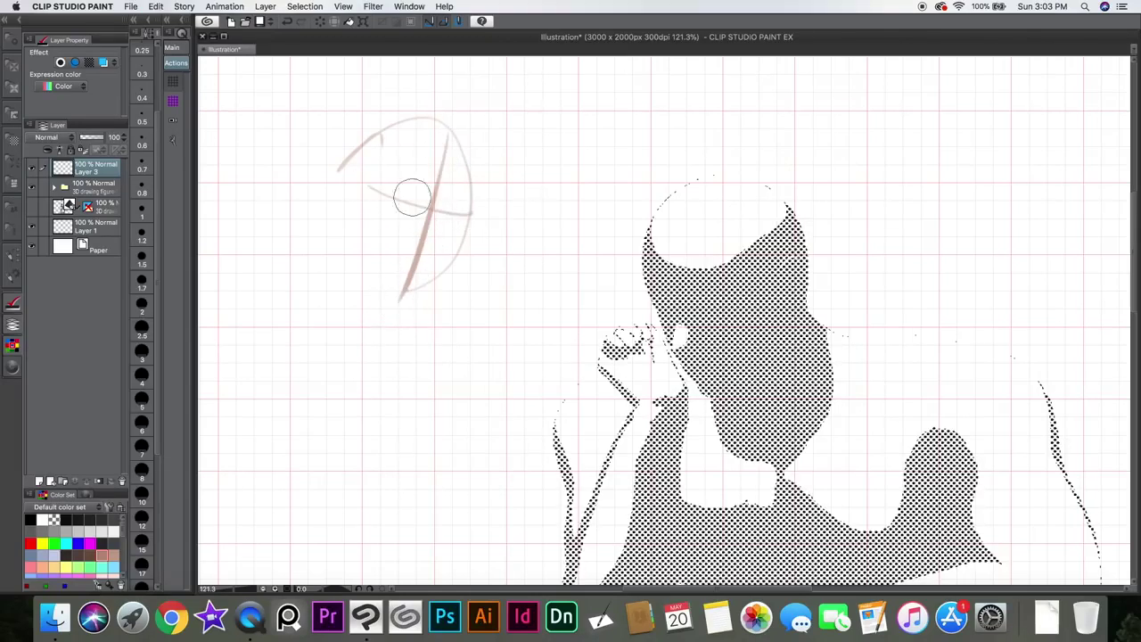
# Step: Add a horizontal eye line and rough facial marks to the head sketch, and clear the whole sketch from Layer 3
pyautogui.moveTo(368, 217)
pyautogui.mouseDown()
pyautogui.moveTo(479, 214)
pyautogui.moveTo(453, 230)
pyautogui.mouseUp()
pyautogui.moveTo(443, 127); pyautogui.dragTo(407, 312)
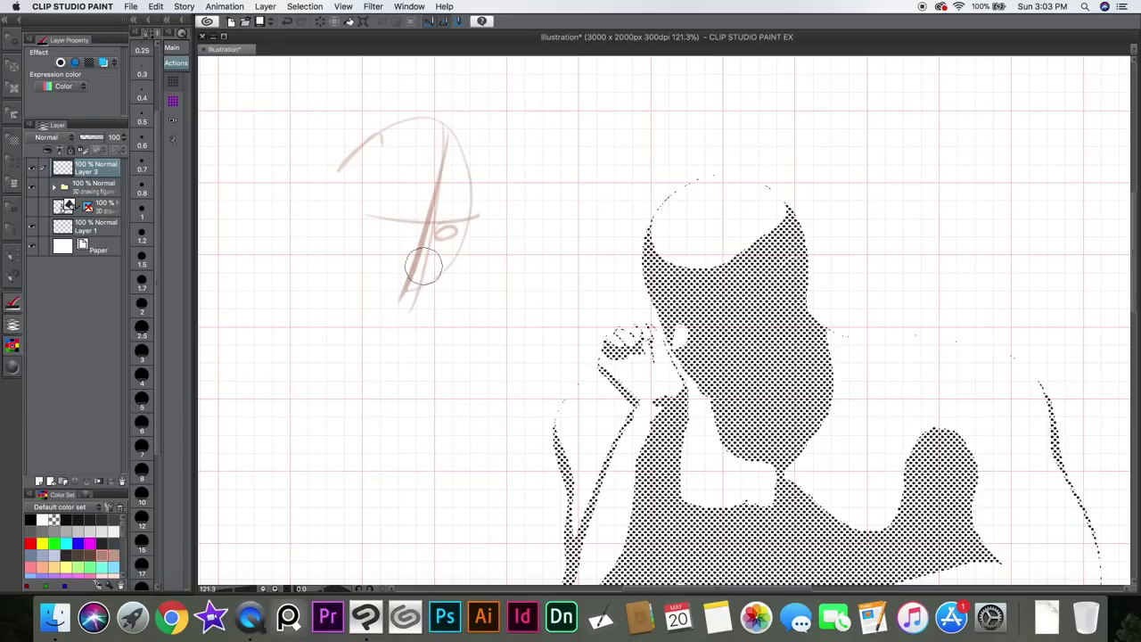
pyautogui.moveTo(419, 260); pyautogui.dragTo(417, 266)
pyautogui.press('Delete')
# Step: Sketch two eyes along one horizontal grid line, with a nose, mouth and lower-lip mark spaced below them using the grid
pyautogui.moveTo(382, 218); pyautogui.dragTo(500, 217)
pyautogui.moveTo(439, 258); pyautogui.dragTo(453, 258)
pyautogui.moveTo(408, 297); pyautogui.dragTo(471, 287)
pyautogui.moveTo(429, 332)
pyautogui.mouseDown()
pyautogui.moveTo(469, 330)
pyautogui.moveTo(437, 334)
pyautogui.mouseUp()
# Step: Sketch and thicken the eyebrows above the eyes, add the nose bridge, and put short marks on both sides of the nose
pyautogui.moveTo(380, 179); pyautogui.dragTo(519, 176)
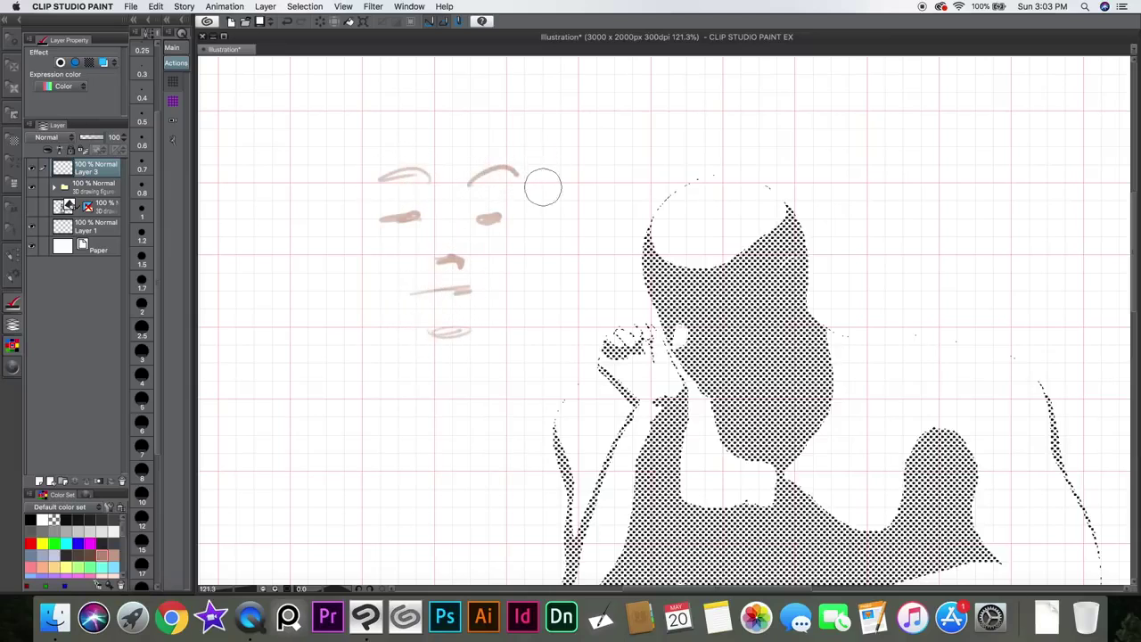
pyautogui.moveTo(381, 178); pyautogui.dragTo(436, 183)
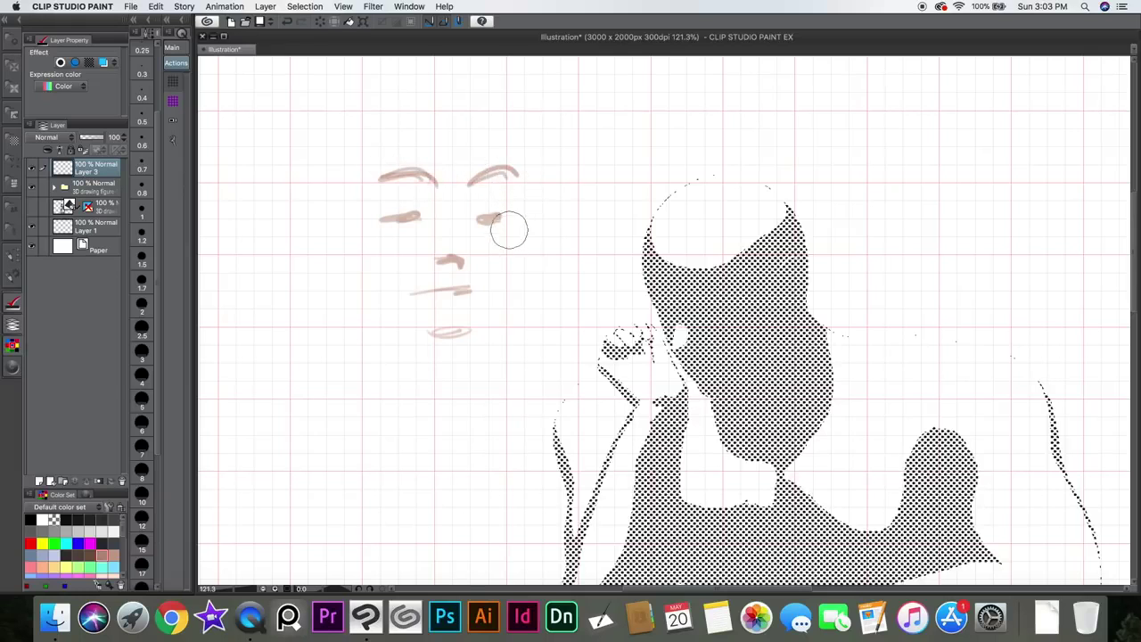
pyautogui.moveTo(457, 237); pyautogui.dragTo(459, 265)
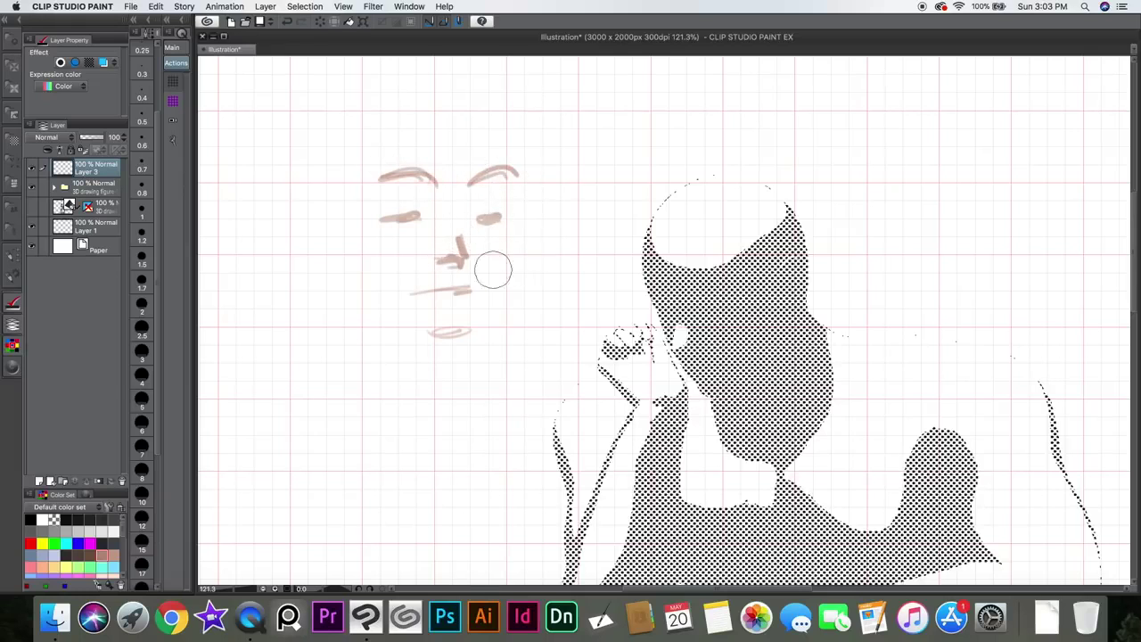
pyautogui.moveTo(372, 257); pyautogui.dragTo(395, 264)
pyautogui.moveTo(492, 263); pyautogui.dragTo(505, 257)
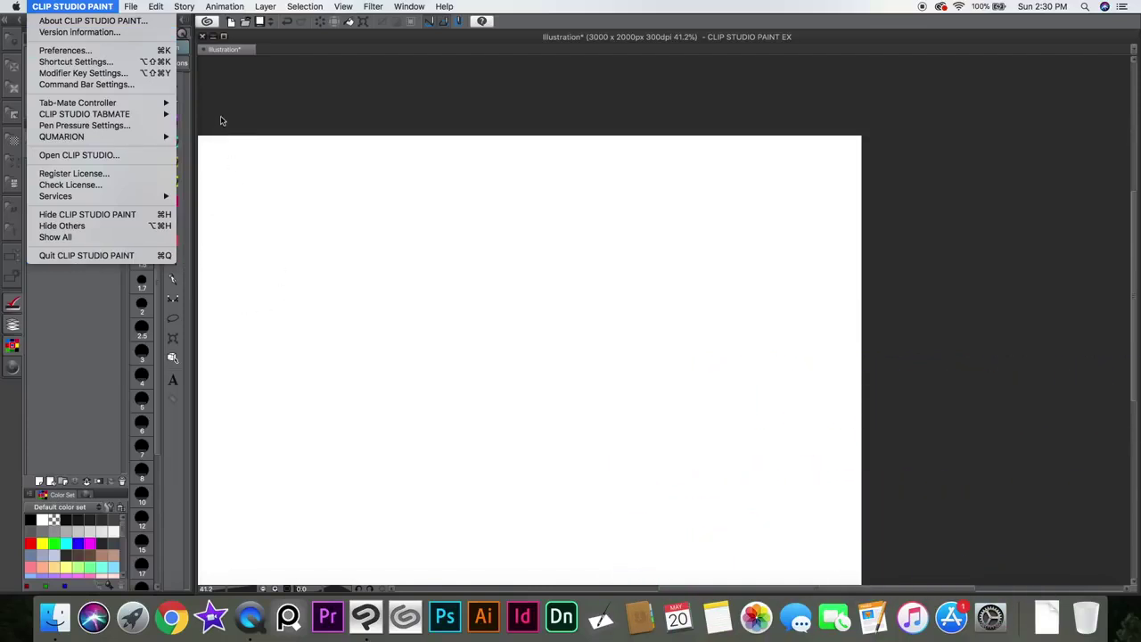
# Step: Open the Preferences and look through the Tool, Tablet, Interface and Performance categories
pyautogui.click(248, 174)
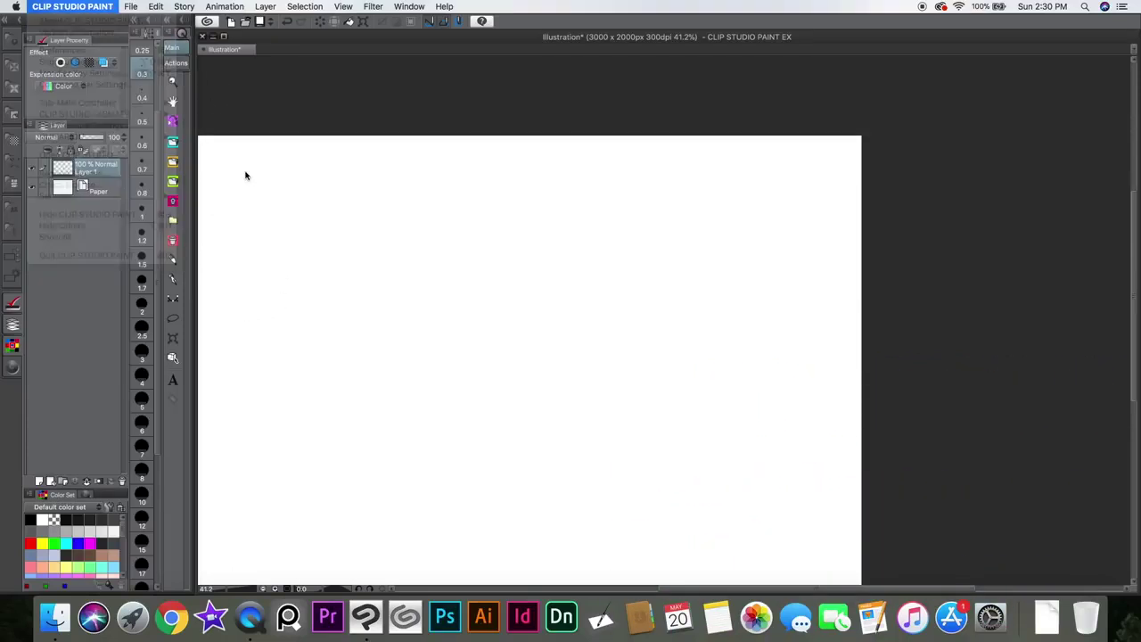
pyautogui.click(109, 7)
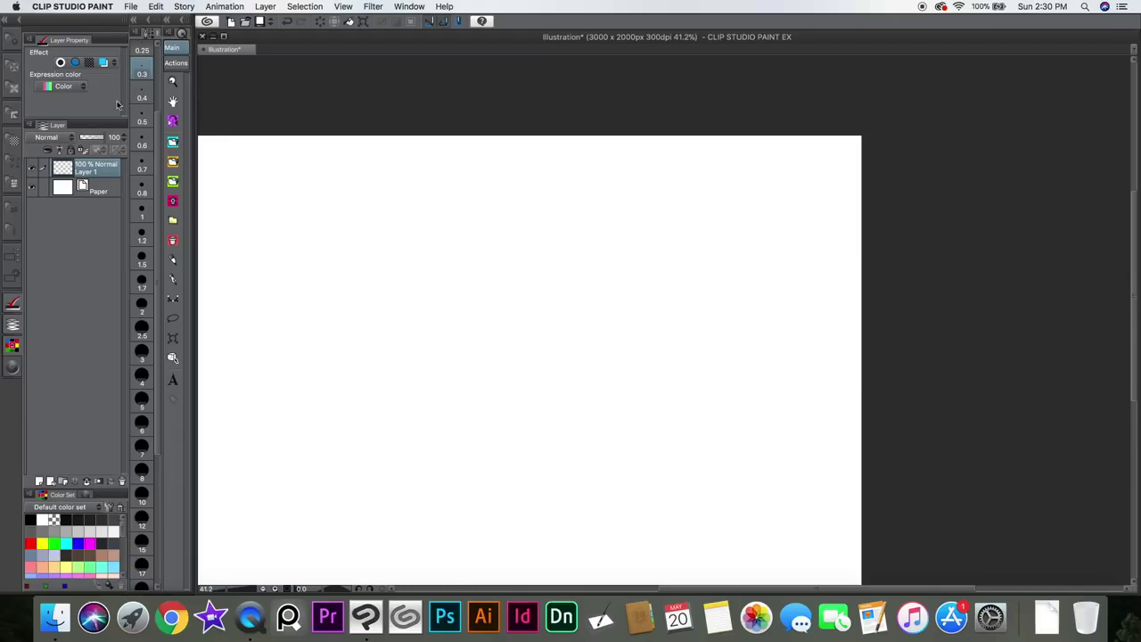
pyautogui.click(98, 7)
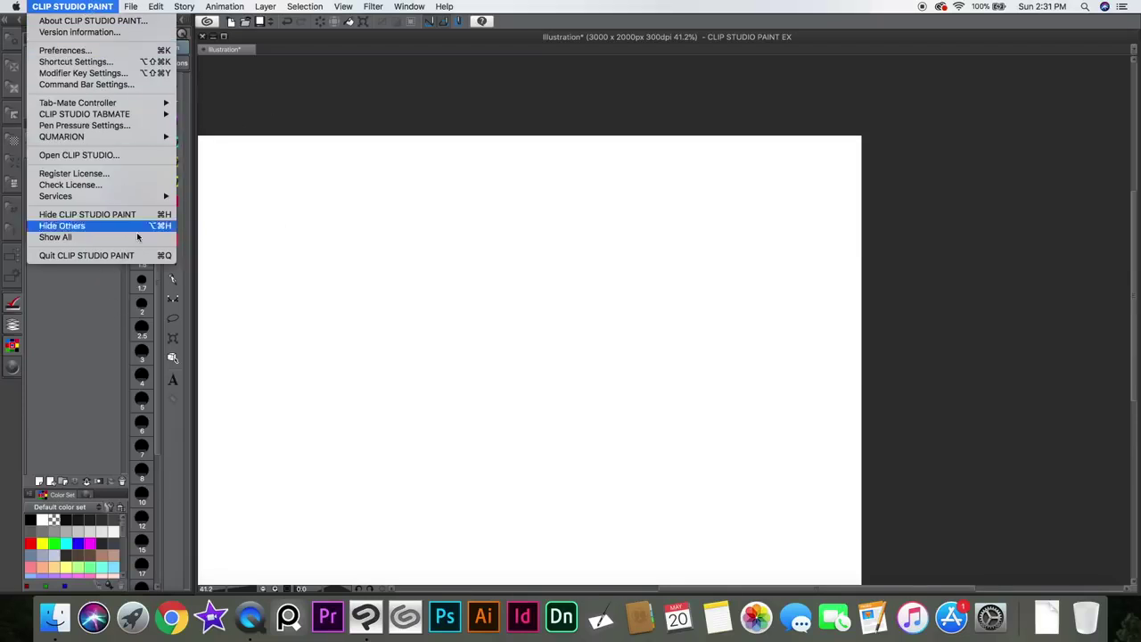
pyautogui.click(107, 50)
pyautogui.click(108, 51)
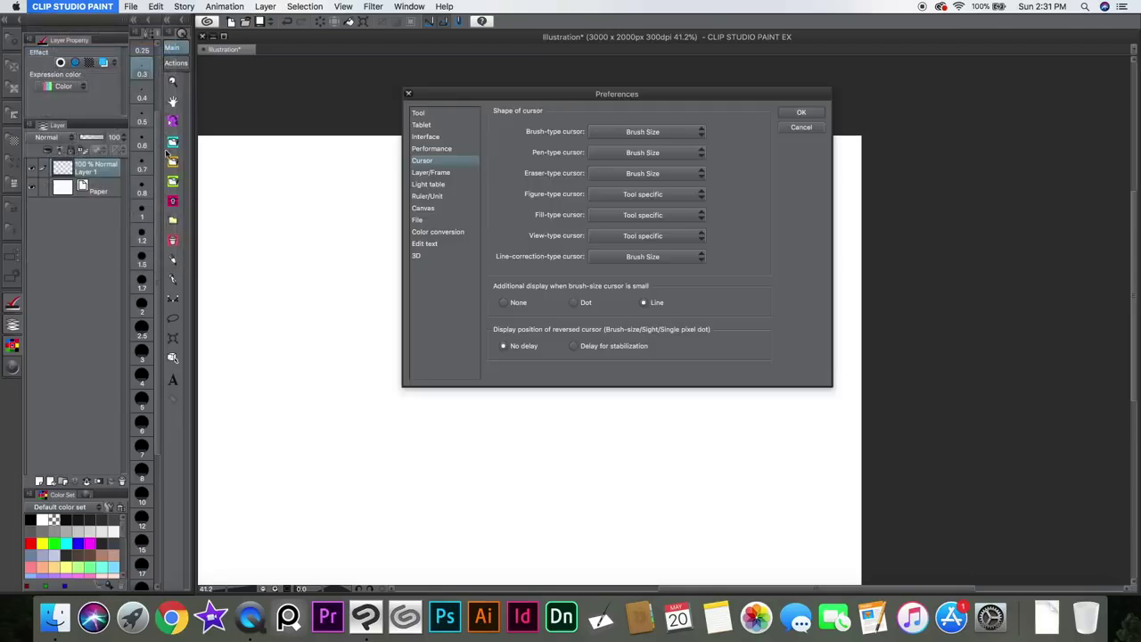
pyautogui.click(417, 113)
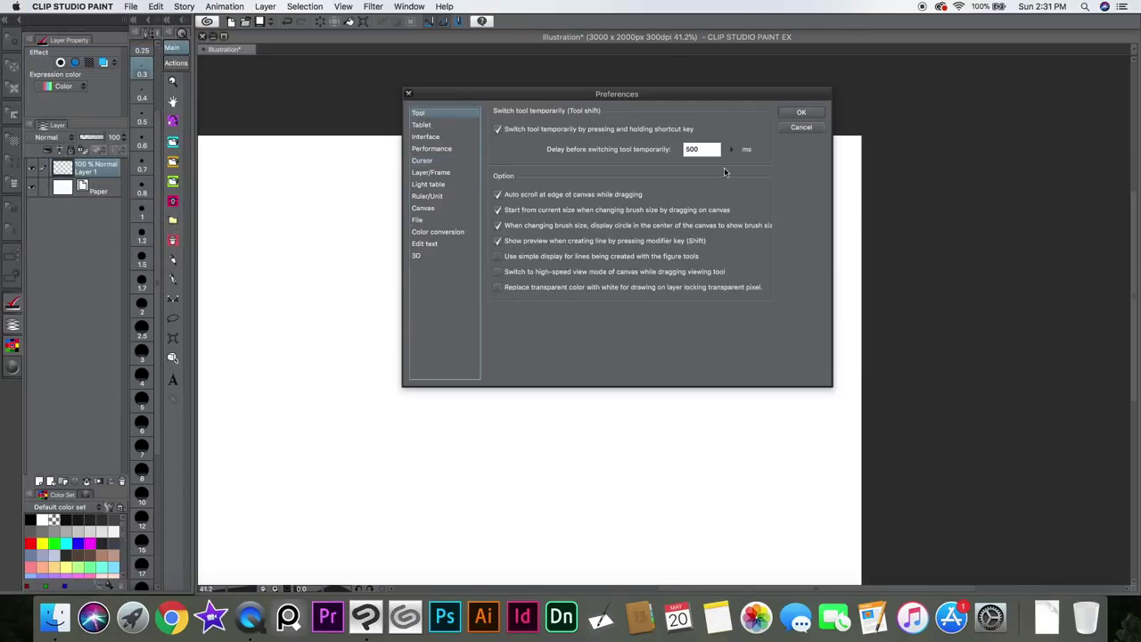
pyautogui.click(442, 128)
pyautogui.click(442, 135)
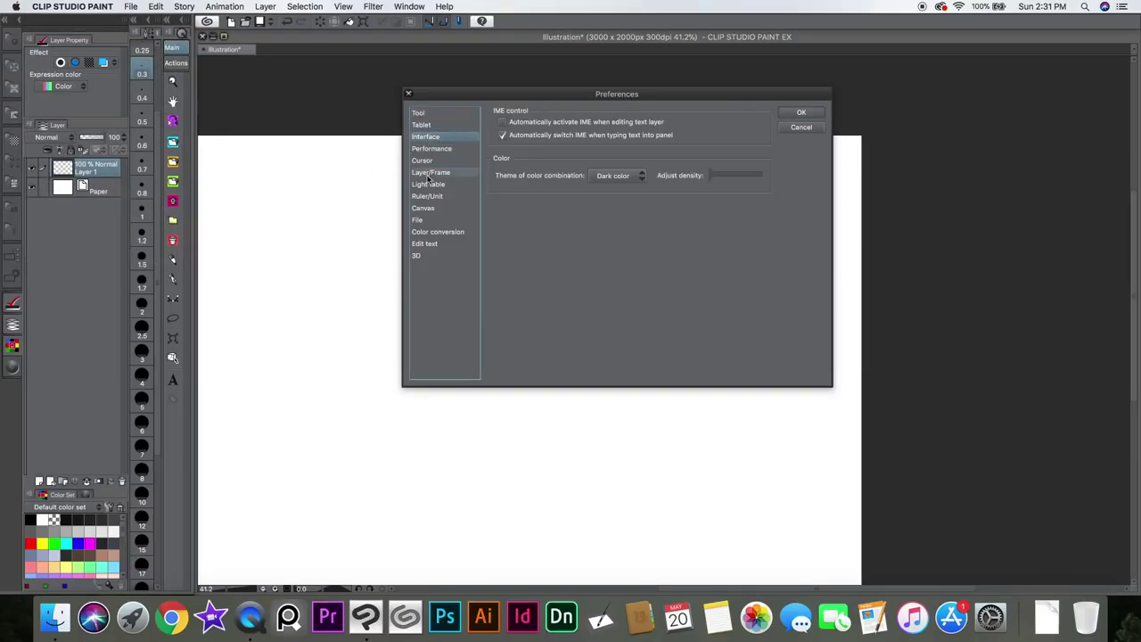
pyautogui.click(446, 125)
pyautogui.click(453, 136)
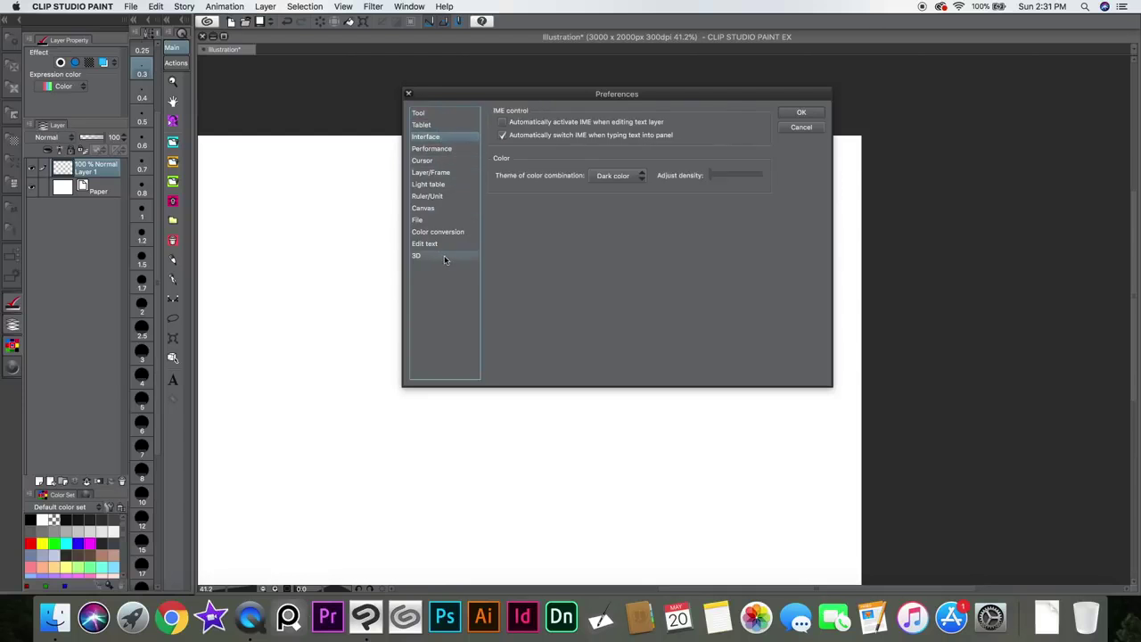
pyautogui.click(450, 149)
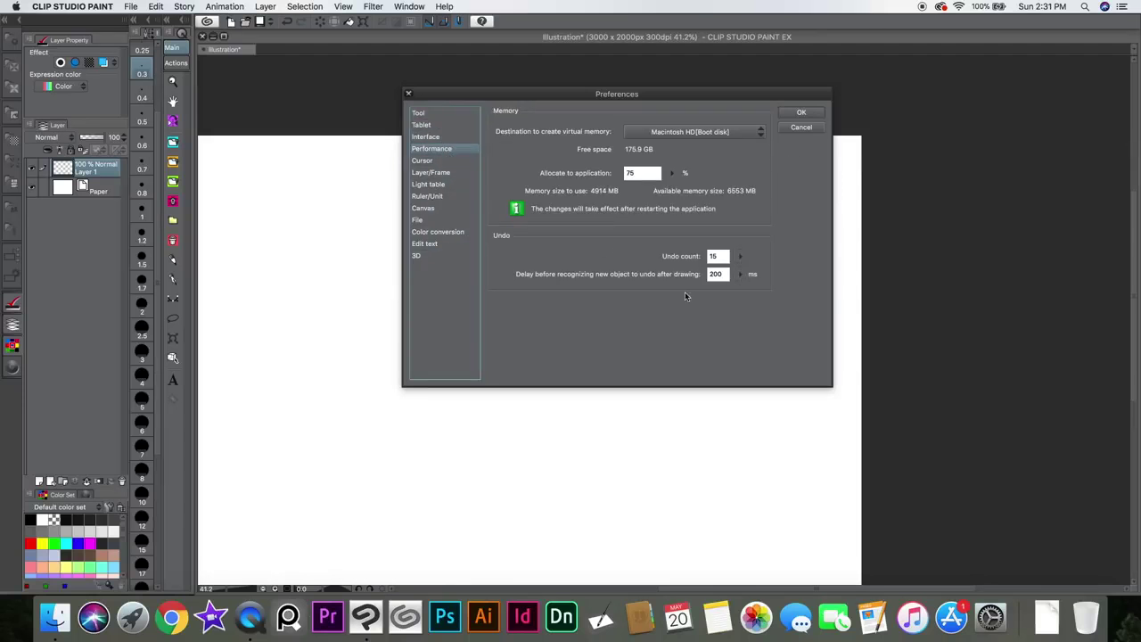
# Step: Inspect the adjustment sliders for the undo count and the memory allocated to the application, leaving both values as they are
pyautogui.click(739, 257)
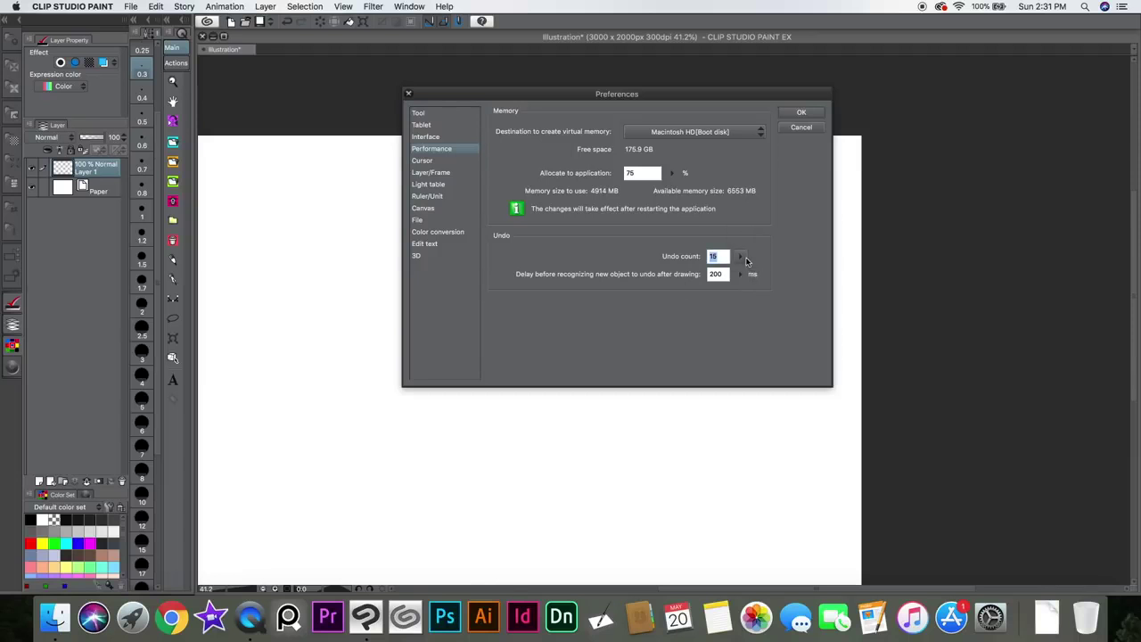
pyautogui.click(772, 255)
pyautogui.click(673, 173)
pyautogui.click(759, 175)
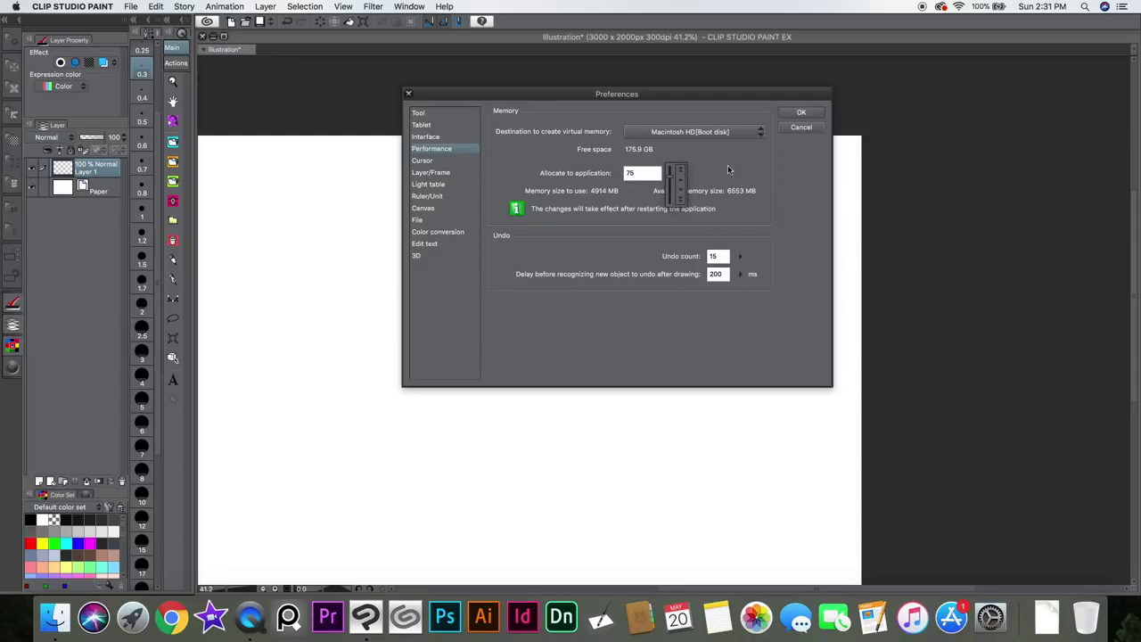
# Step: Look through the Cursor, Performance, Layer/Frame, Light table and Ruler/Unit preferences, and close the dialog without applying any changes
pyautogui.moveTo(672, 173); pyautogui.dragTo(707, 177)
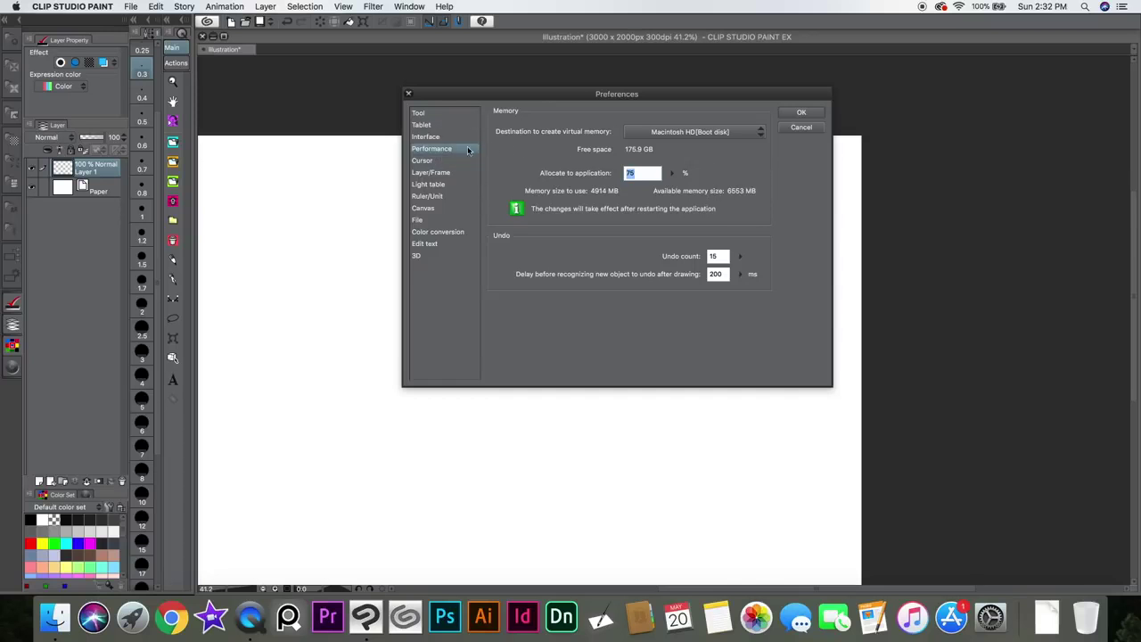
pyautogui.click(439, 160)
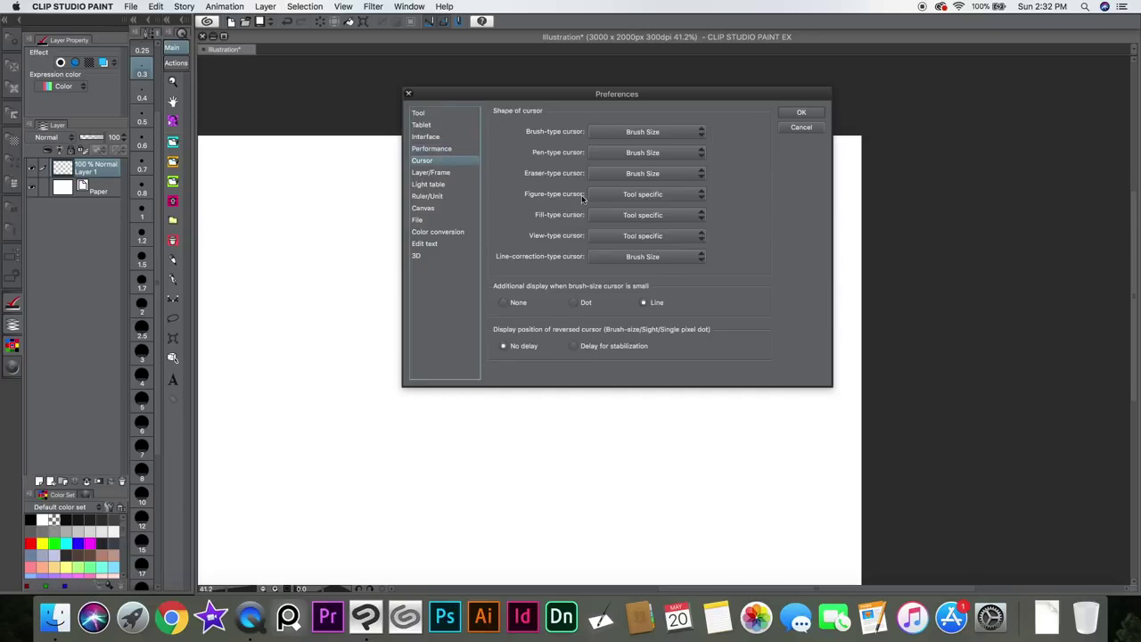
pyautogui.click(459, 152)
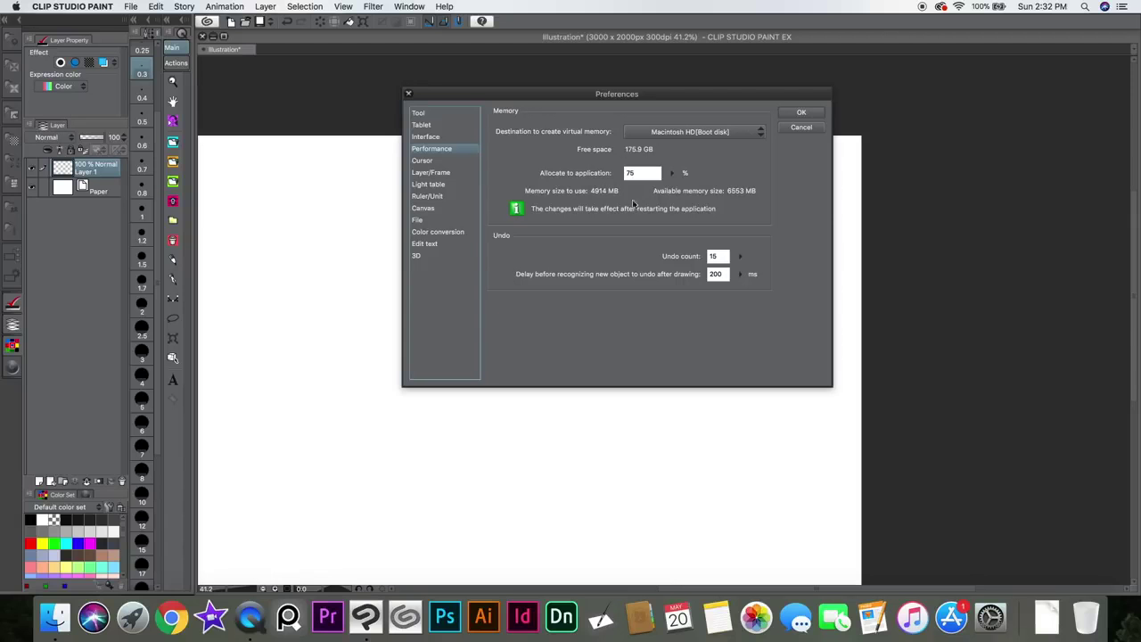
pyautogui.click(441, 172)
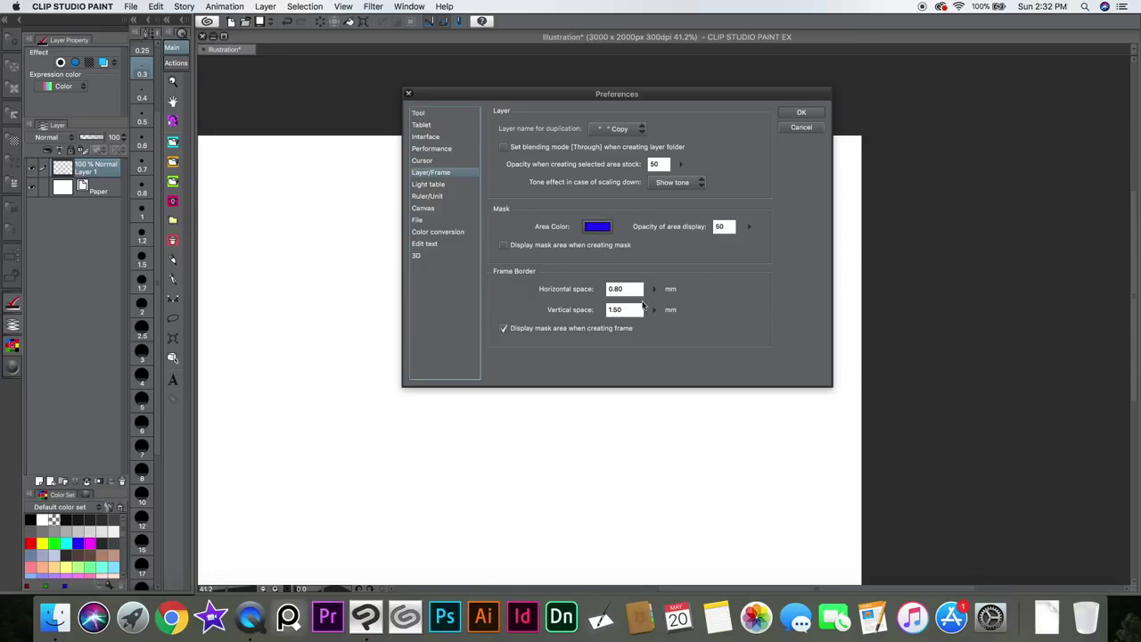
pyautogui.click(428, 184)
pyautogui.click(426, 195)
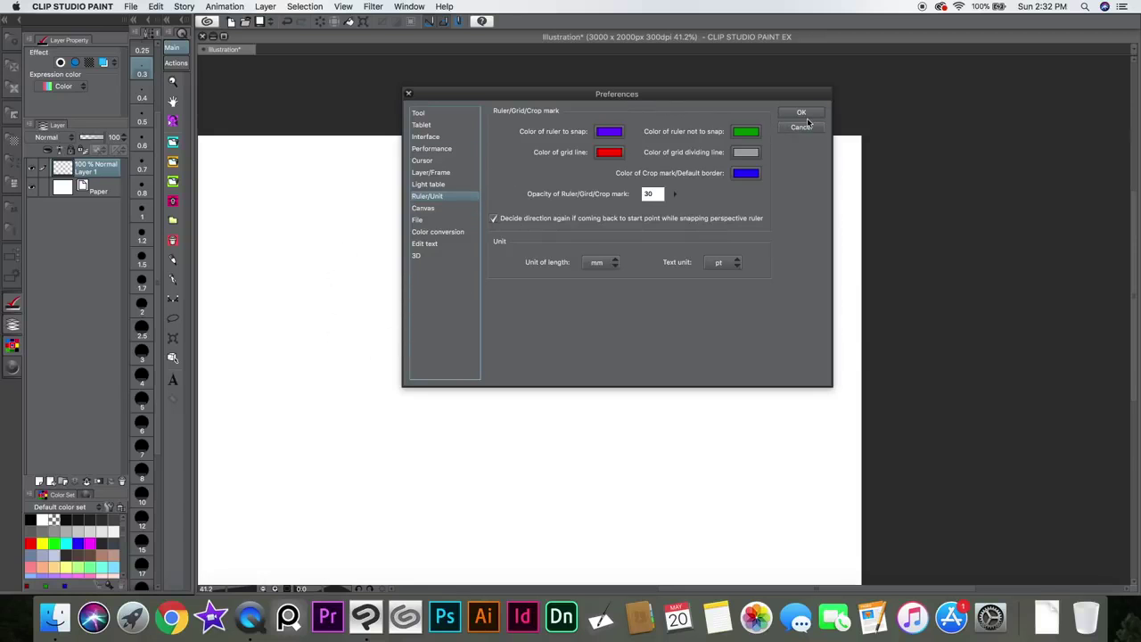
pyautogui.click(801, 127)
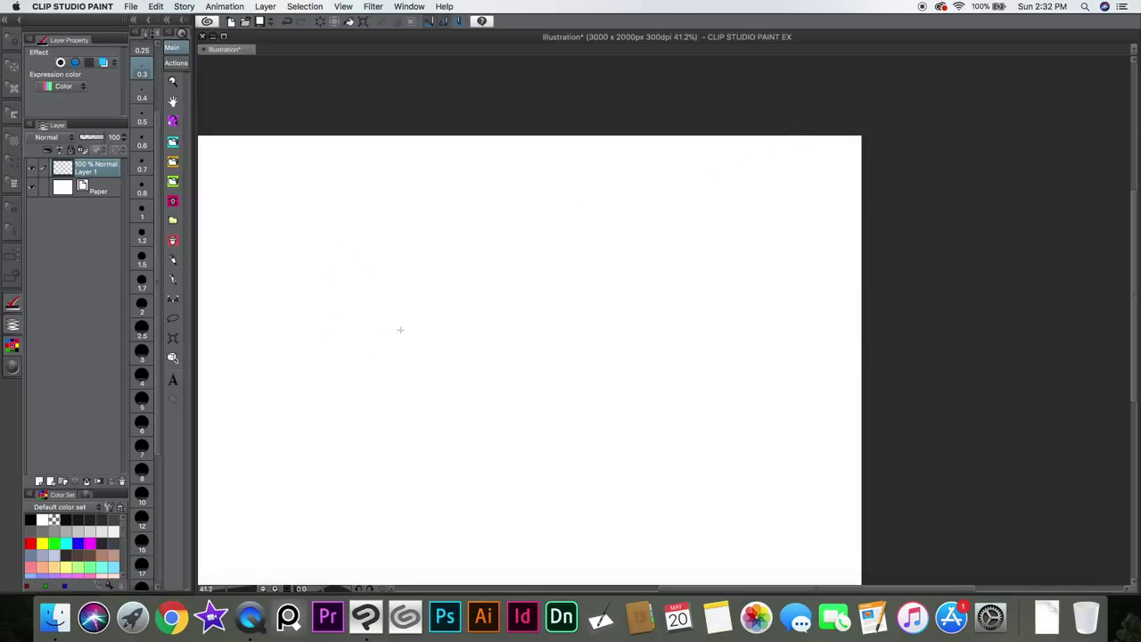
# Step: Switch Quick Access to the Actions set and toggle the canvas grid on and off again
pyautogui.click(176, 62)
pyautogui.click(173, 82)
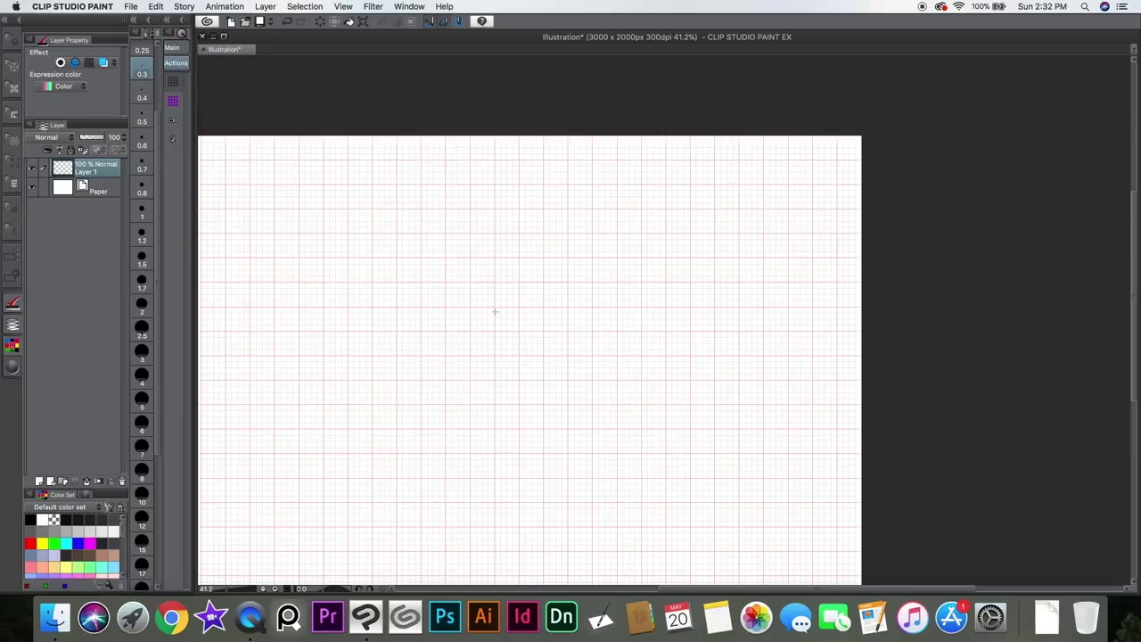
pyautogui.click(106, 7)
pyautogui.click(223, 149)
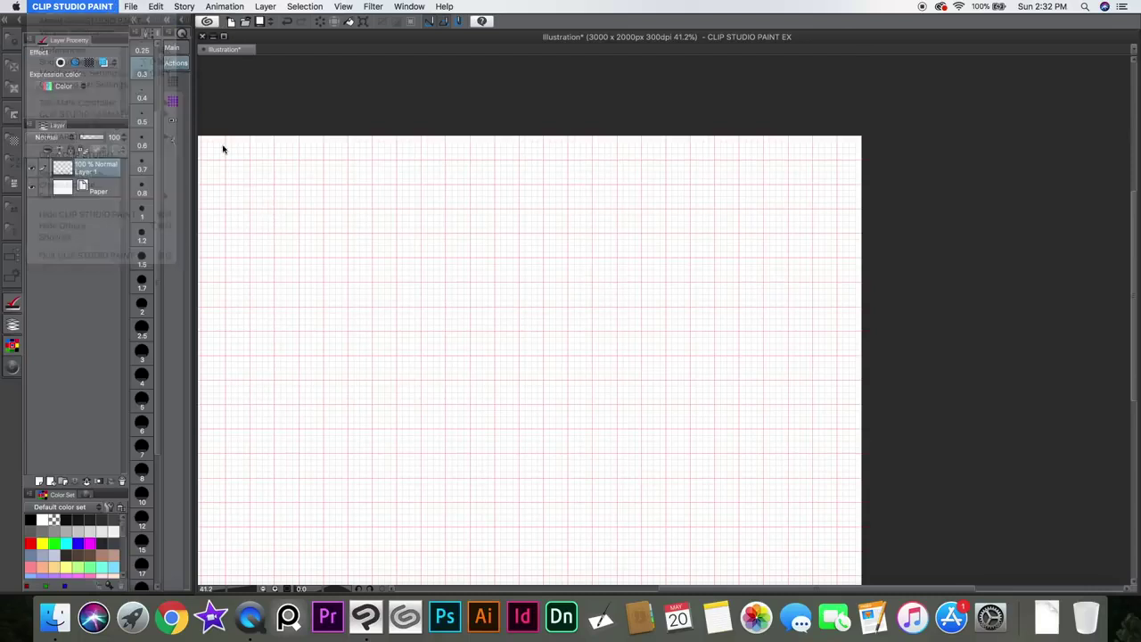
pyautogui.click(173, 81)
# Step: Open the Shortcut Settings, switch the setting area to Tool and look through the shortcuts assigned to the tools
pyautogui.click(112, 7)
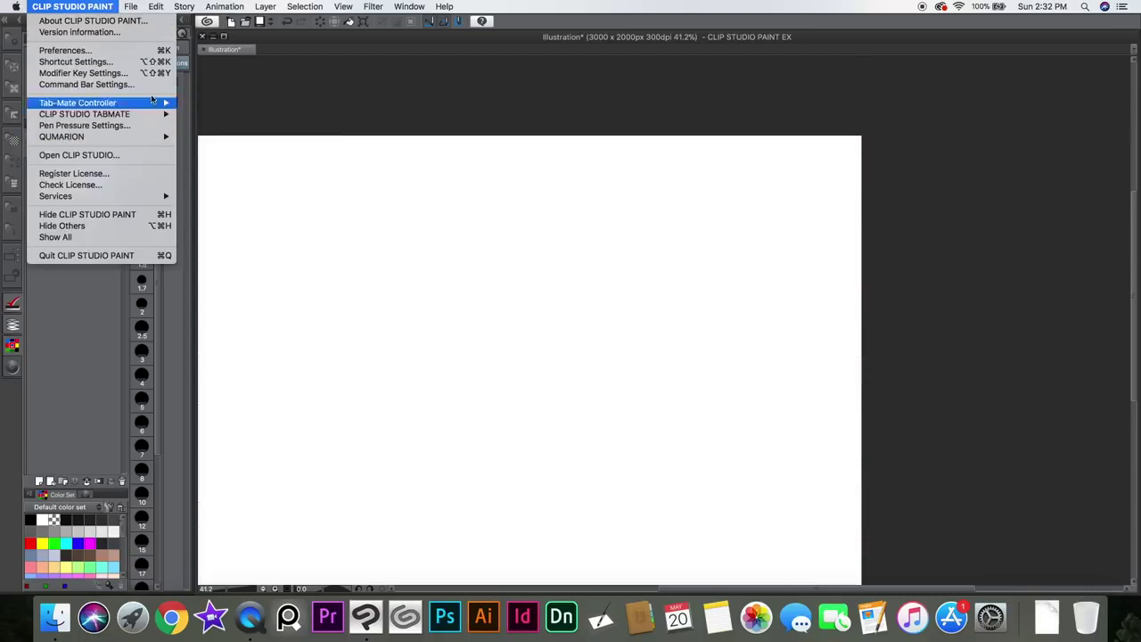
pyautogui.click(130, 62)
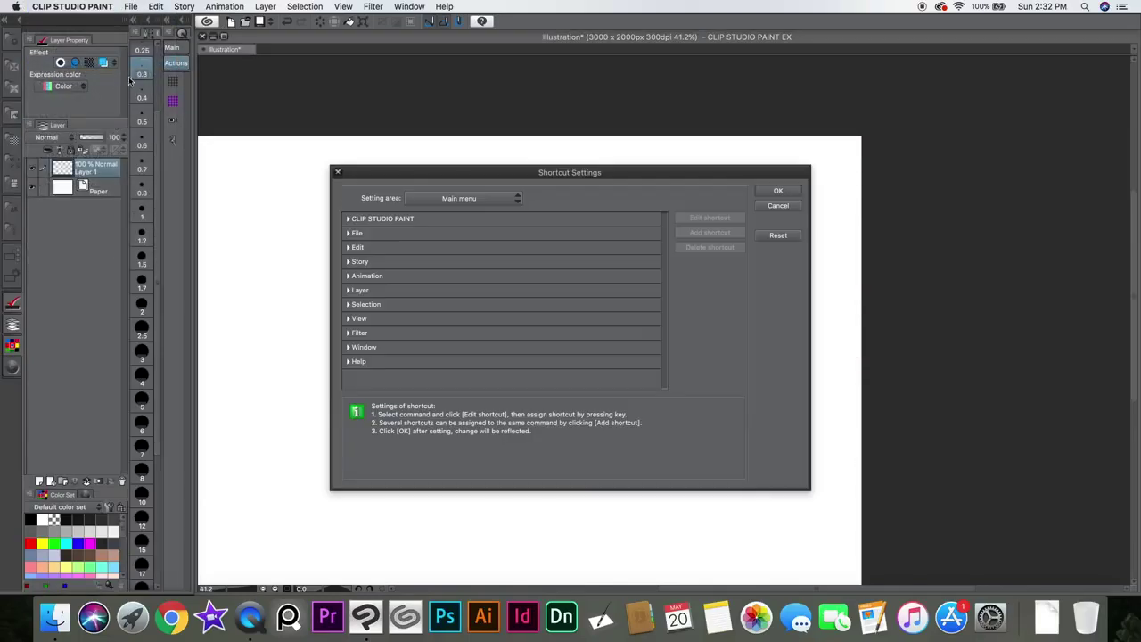
pyautogui.click(488, 198)
pyautogui.click(458, 235)
pyautogui.click(484, 200)
pyautogui.click(419, 247)
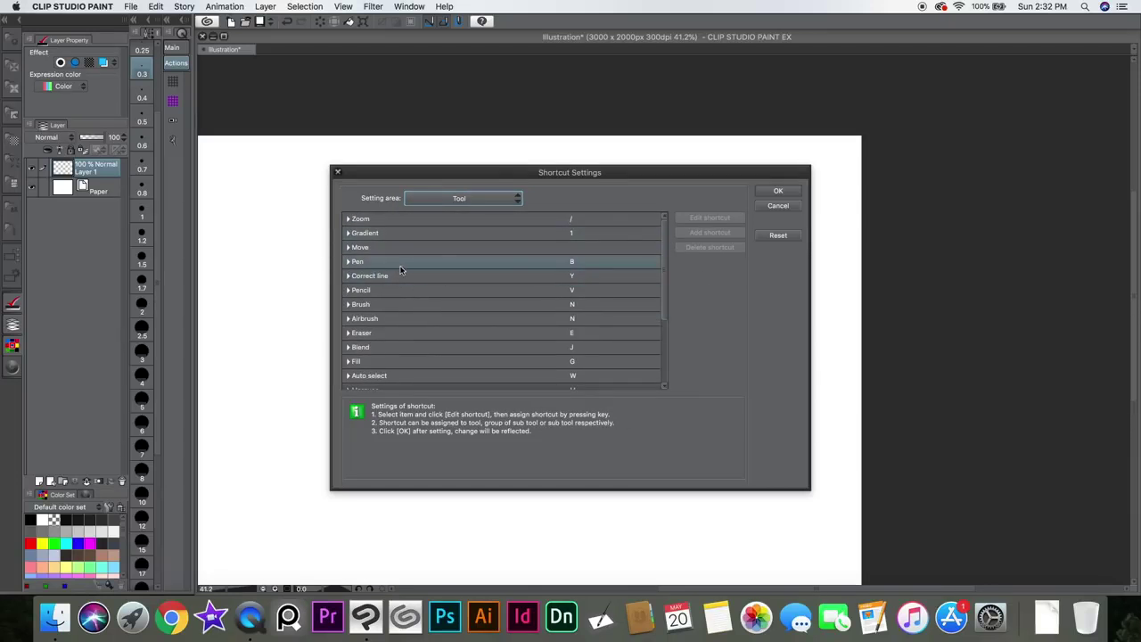
pyautogui.scroll(-1, 660, 272)
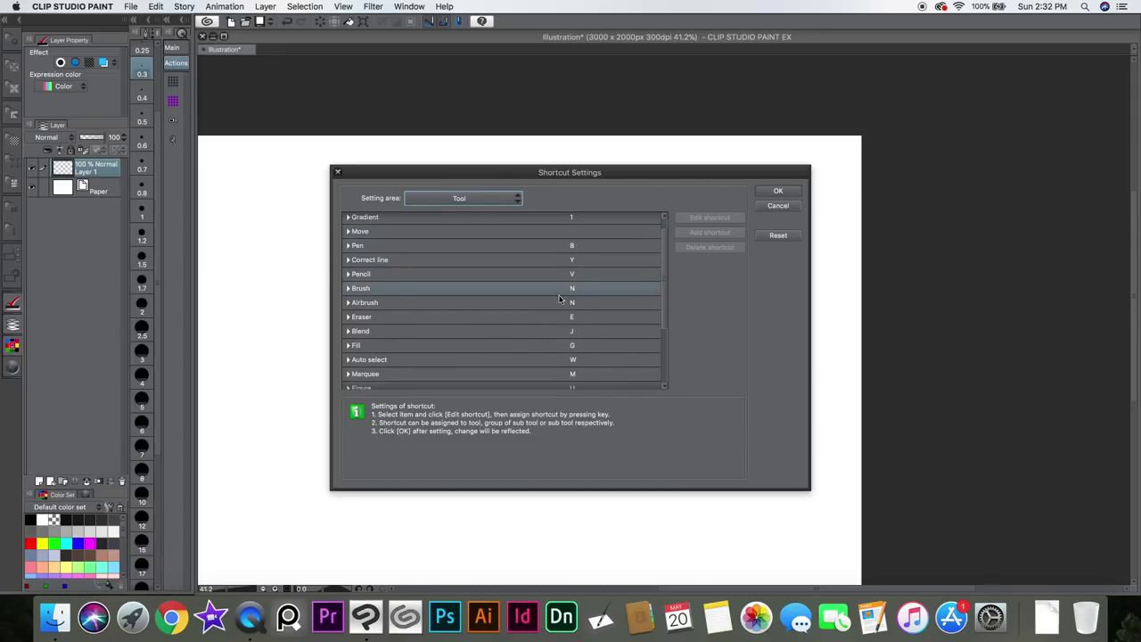
# Step: Expand the Pen tool's sub tools, open its shortcut for editing, review the remaining tools and cancel the Shortcut Settings
pyautogui.doubleClick(411, 246)
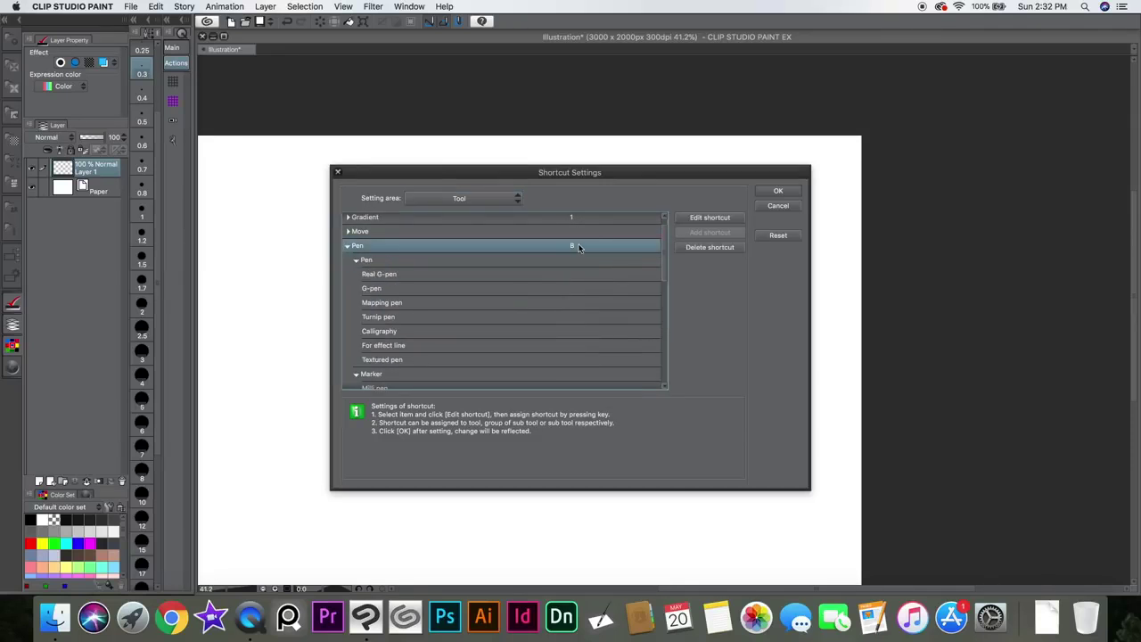
pyautogui.click(578, 246)
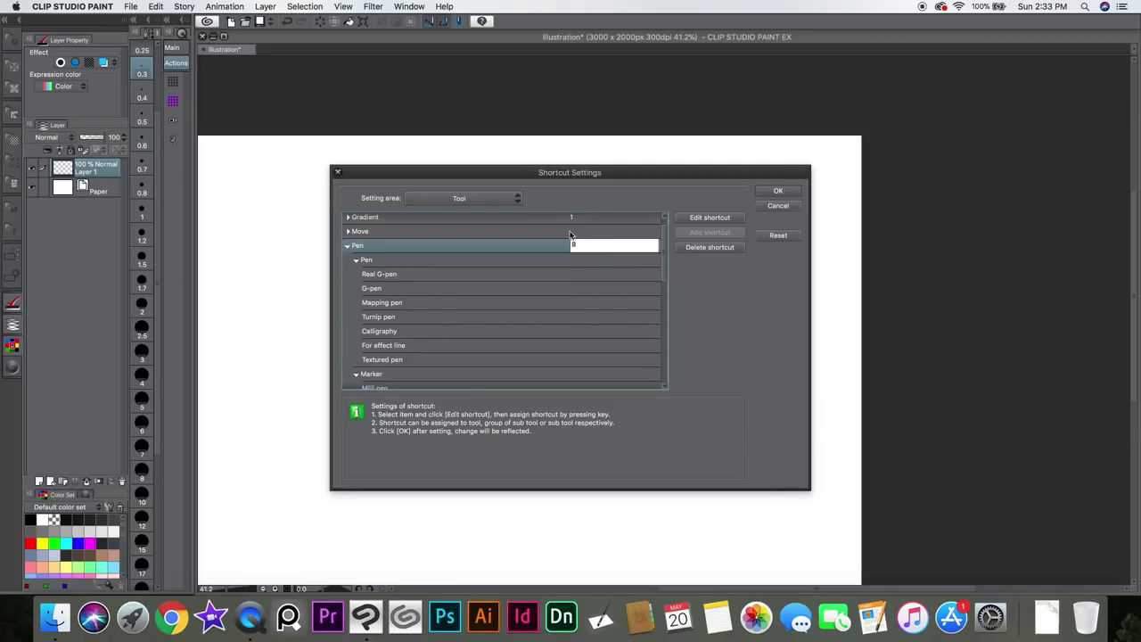
pyautogui.click(776, 206)
pyautogui.click(348, 246)
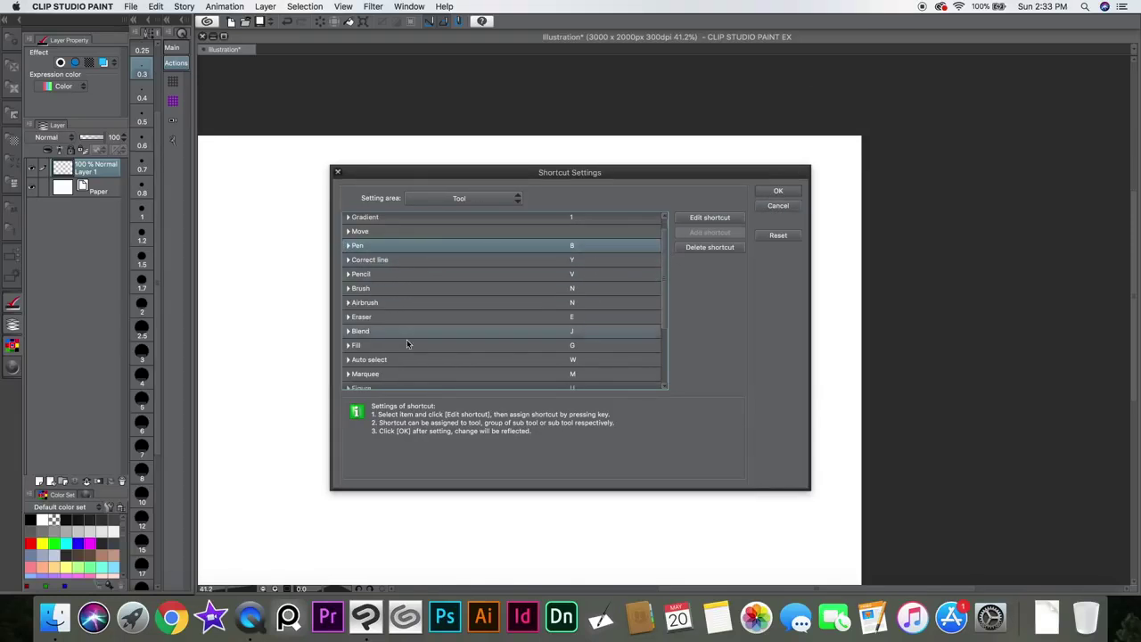
pyautogui.scroll(-3, 662, 339)
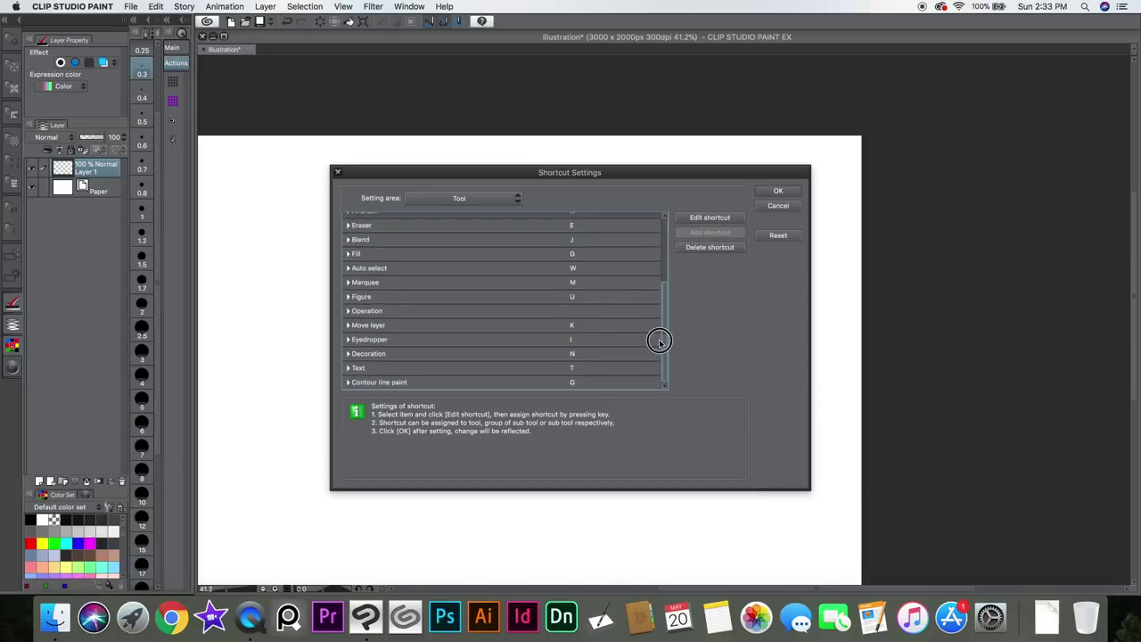
pyautogui.click(783, 206)
pyautogui.click(130, 6)
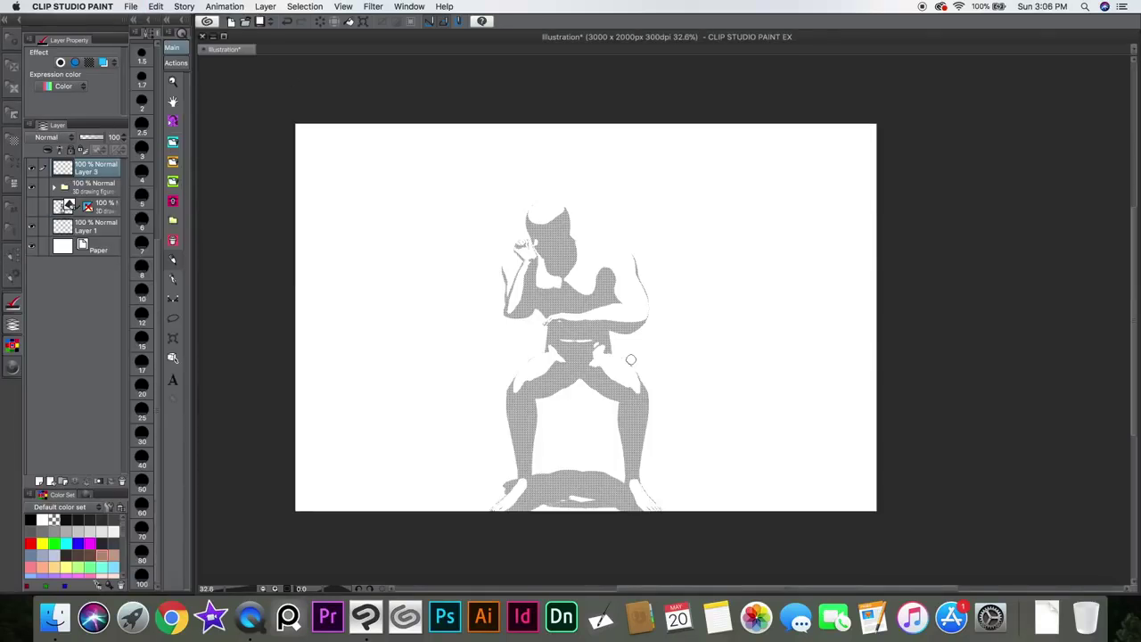